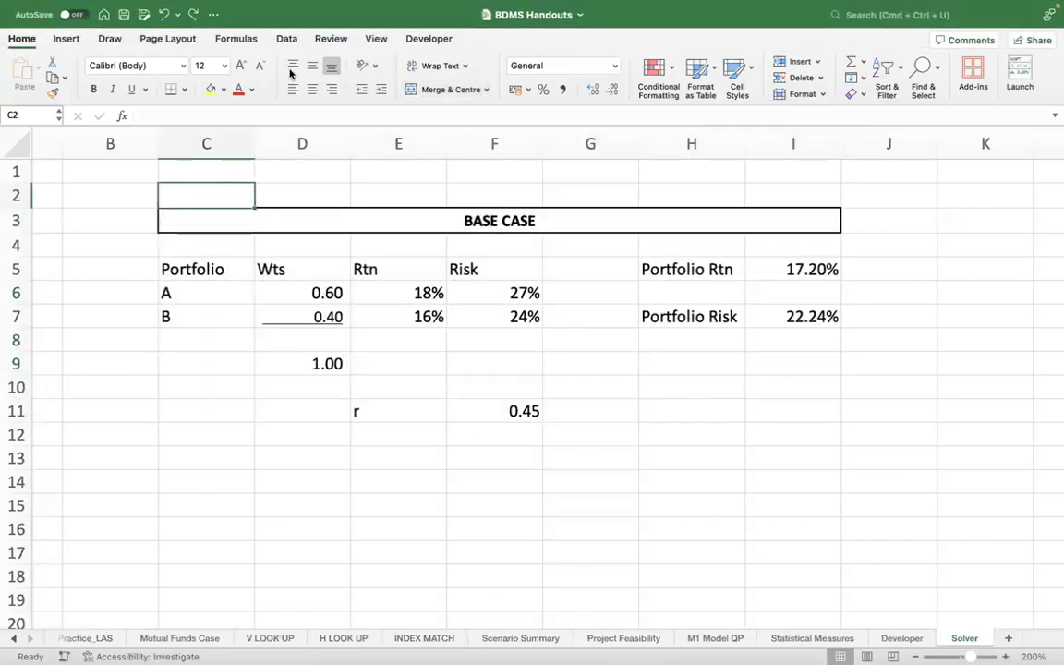
Centre-align the contents of column C, which holds the portfolio labels.
click(296, 411)
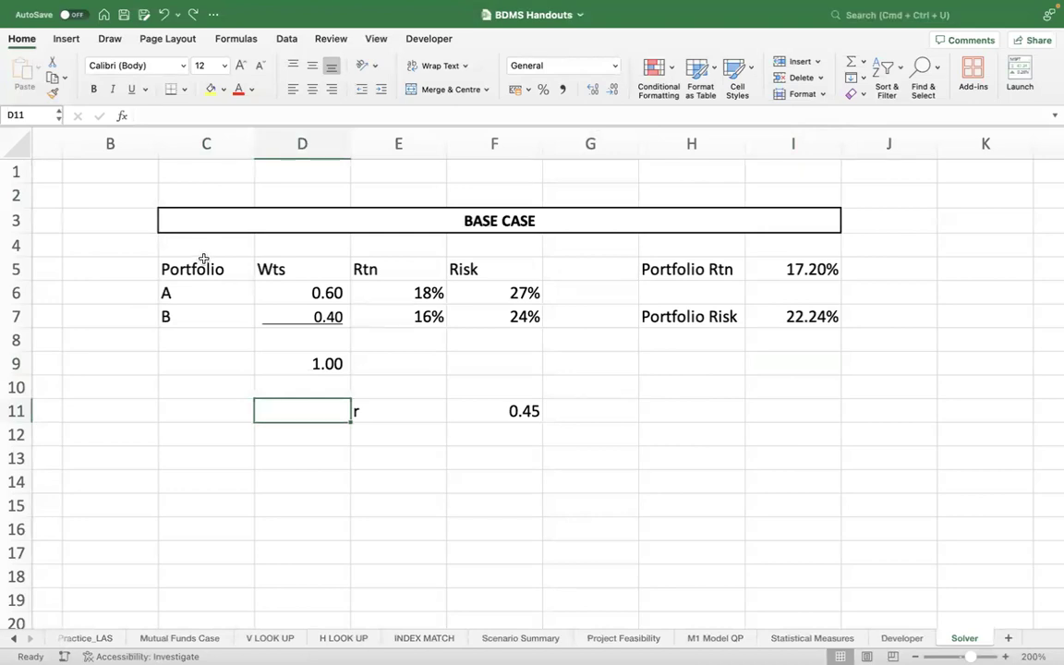
click(192, 148)
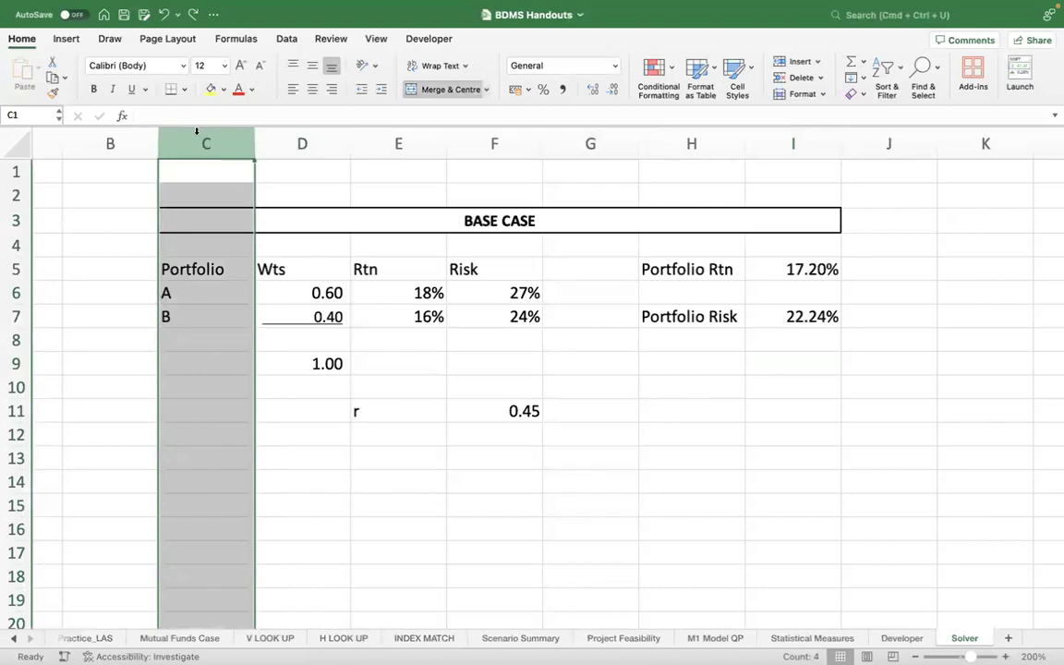
click(310, 90)
click(344, 427)
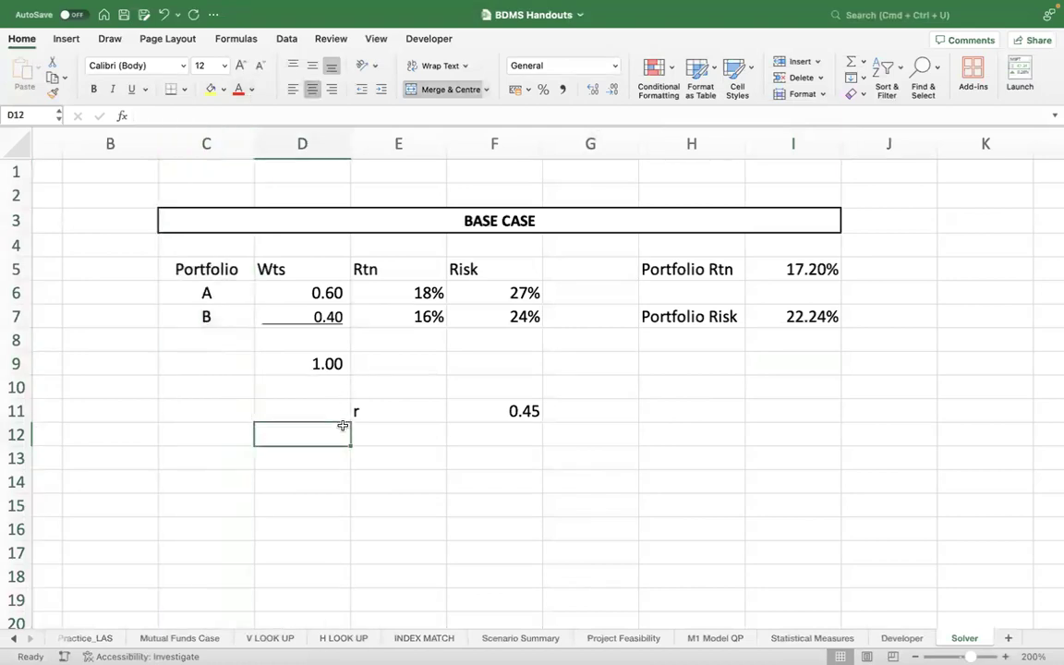
Review the weights, returns and risk figures entered for portfolios A and B in the base case.
click(193, 251)
key(Down)
key(Down)
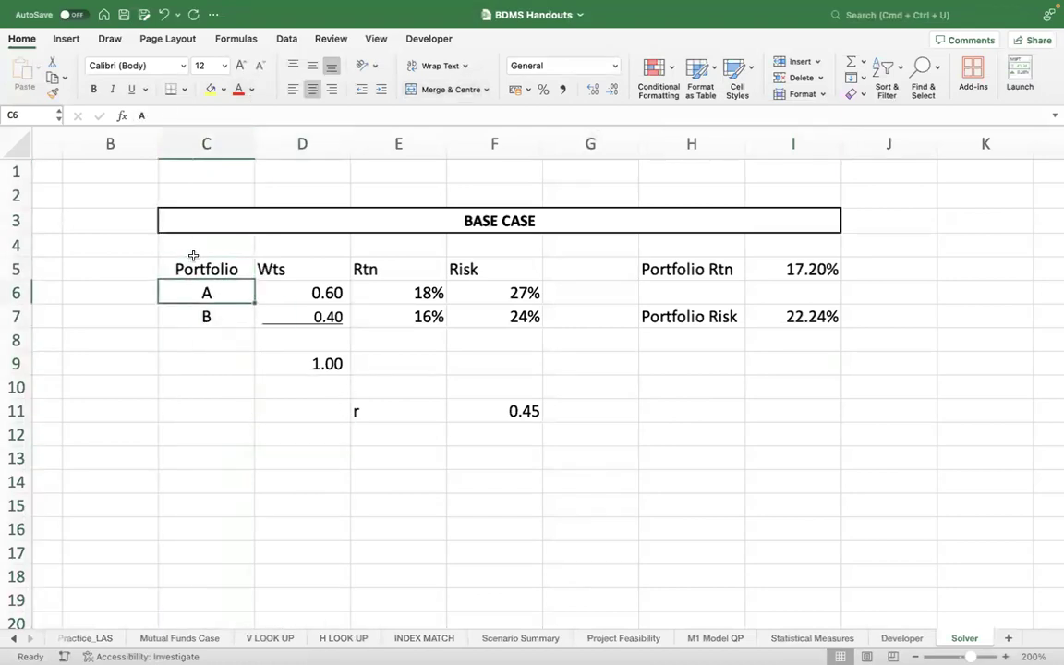
key(Down)
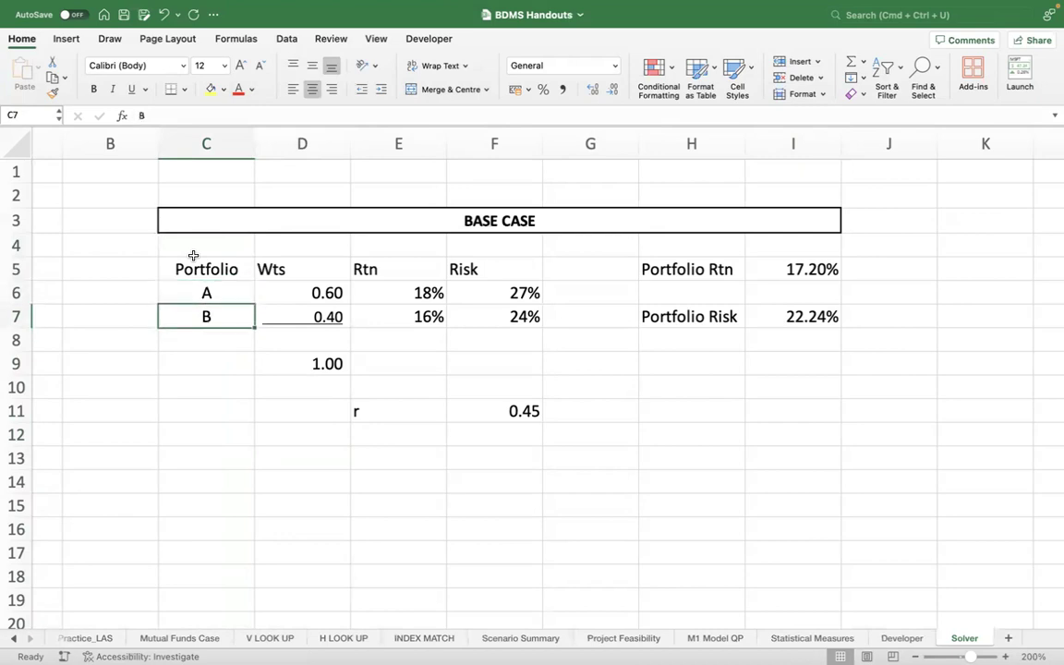
key(Right)
key(Up)
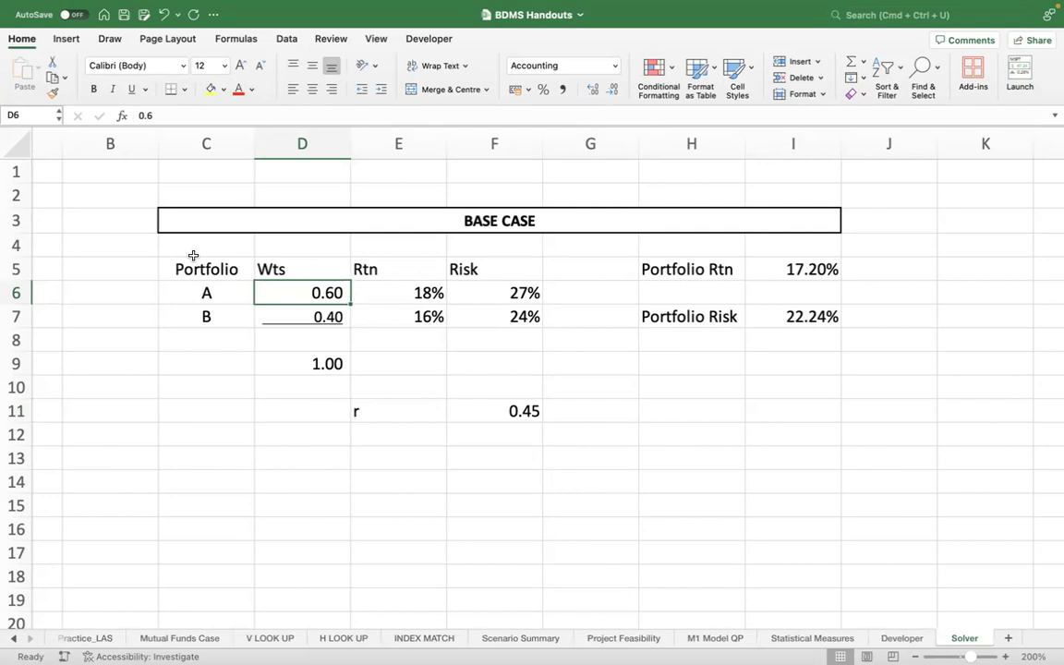
mouse_move(218, 6)
click(397, 295)
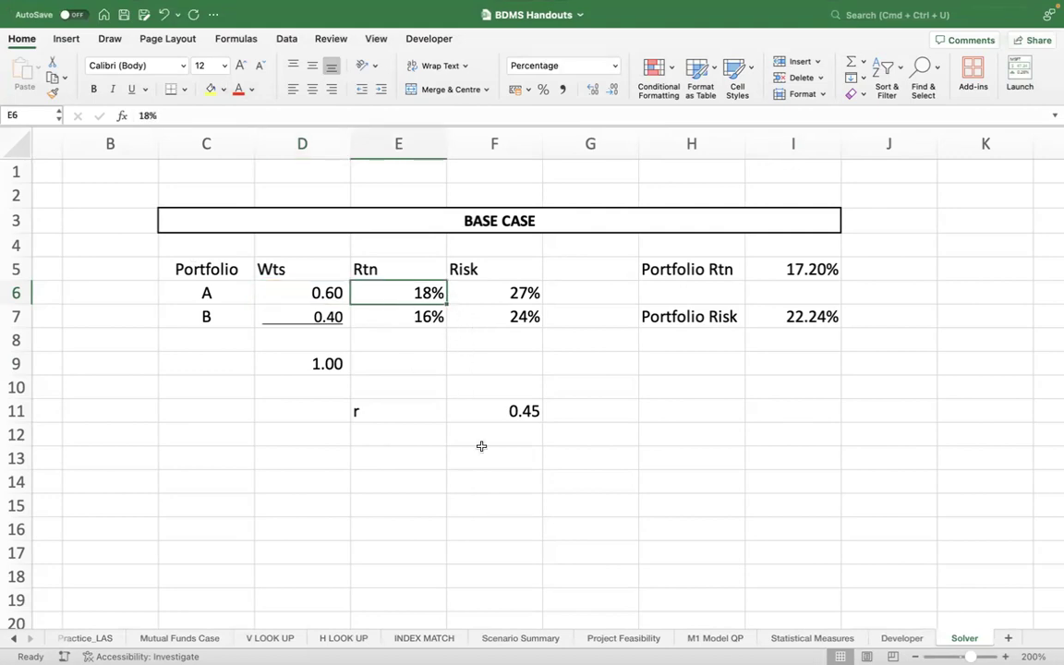
key(shift+Right)
key(shift+Down)
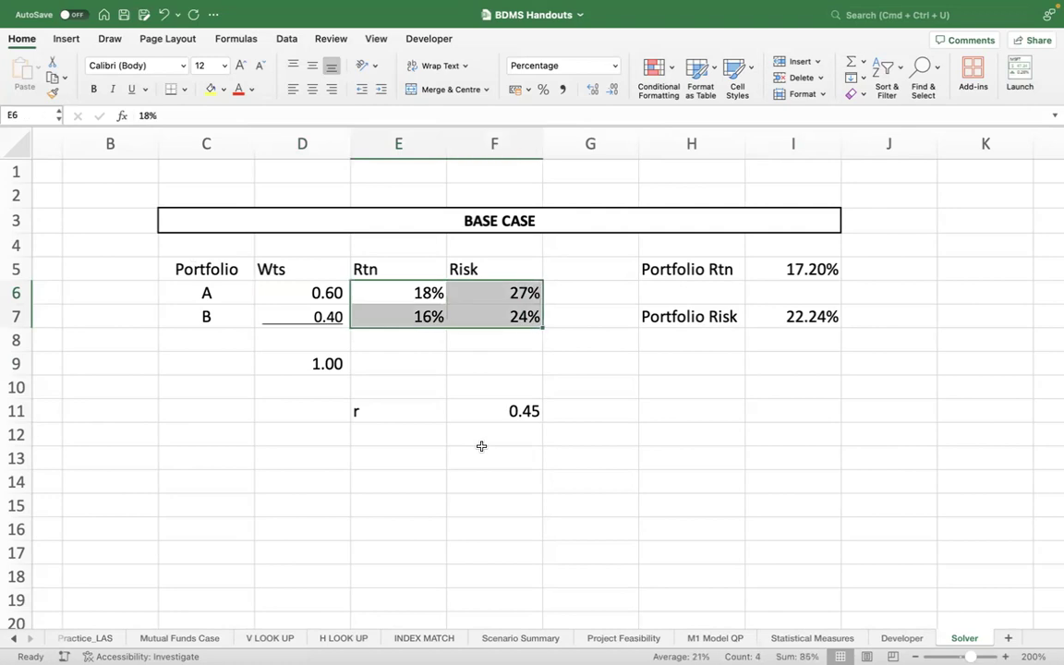
key(Down)
key(Down)
key(Down)
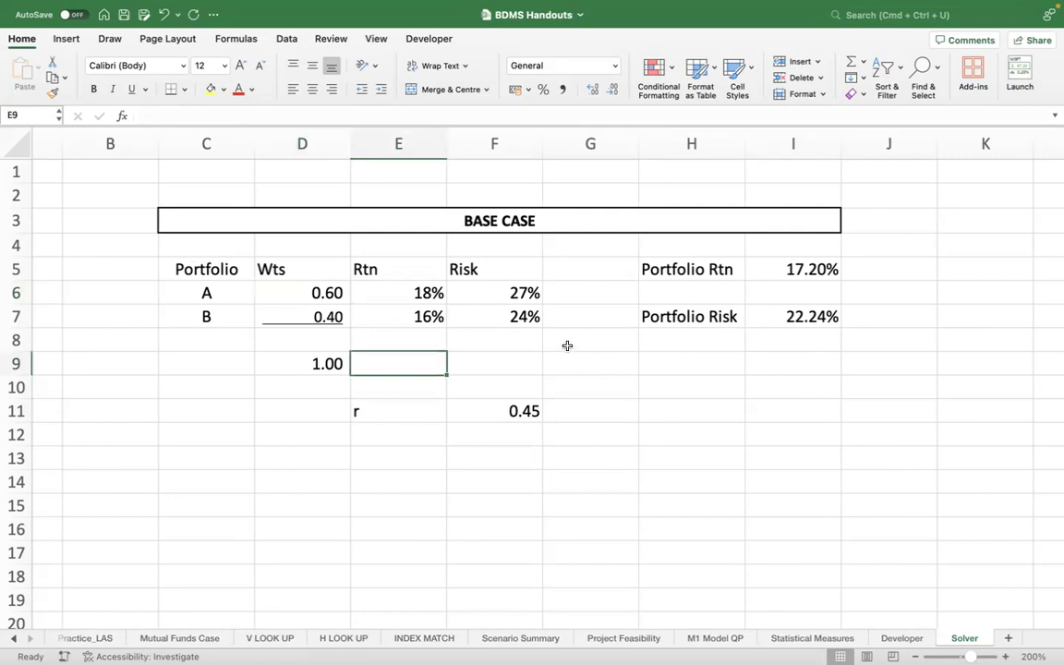
click(429, 293)
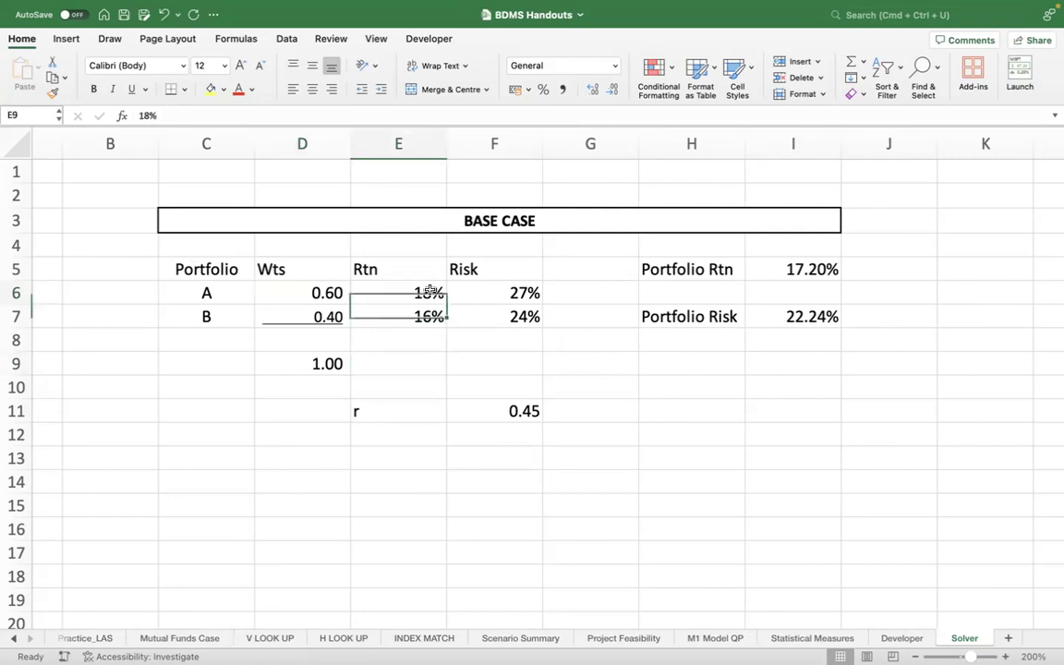
click(507, 293)
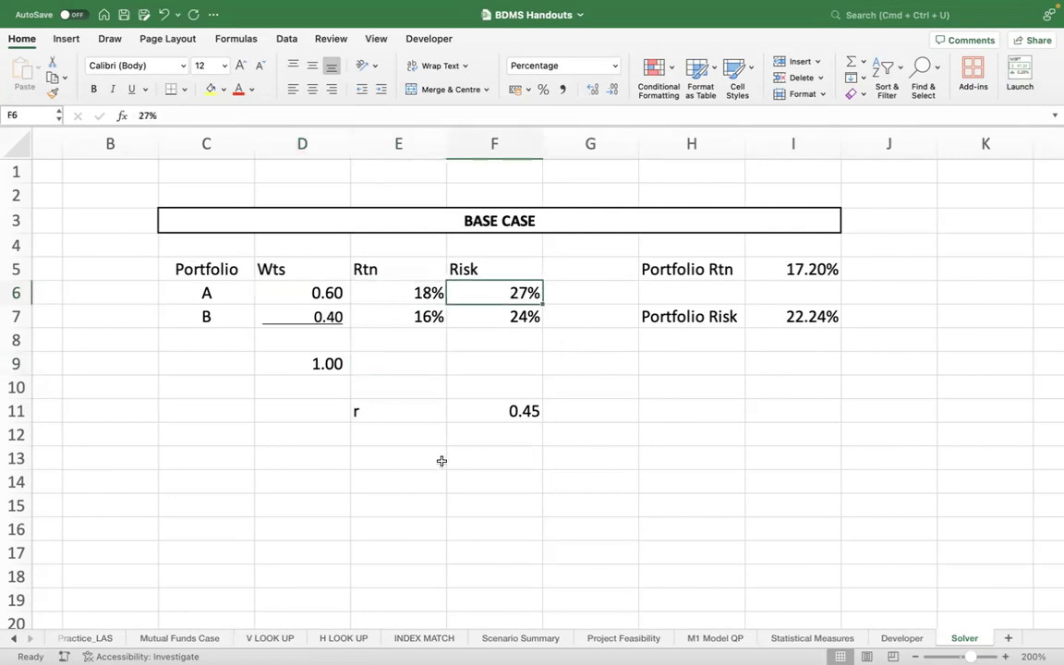
click(426, 329)
click(425, 322)
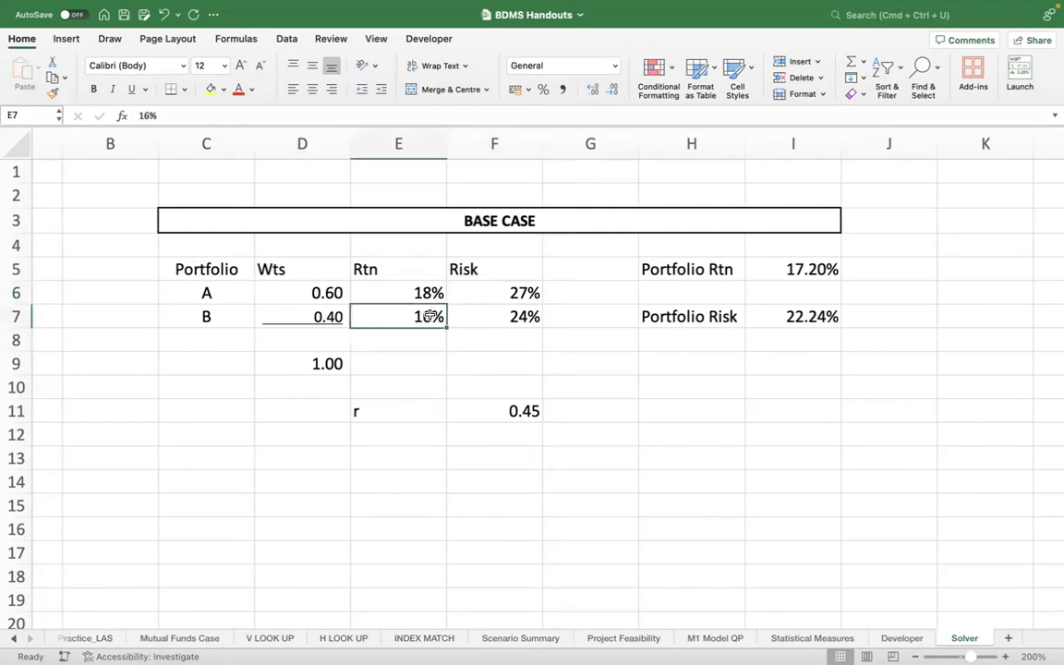
click(517, 319)
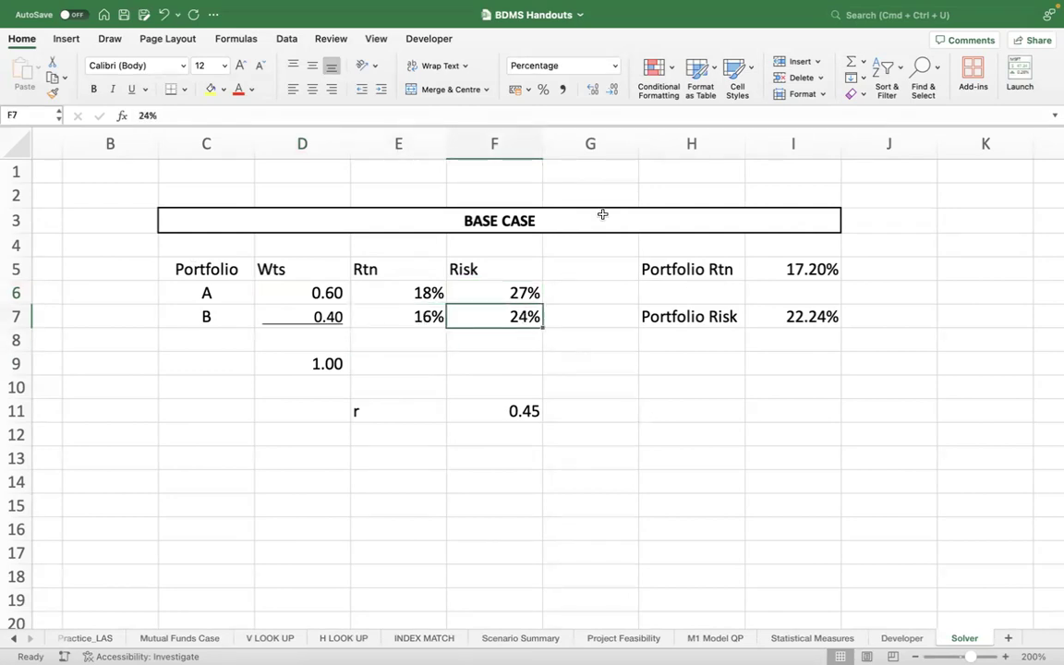
Clear the existing Portfolio Rtn and Portfolio Risk formulas from cells I5:I7.
drag(789, 272, 790, 316)
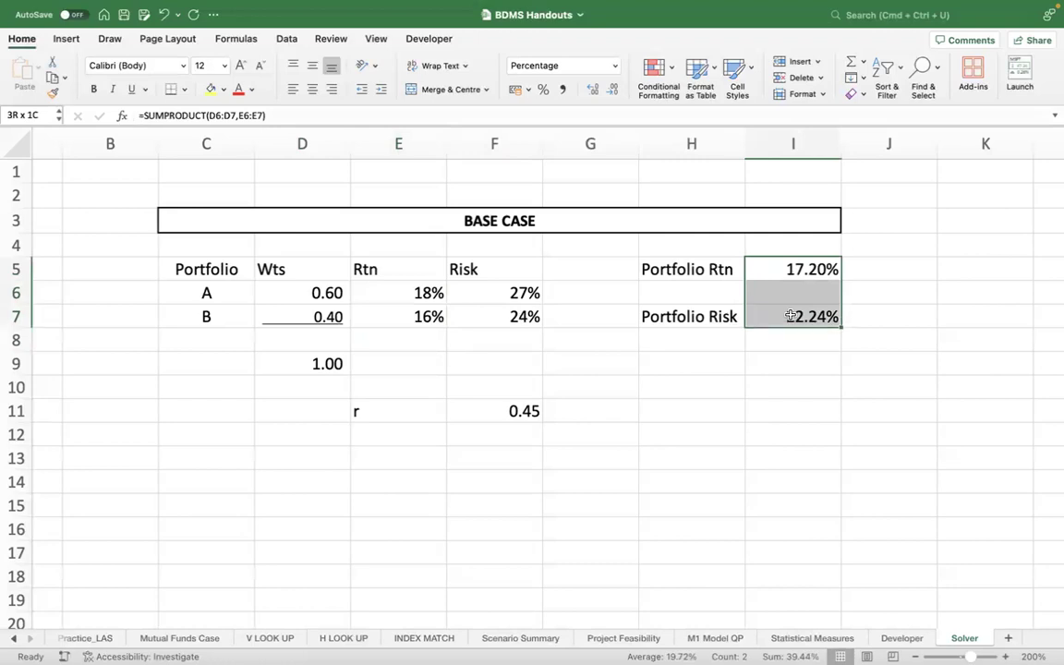
key(Delete)
click(791, 317)
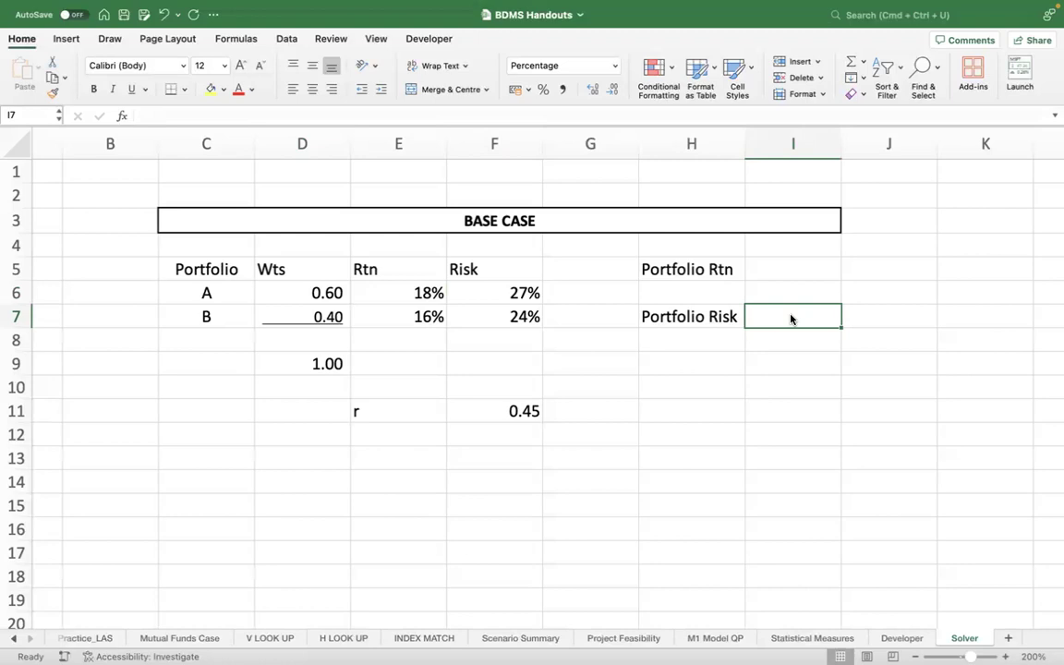
Calculate the portfolio return in I5 with SUMPRODUCT of the weights D6:D7 and the returns E6:E7.
click(775, 273)
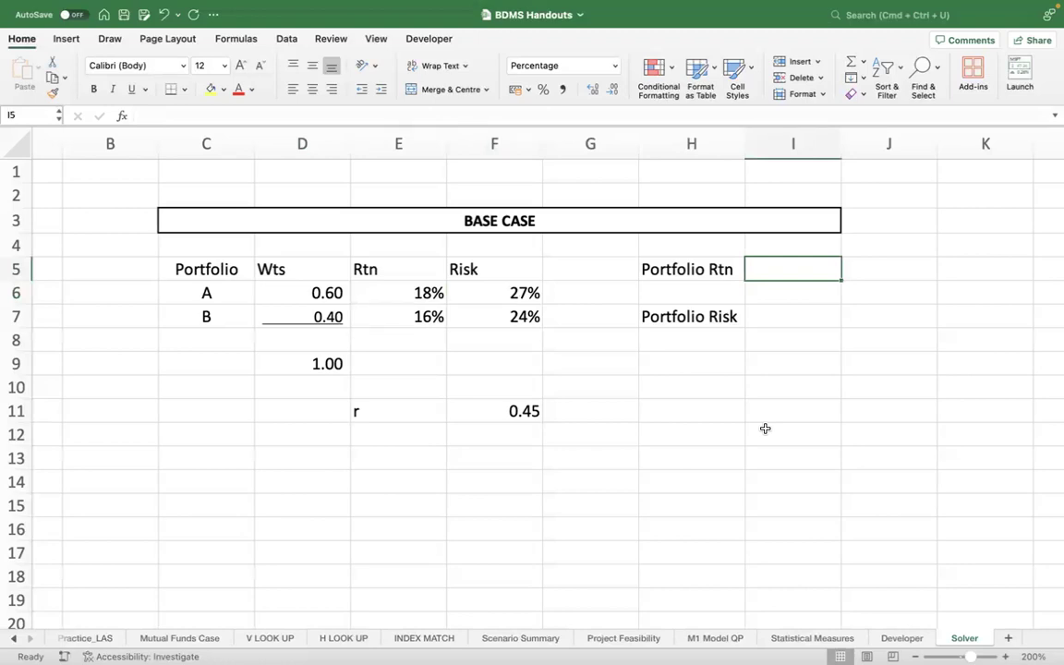
text(=sumpr)
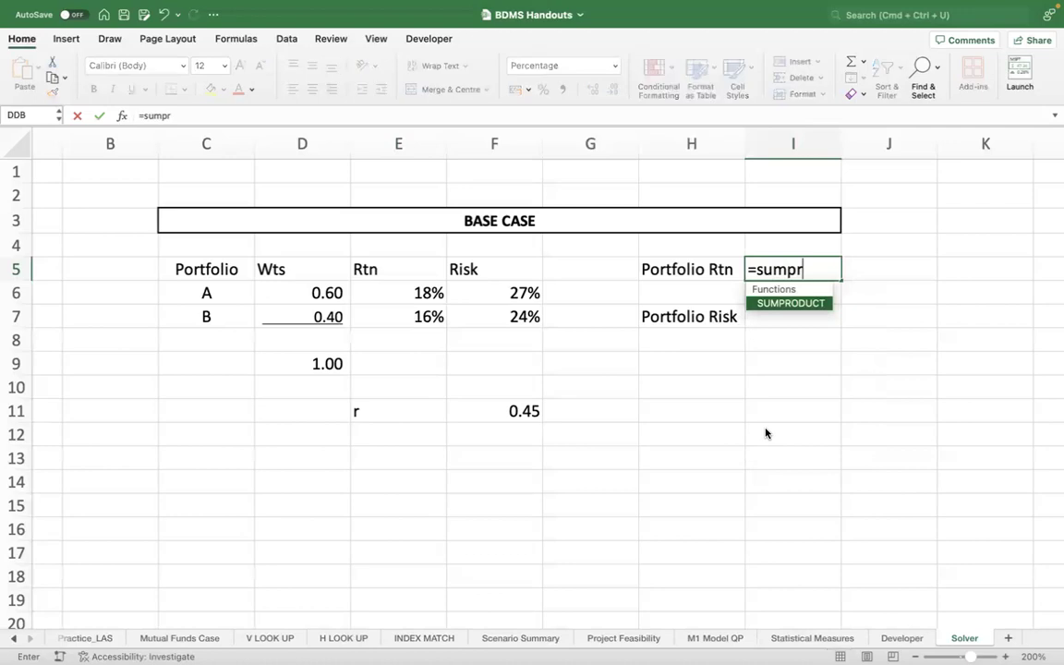
text(oduct()
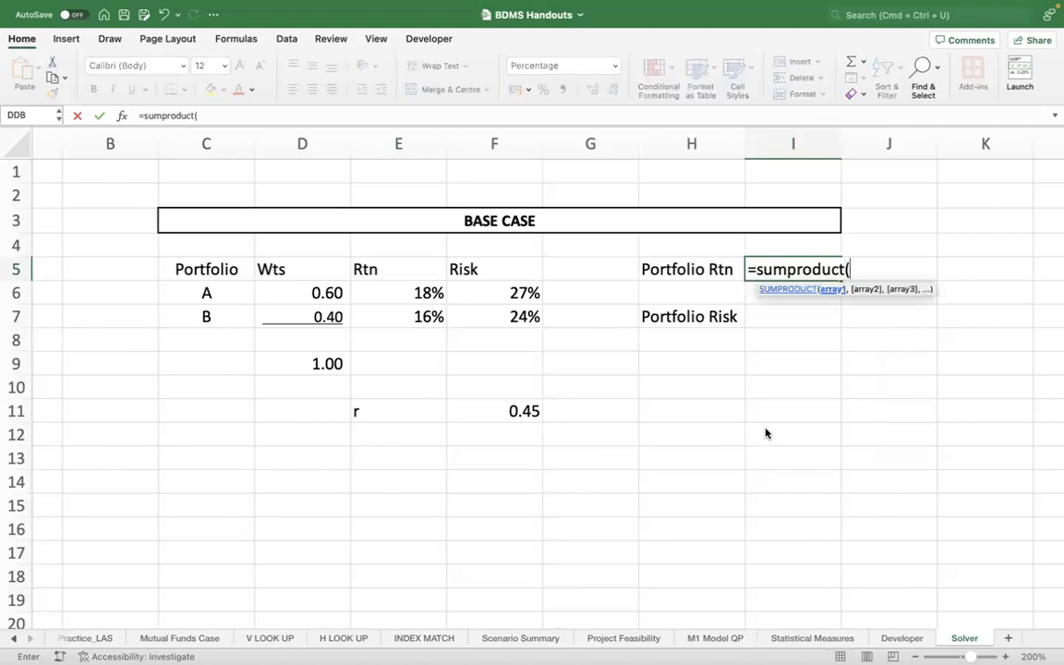
drag(320, 293, 317, 322)
text(,)
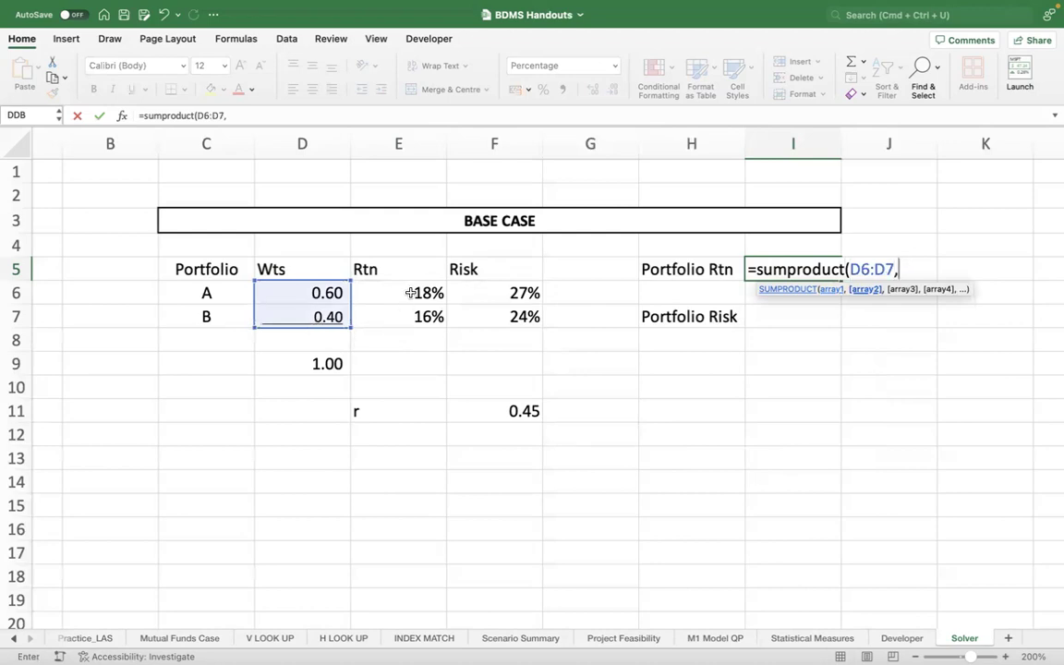
drag(405, 300, 410, 312)
key(Return)
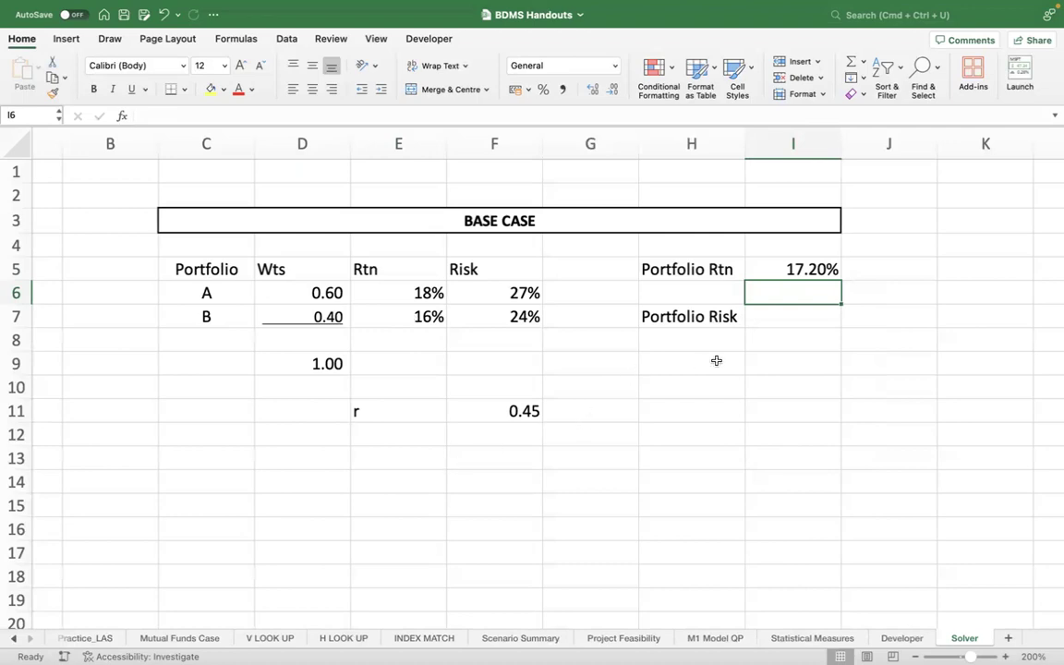
Begin the portfolio risk formula in I7 as =sqrt(D6^2*F6^2+D7^2*F7^2+2*.
click(755, 319)
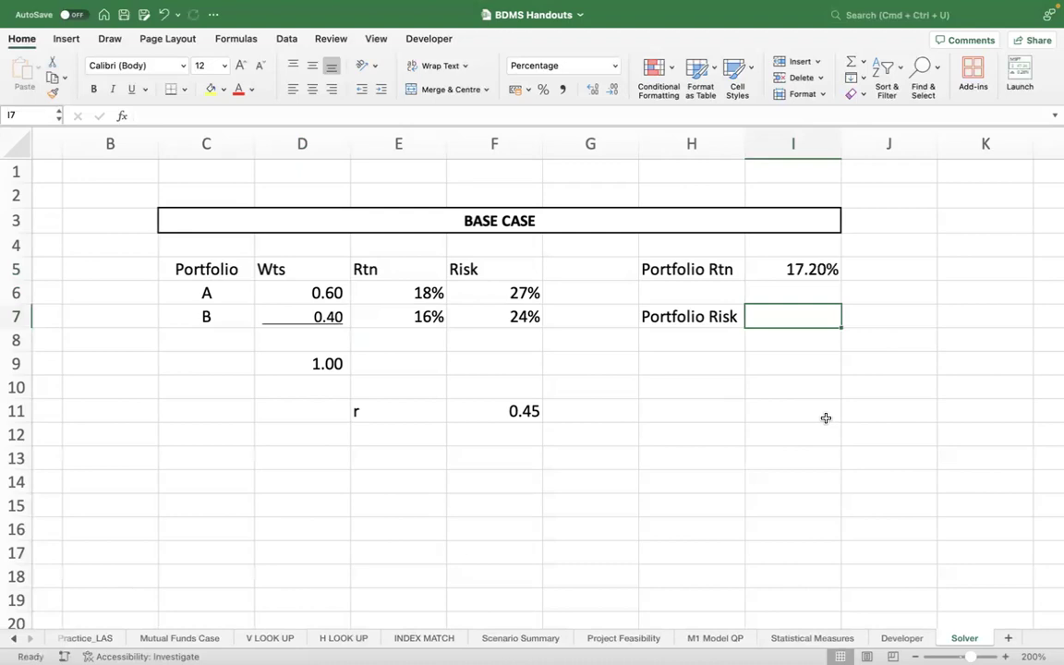
text(=sqrt()
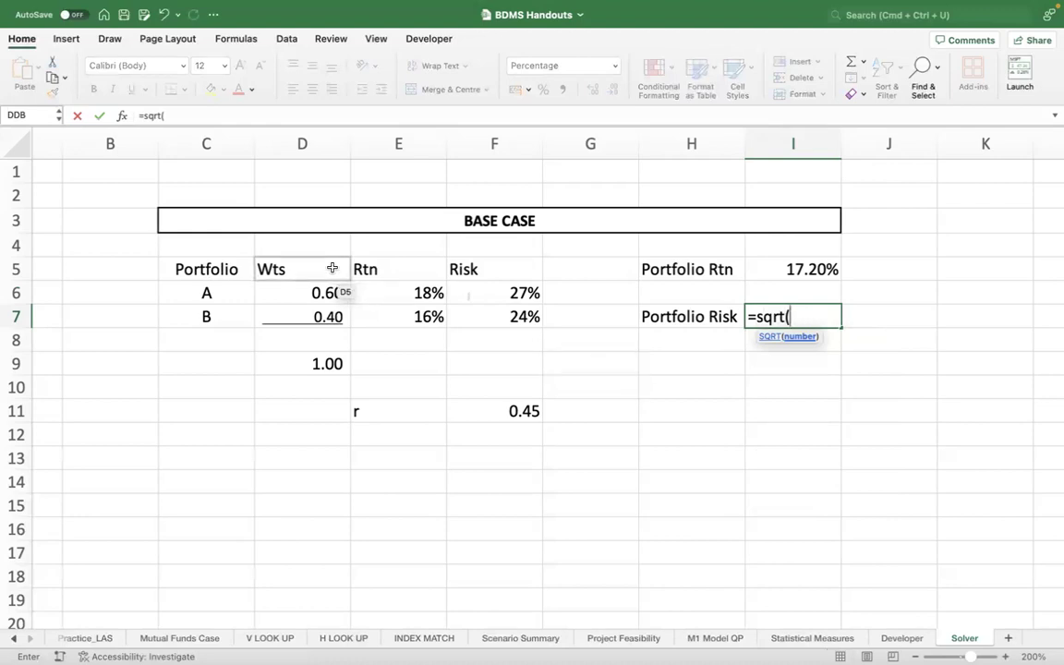
click(317, 293)
text(^2*)
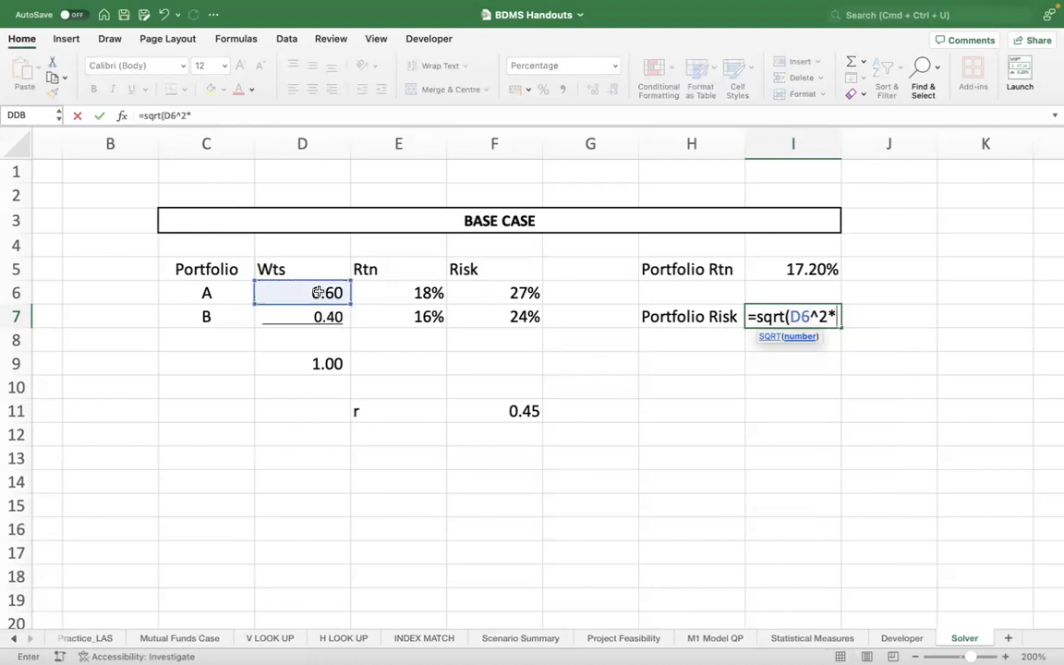
click(490, 297)
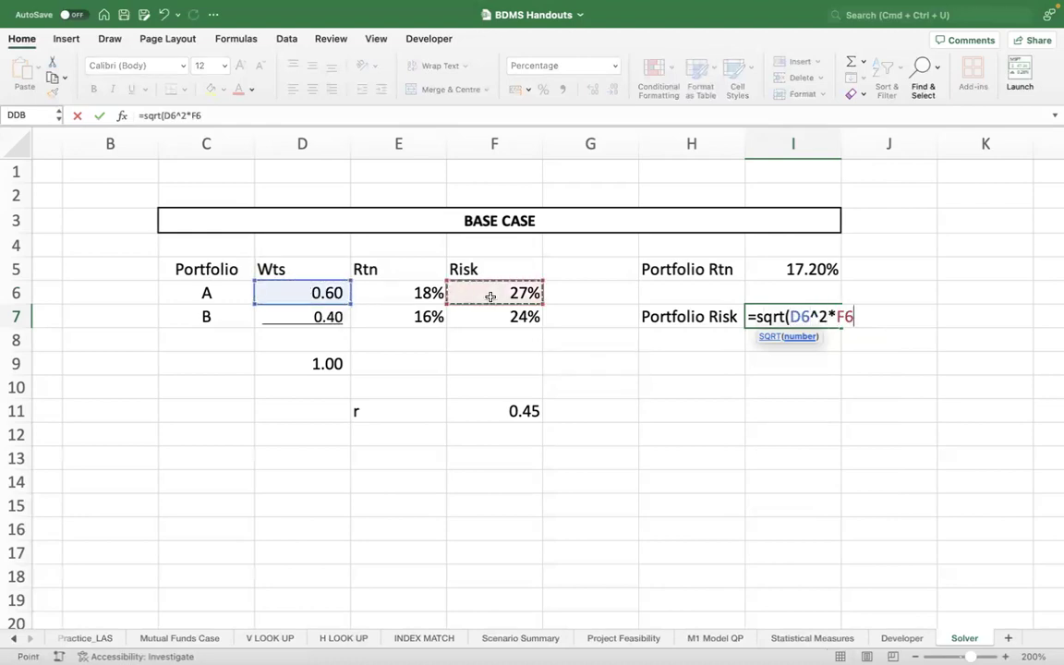
text(^2+)
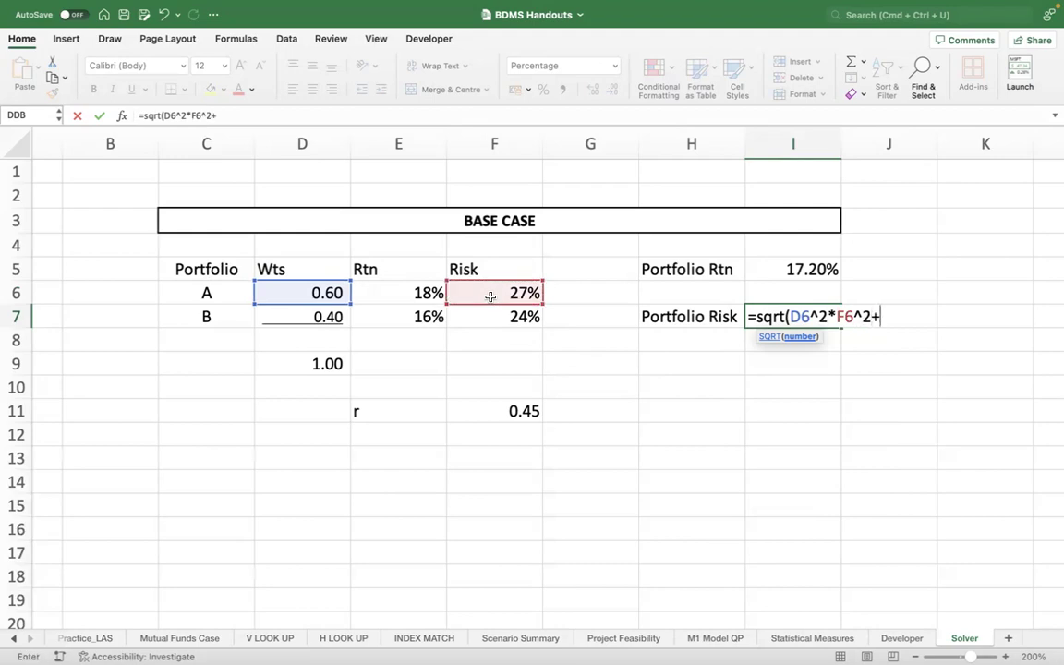
click(309, 326)
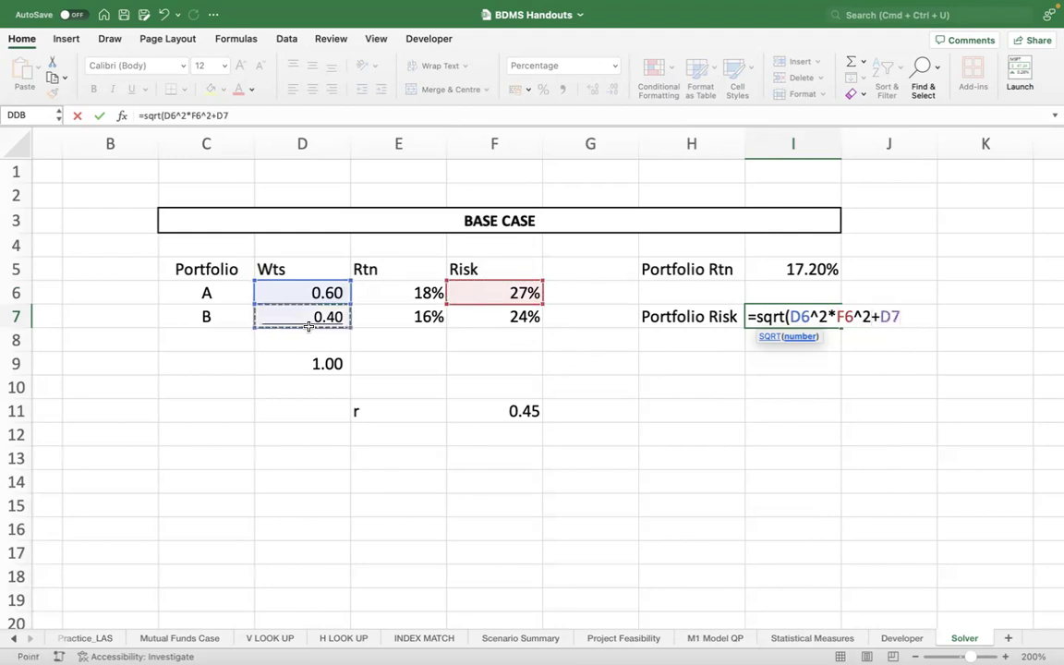
text(^2*)
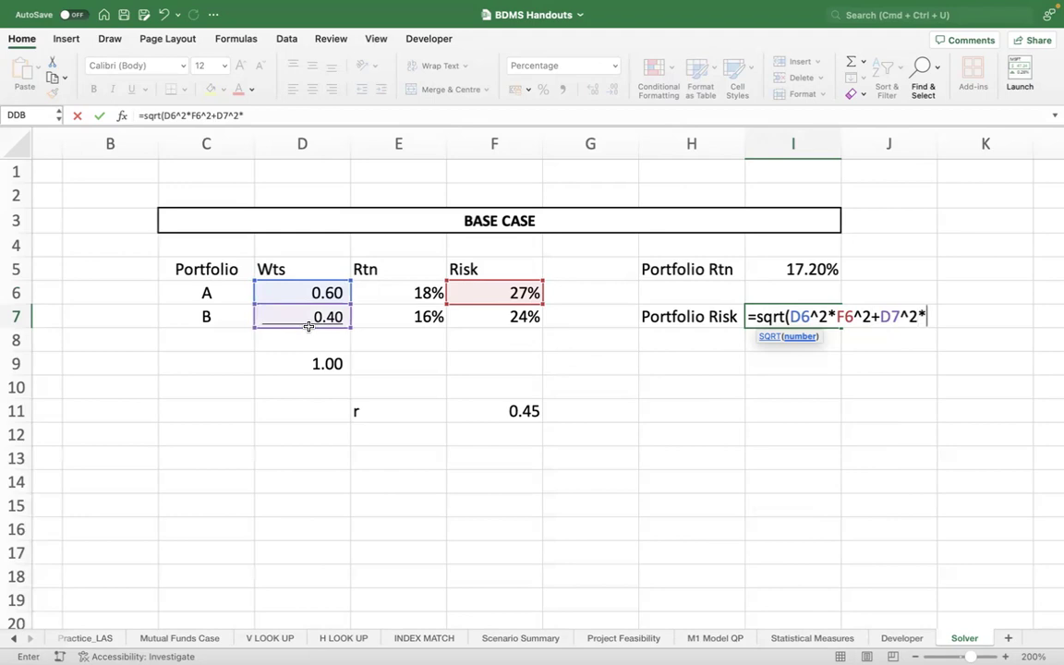
click(473, 316)
text(^)
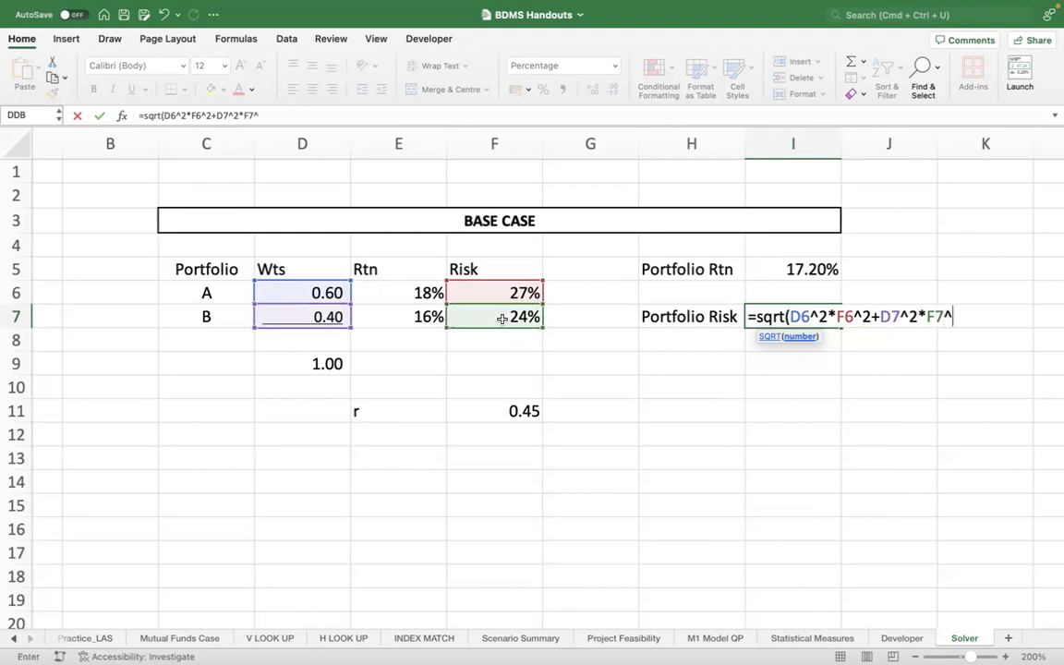
text(2+2*)
Complete the portfolio risk formula in I7 with the covariance factors D6*D7*F6*F7*F11 and the closing bracket.
click(314, 291)
text(*)
click(301, 316)
text(*)
click(490, 292)
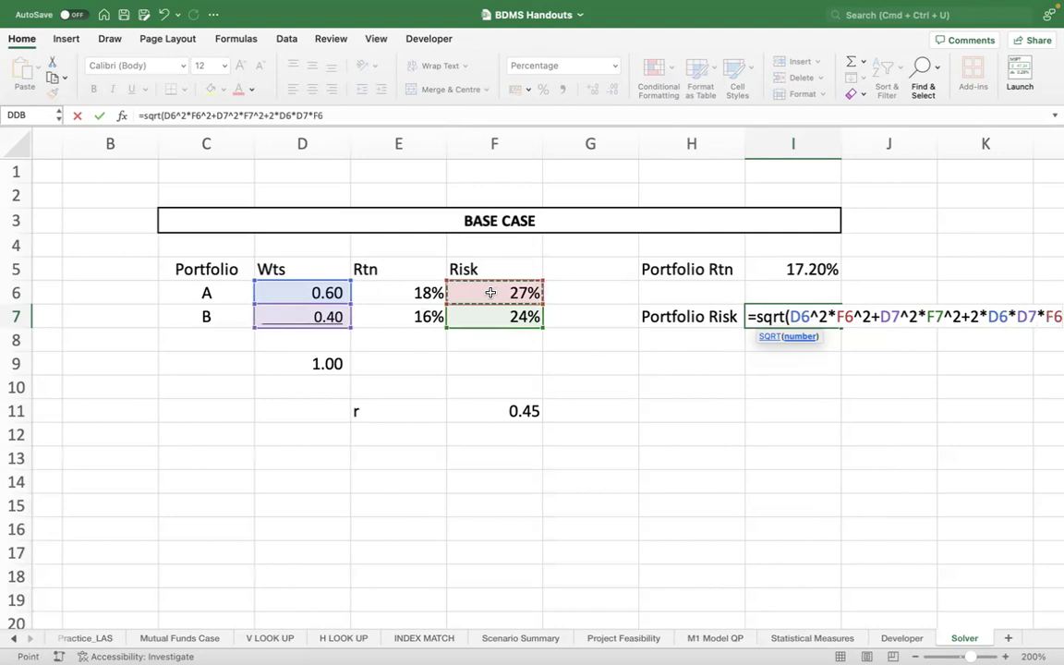
text(*)
click(488, 317)
text(*)
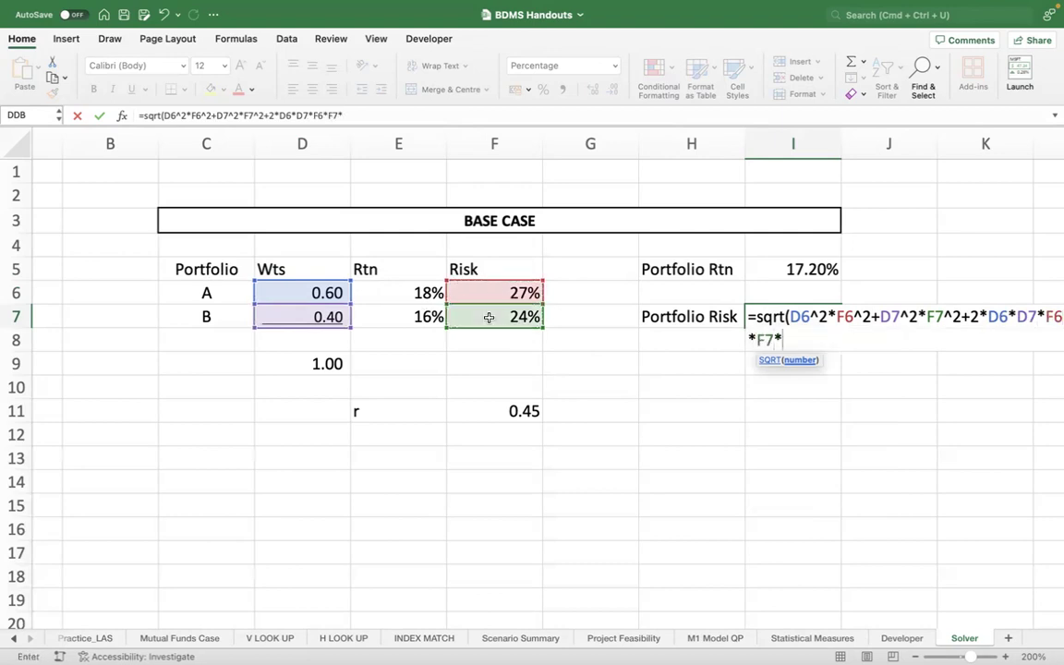
click(487, 407)
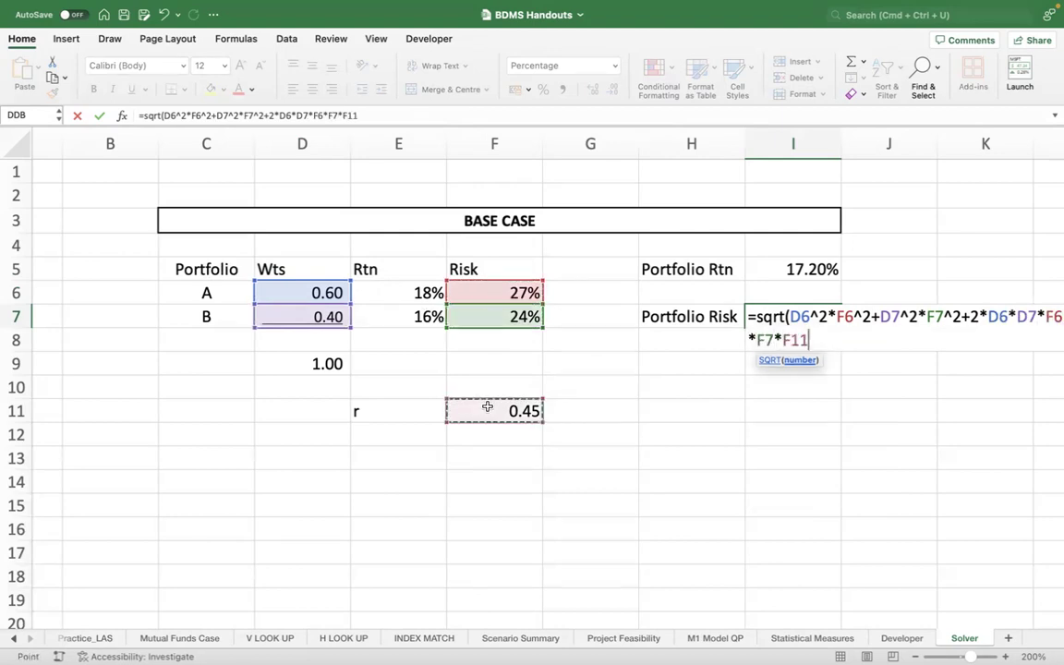
text())
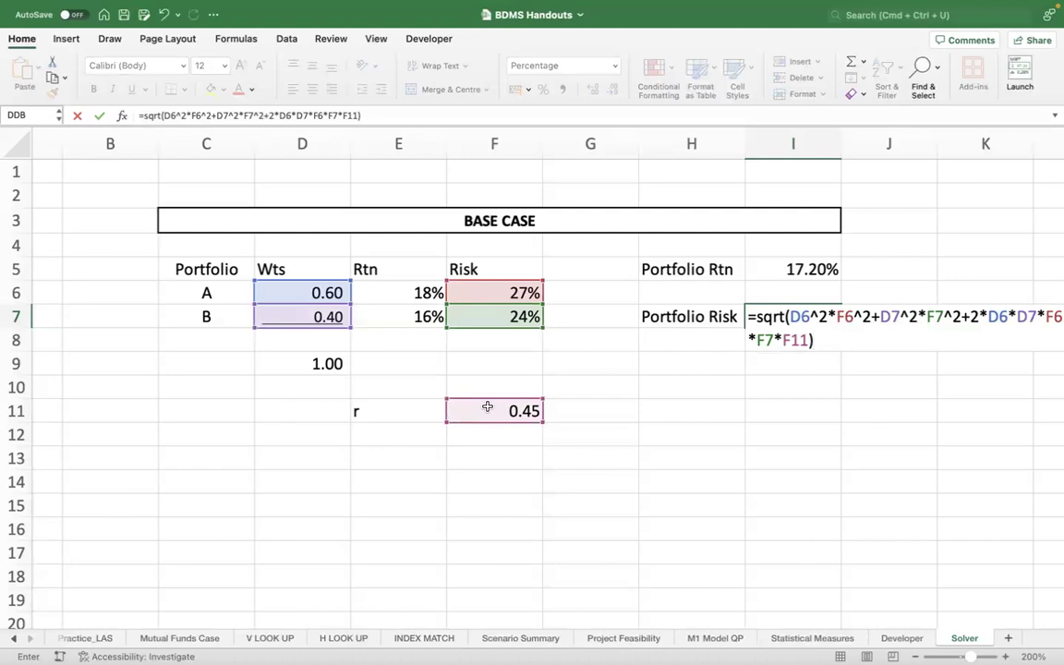
key(Return)
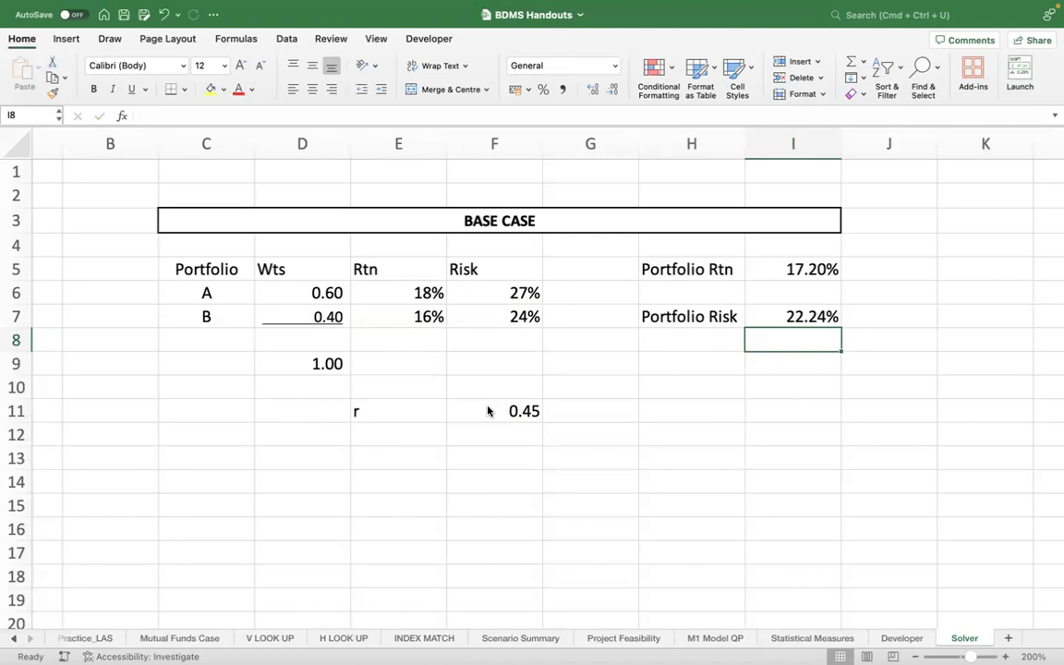
Copy the whole base case block C3:I11 and paste it below, starting at C14.
drag(346, 225, 366, 411)
key(super+c)
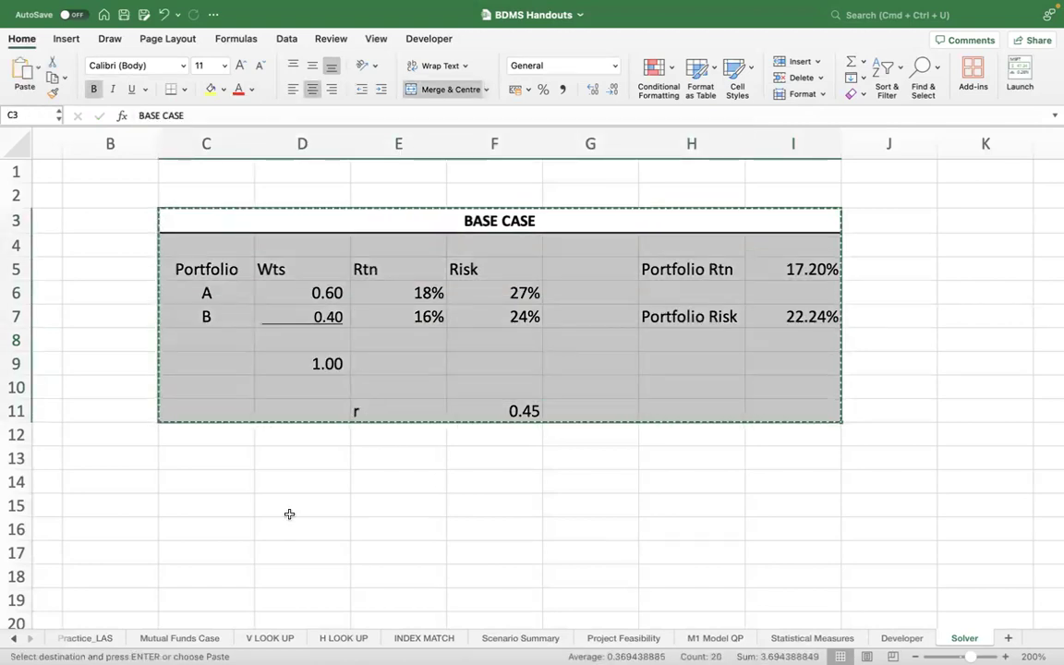
click(226, 503)
click(228, 483)
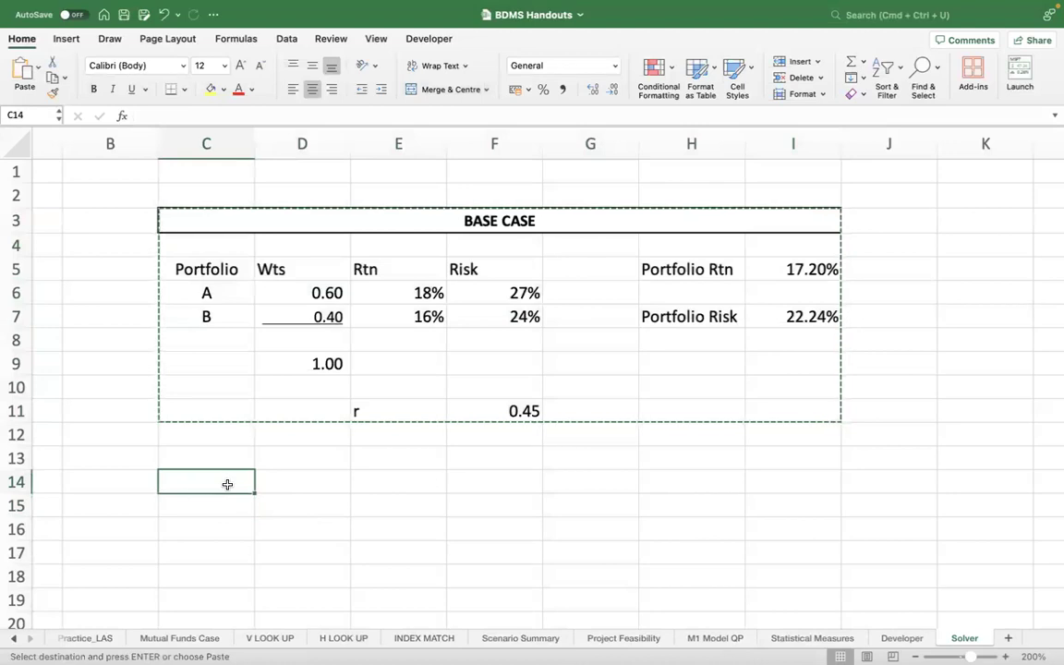
key(super+v)
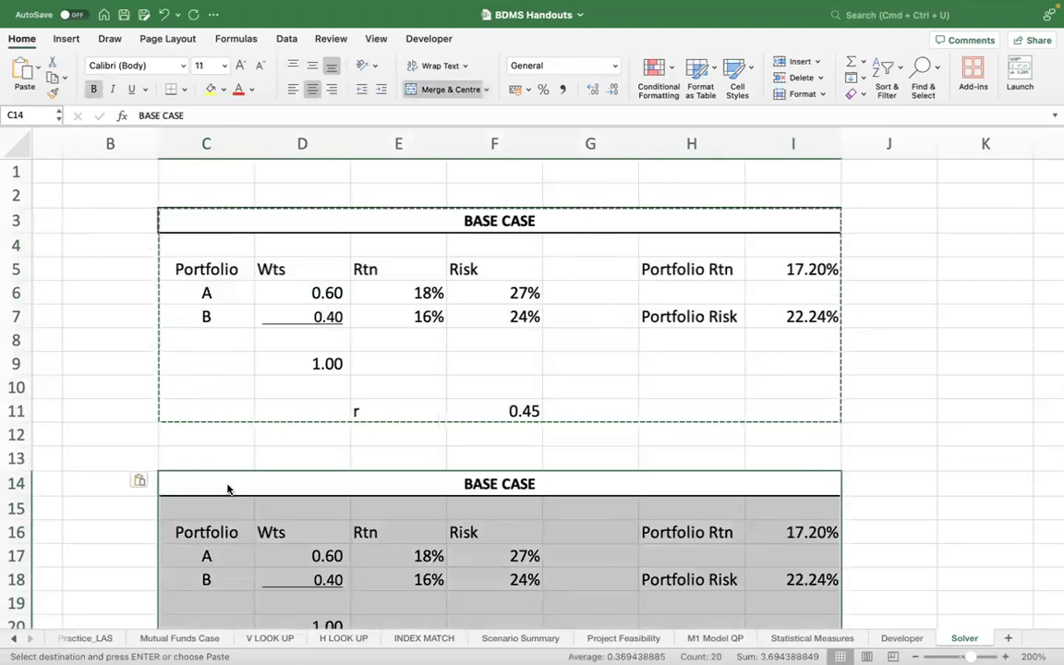
Retitle the copied block's heading in row 14 as RISK MINIMISATION CASE.
click(375, 480)
text(rios)
key(BackSpace)
key(BackSpace)
key(BackSpace)
key(BackSpace)
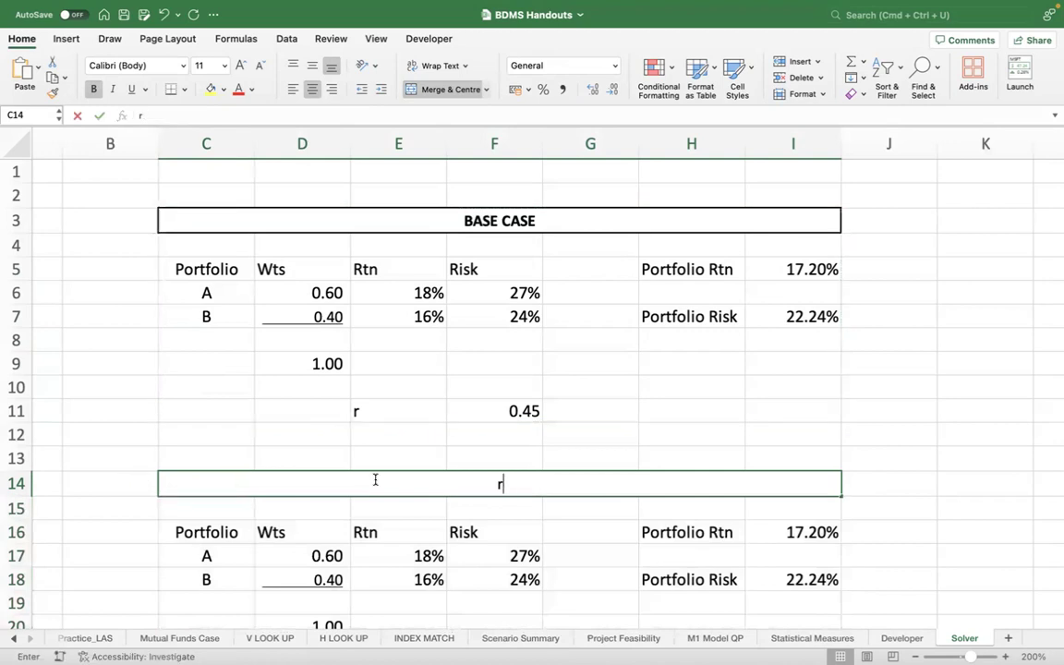
text(RISK M)
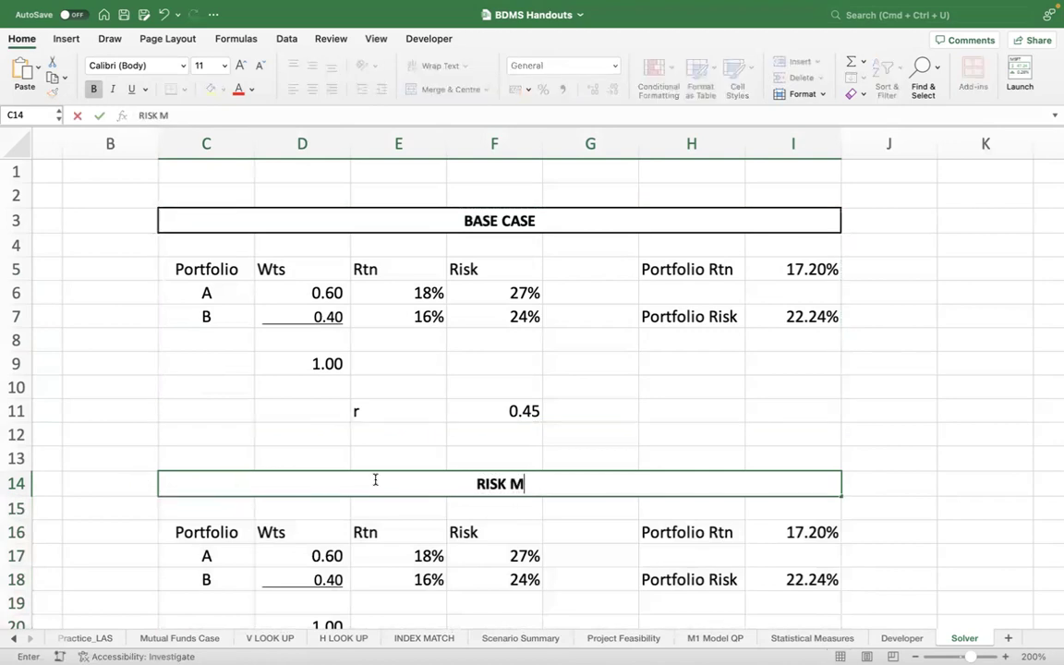
text(INIMISATION )
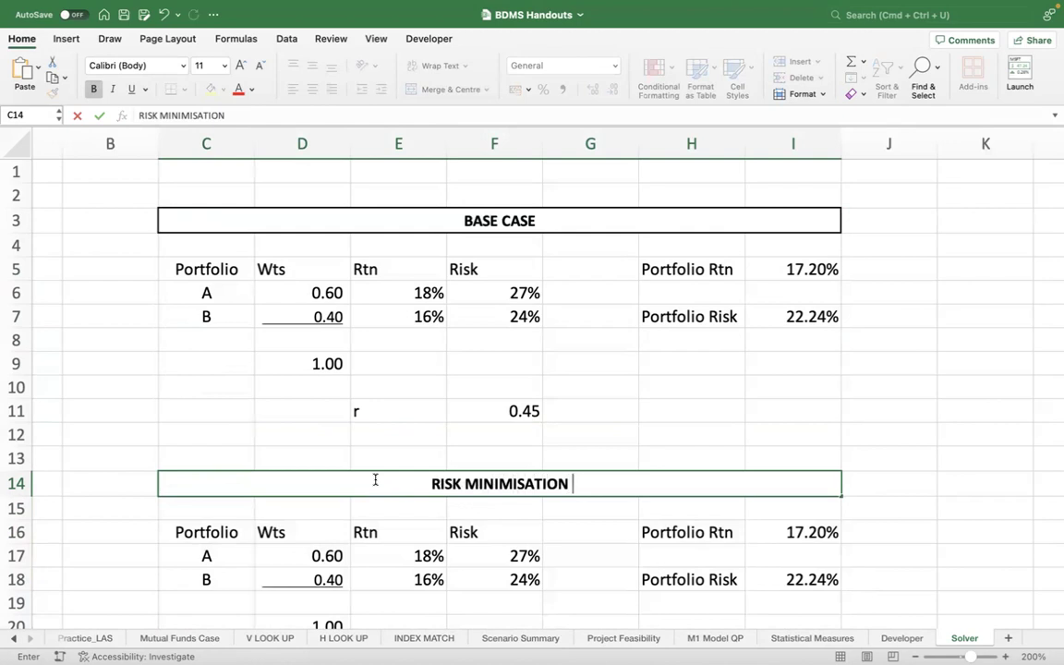
text(CASE)
key(Return)
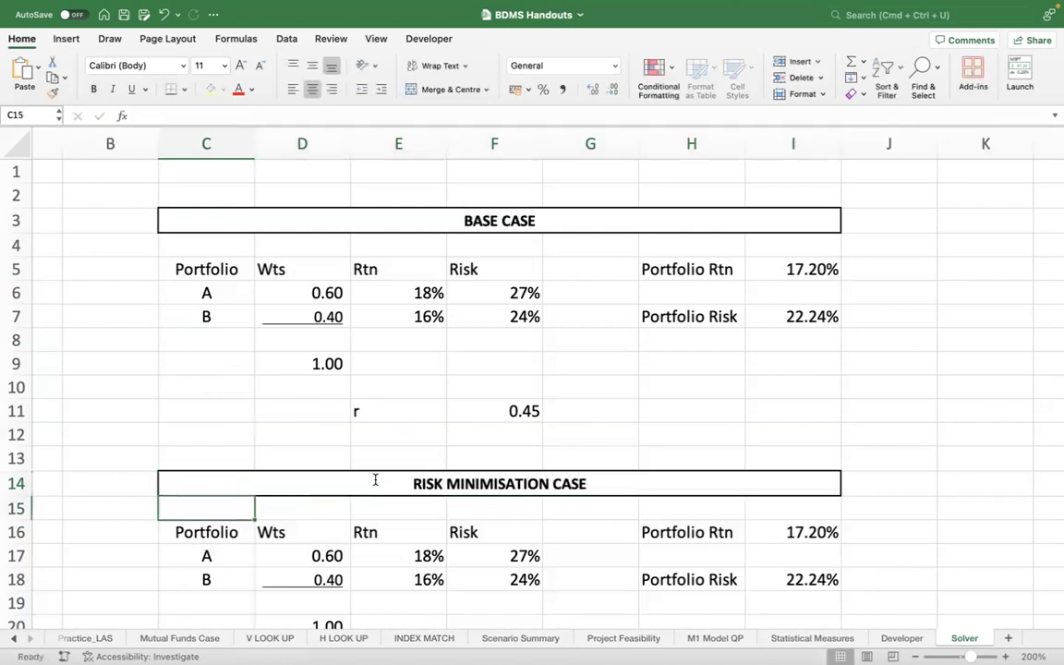
Examine the copied block's weights in D17:D18 and the portfolio risk formula in I18.
scroll(385, 446, down, 5)
click(326, 434)
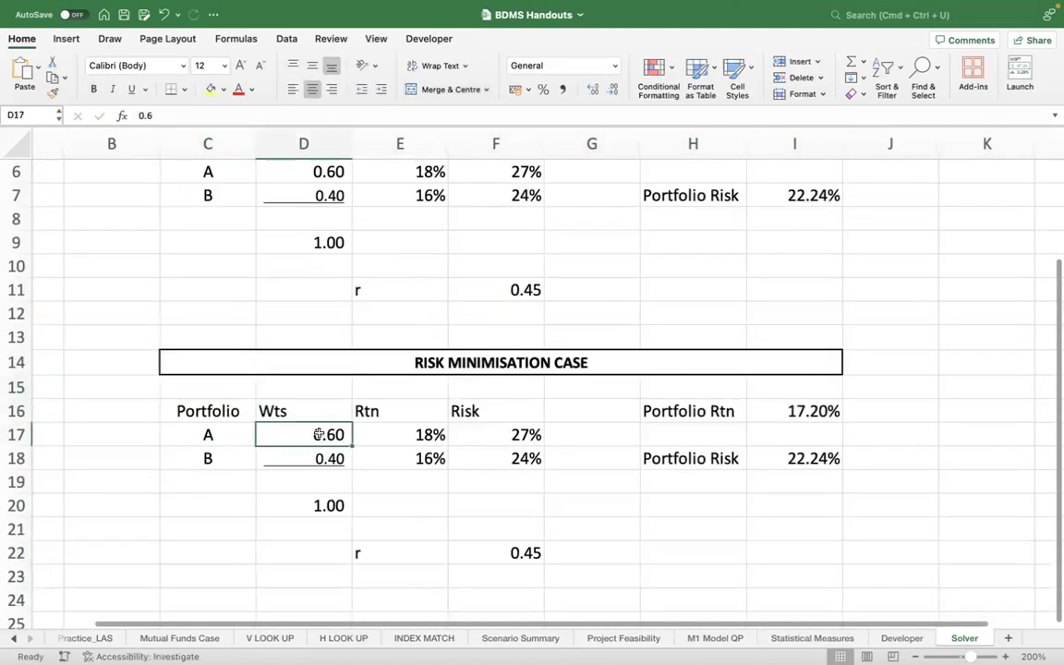
key(Down)
key(Right)
key(Right)
key(Right)
key(Right)
key(Right)
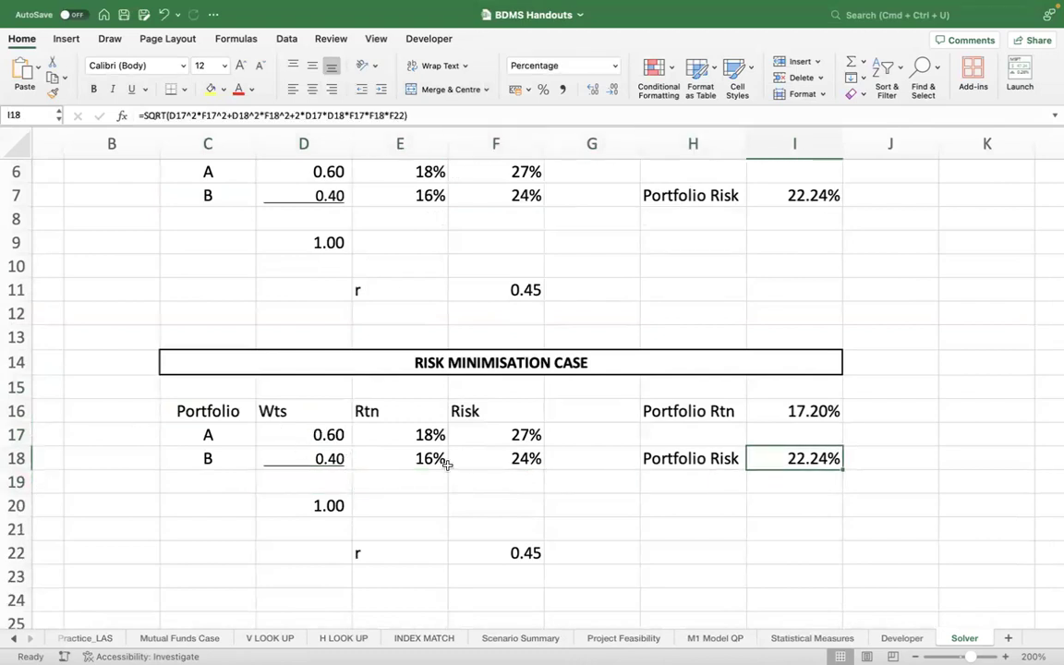
click(306, 457)
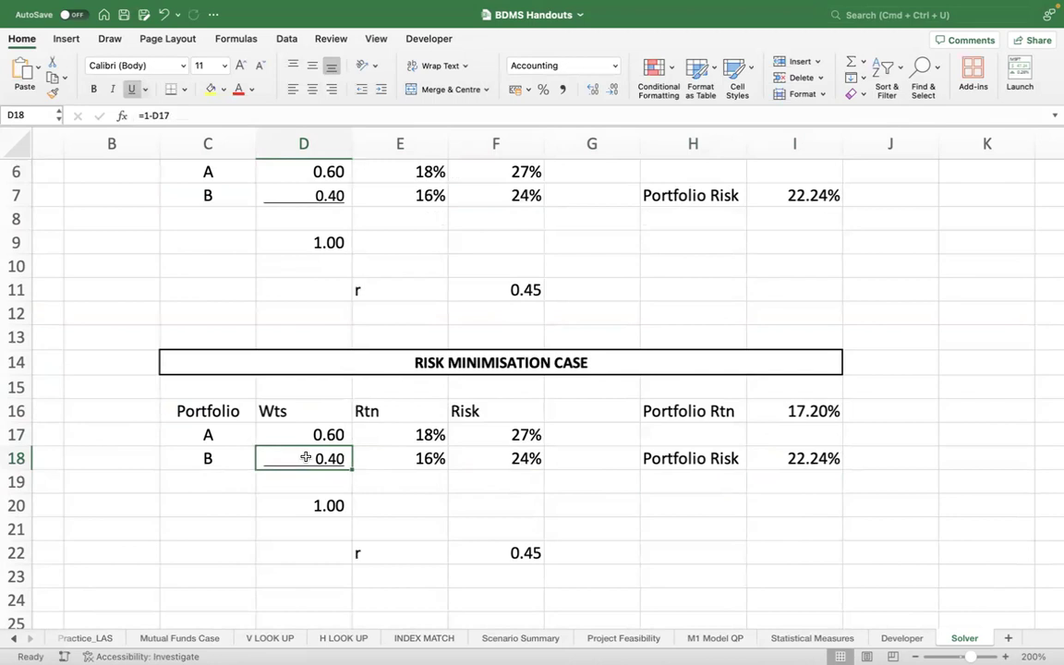
scroll(409, 499, down, 5)
scroll(409, 499, up, 3)
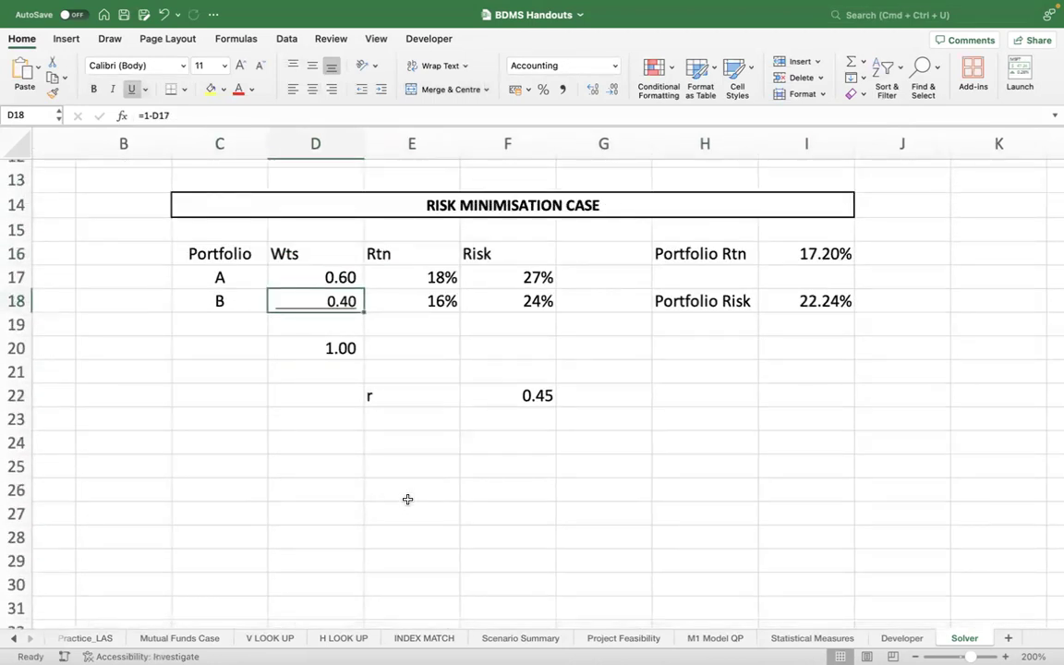
Shade portfolio A's weight in D17 yellow and enter portfolio B's weight in D18 as =1-D17.
click(322, 276)
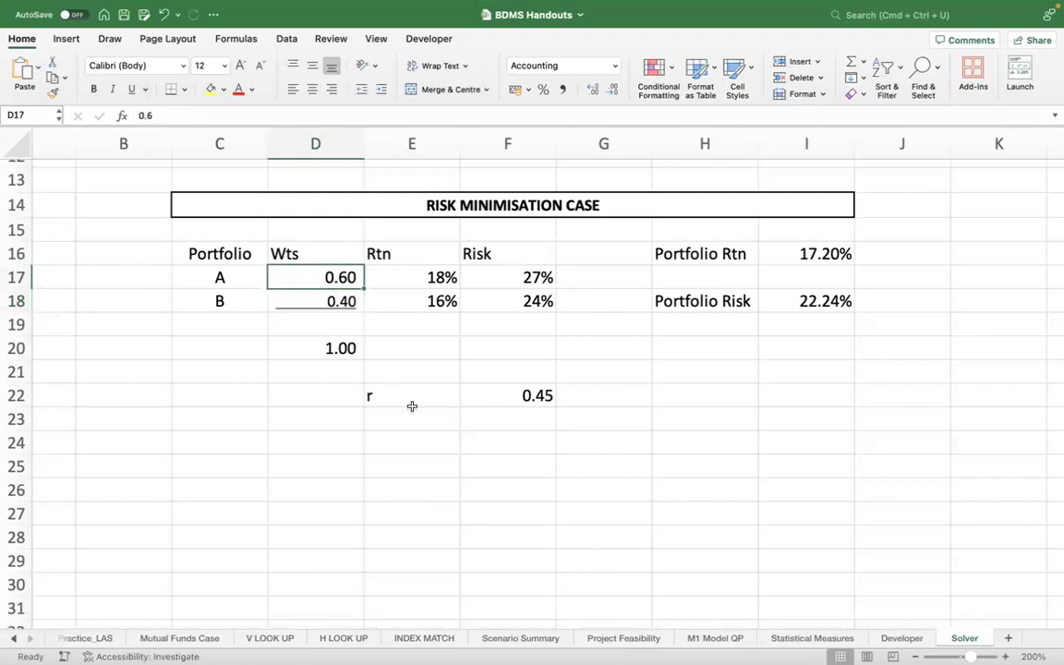
click(211, 88)
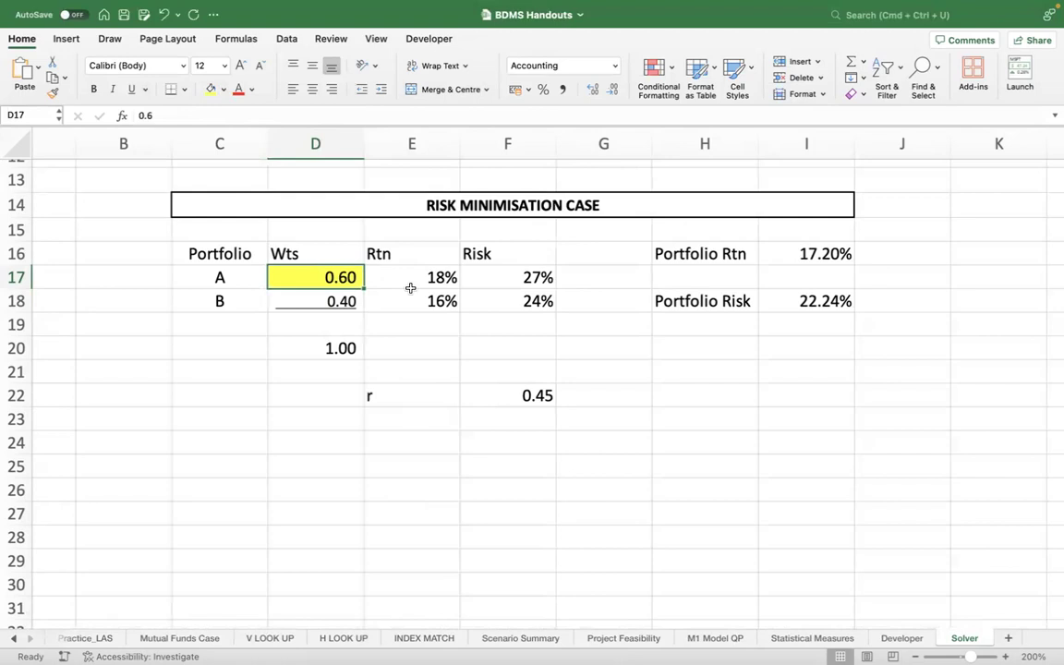
click(285, 301)
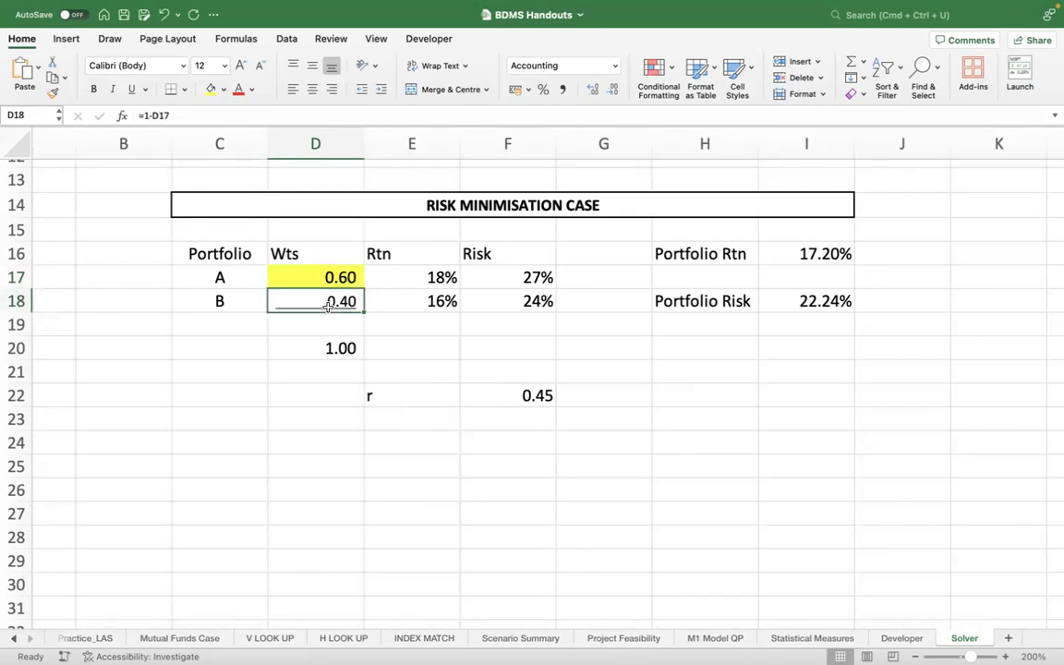
text(=1-)
key(Up)
key(Return)
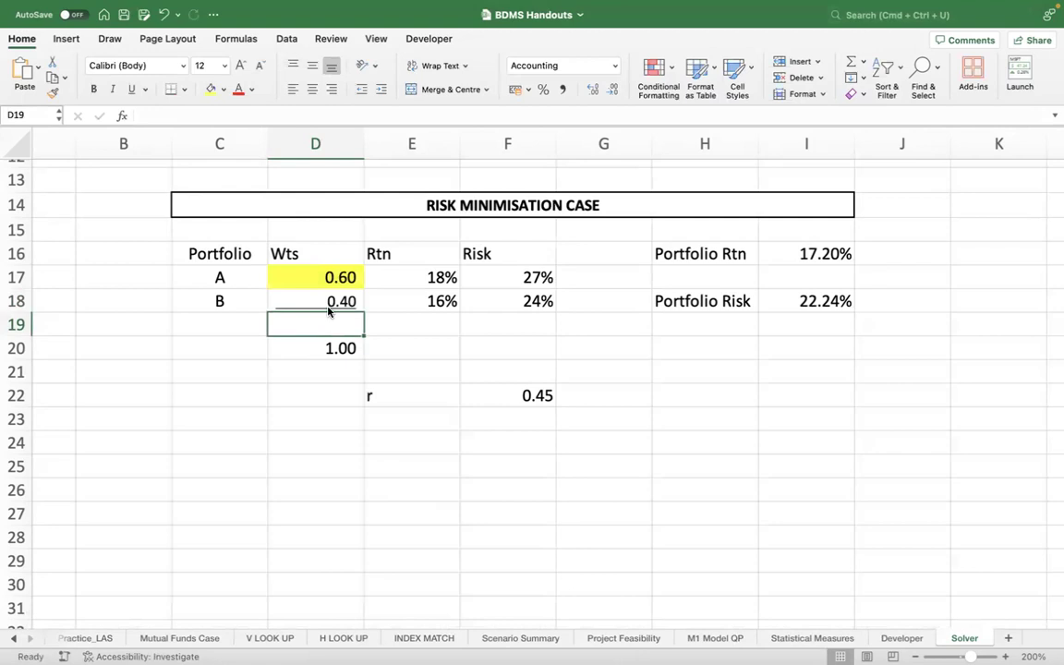
Try a weight of 0.7 for portfolio A in D17, and undo the change.
key(Up)
key(Up)
text(0.7)
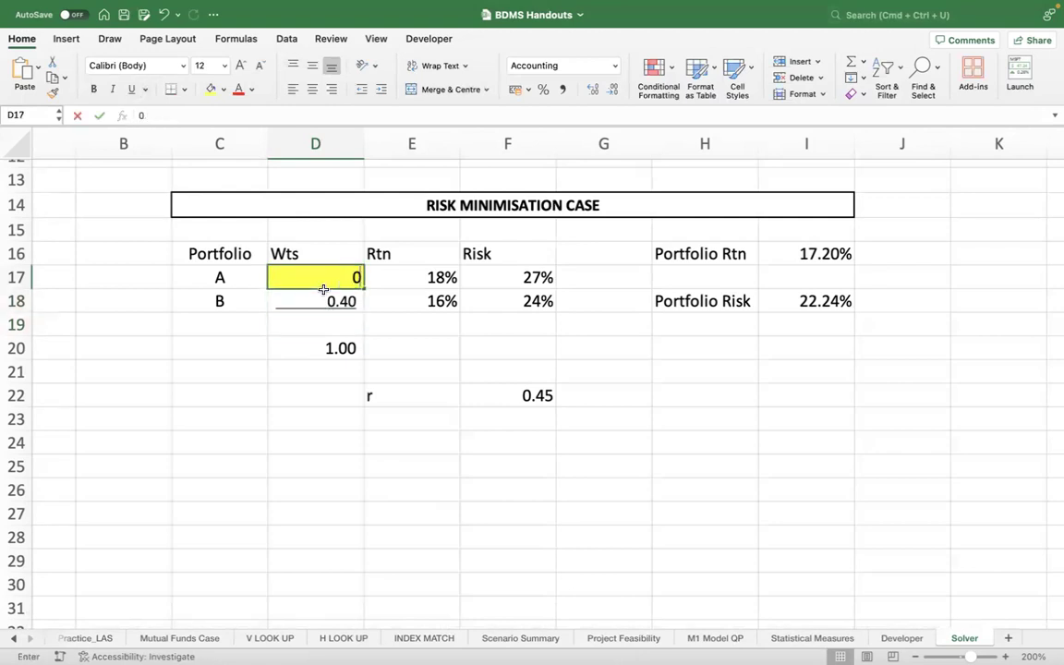
key(Return)
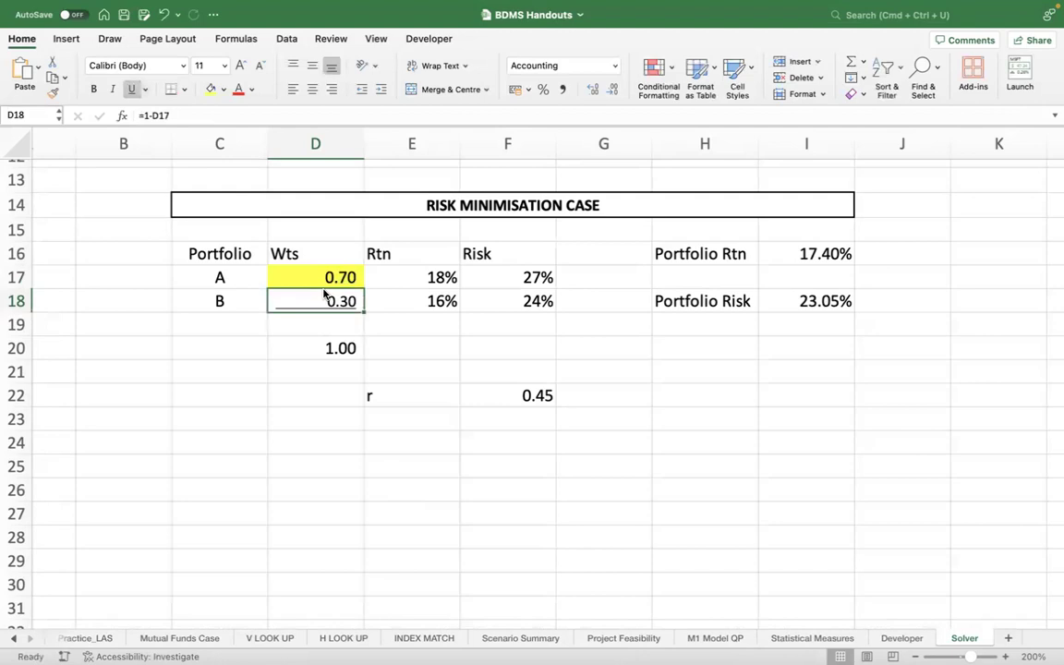
key(super+z)
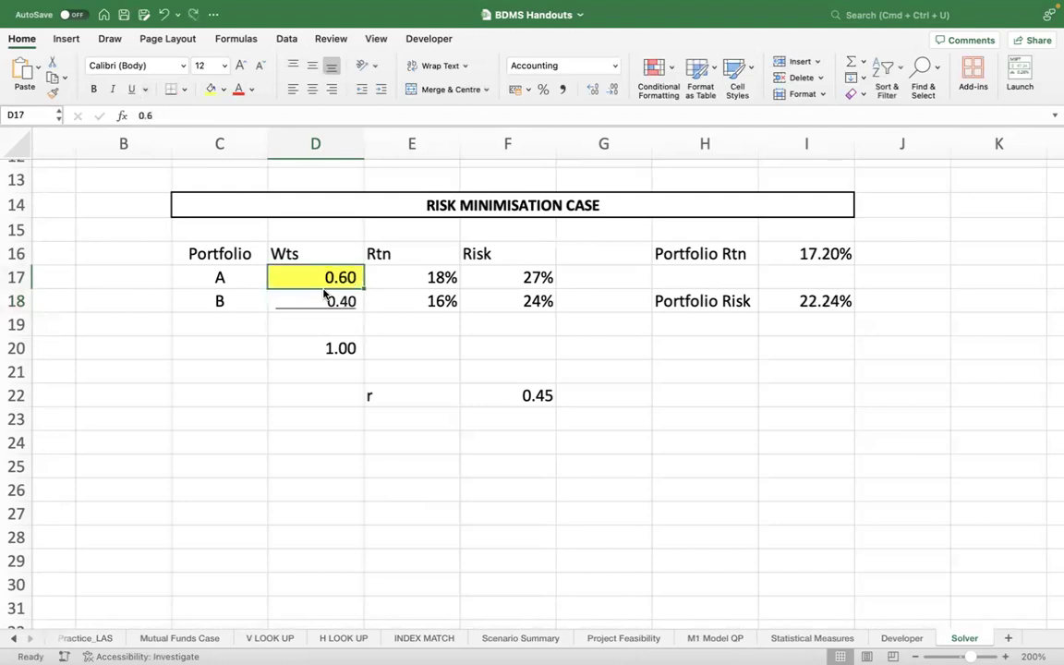
Re-enter the weights total in D20 as the SUM of D17:D18.
key(Down)
key(Down)
key(Down)
text(=SUM()
key(Up)
key(Up)
key(shift+Up)
key(Return)
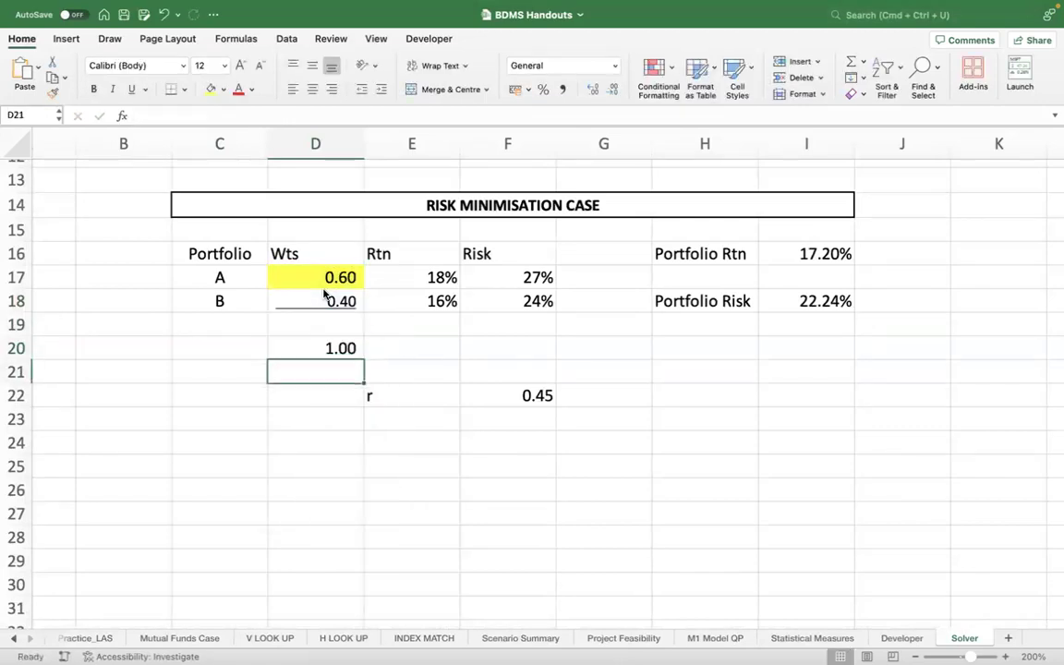
Check the correlation value in F22 and open the Solver parameters.
key(Down)
key(Right)
key(Right)
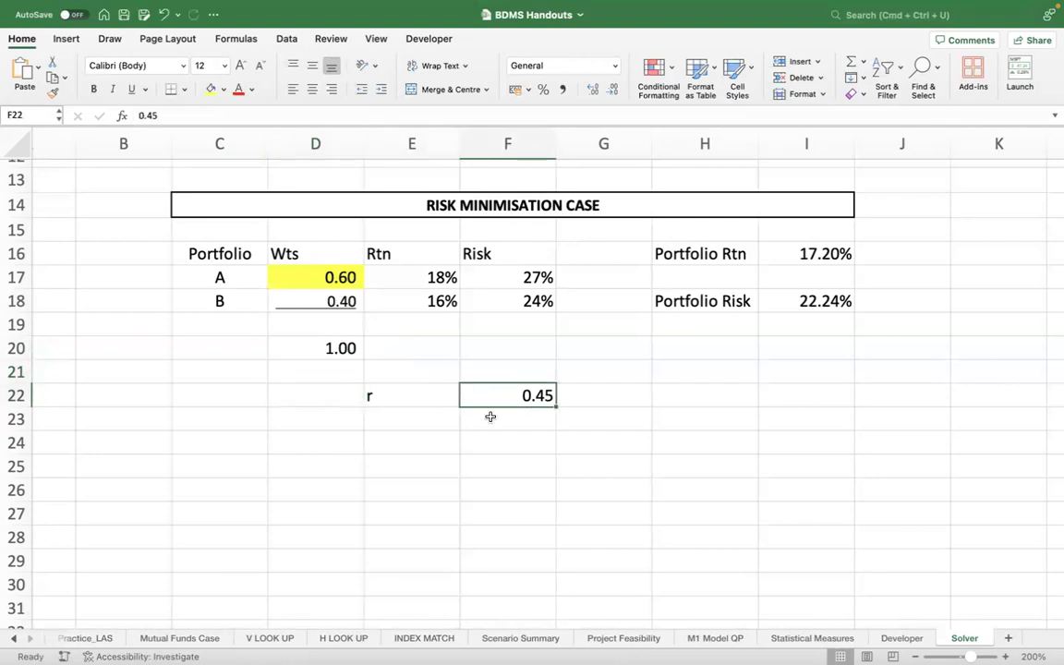
click(287, 40)
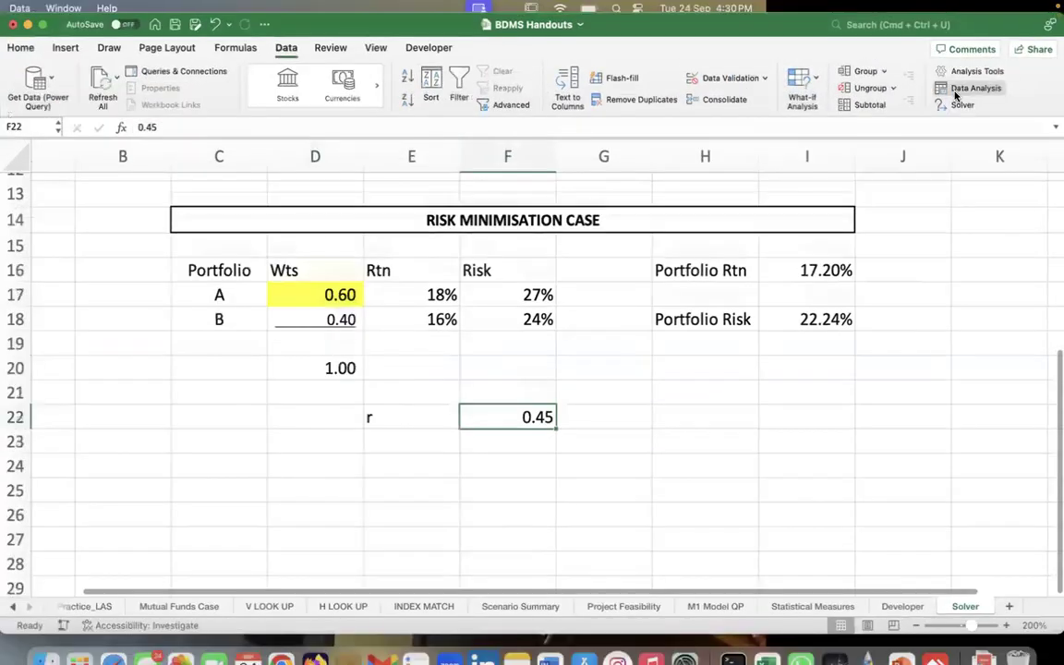
click(959, 94)
drag(550, 144, 903, 105)
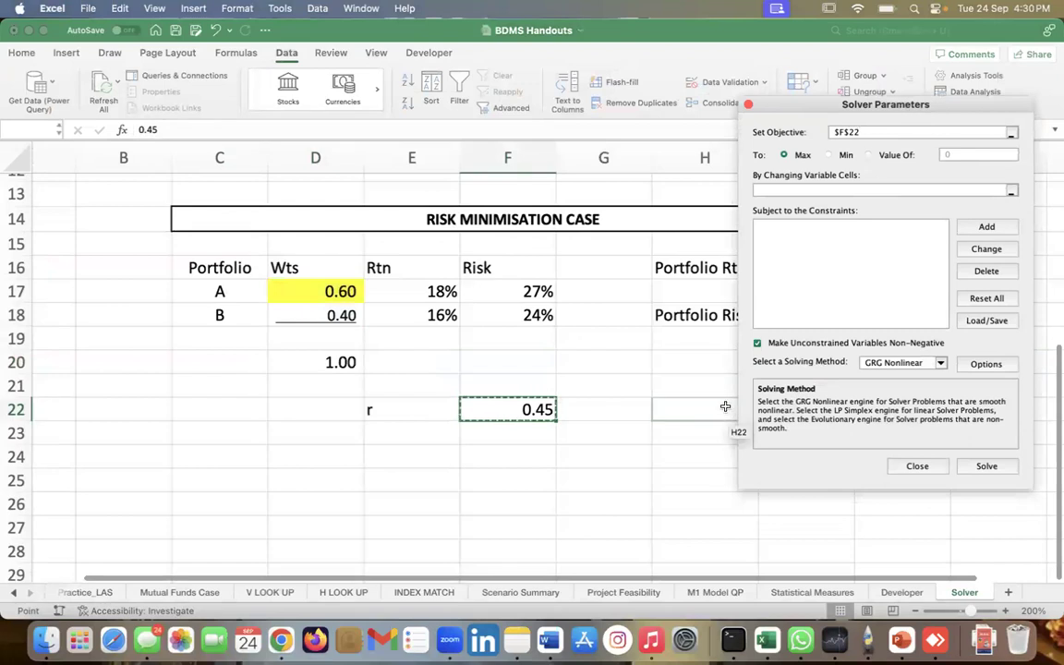
Replace the Solver objective with the Portfolio Risk cell I18 and set it to Min.
drag(802, 109, 730, 354)
key(BackSpace)
key(BackSpace)
key(BackSpace)
key(BackSpace)
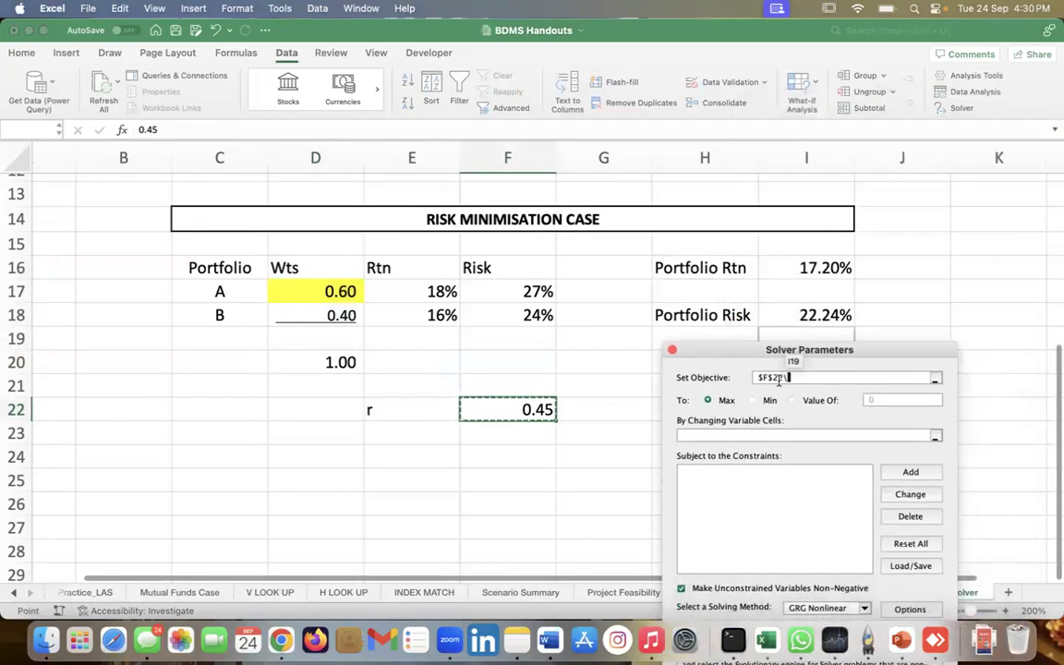
key(BackSpace)
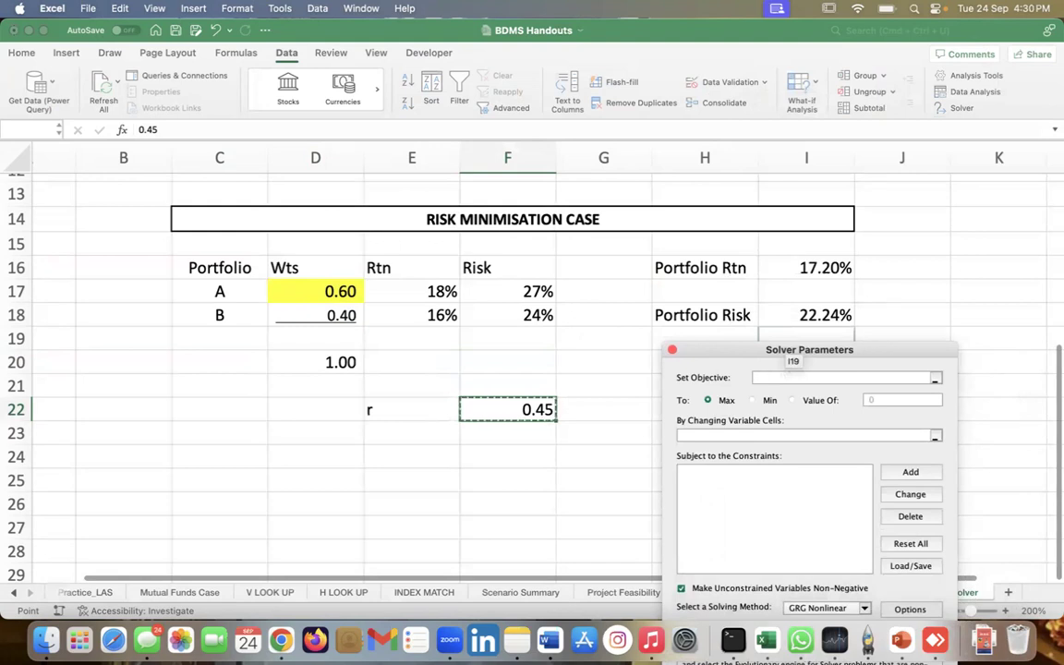
click(806, 316)
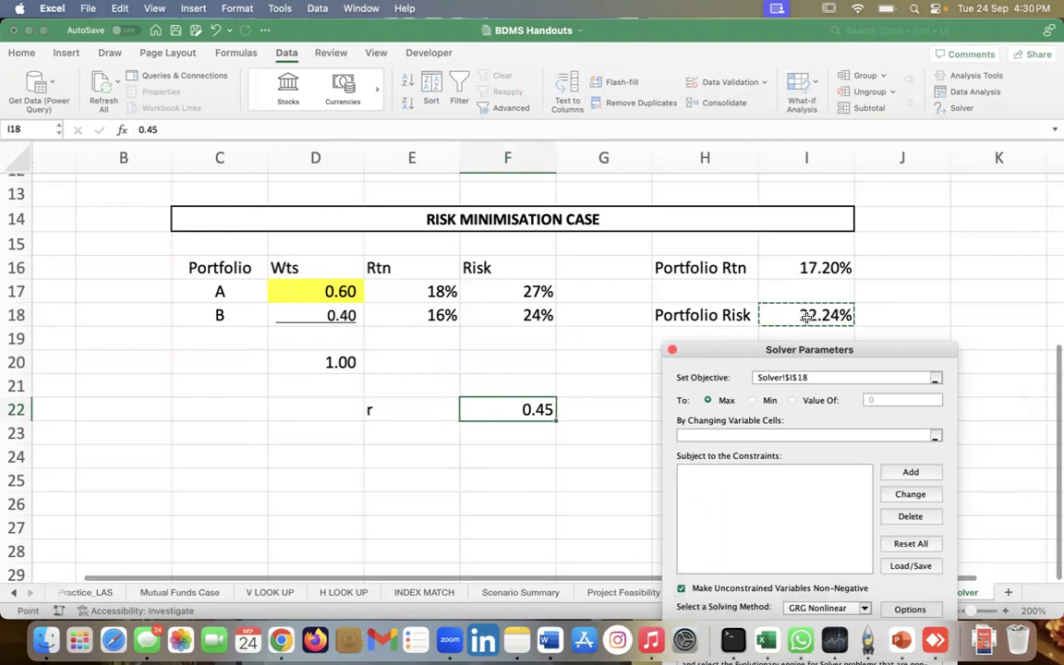
click(761, 402)
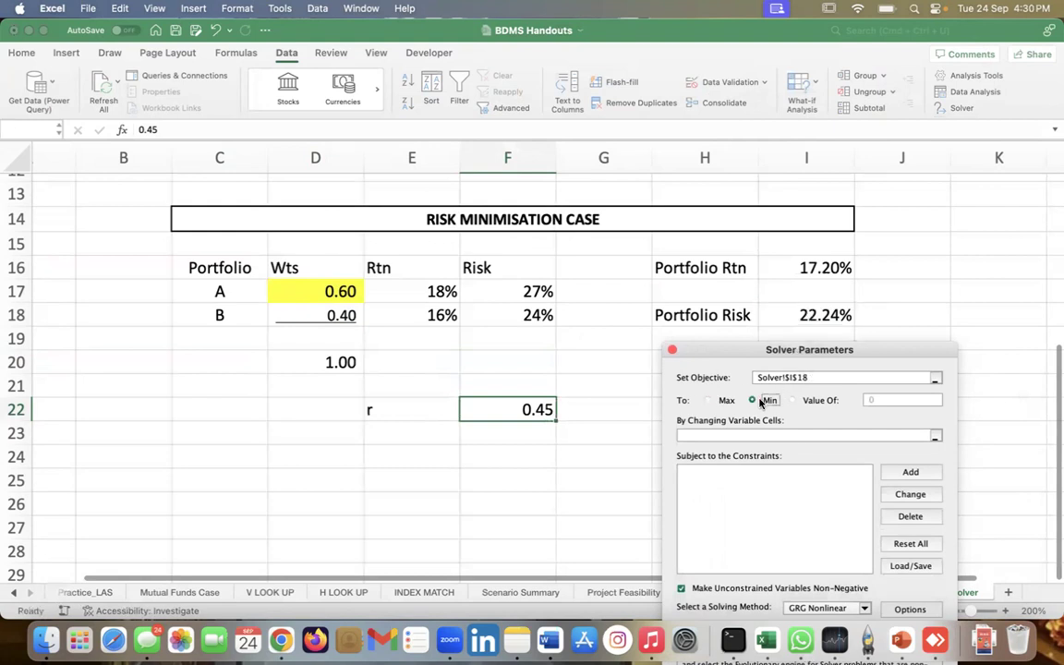
Set the weights D17:D18 as the Solver's changing variable cells.
click(737, 435)
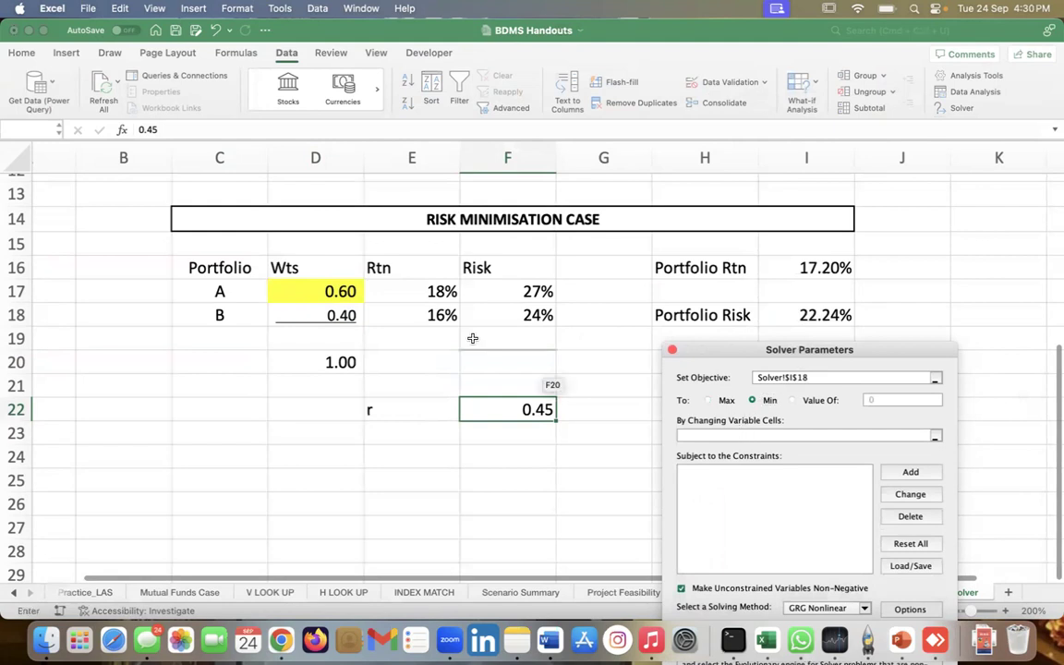
drag(354, 299, 340, 316)
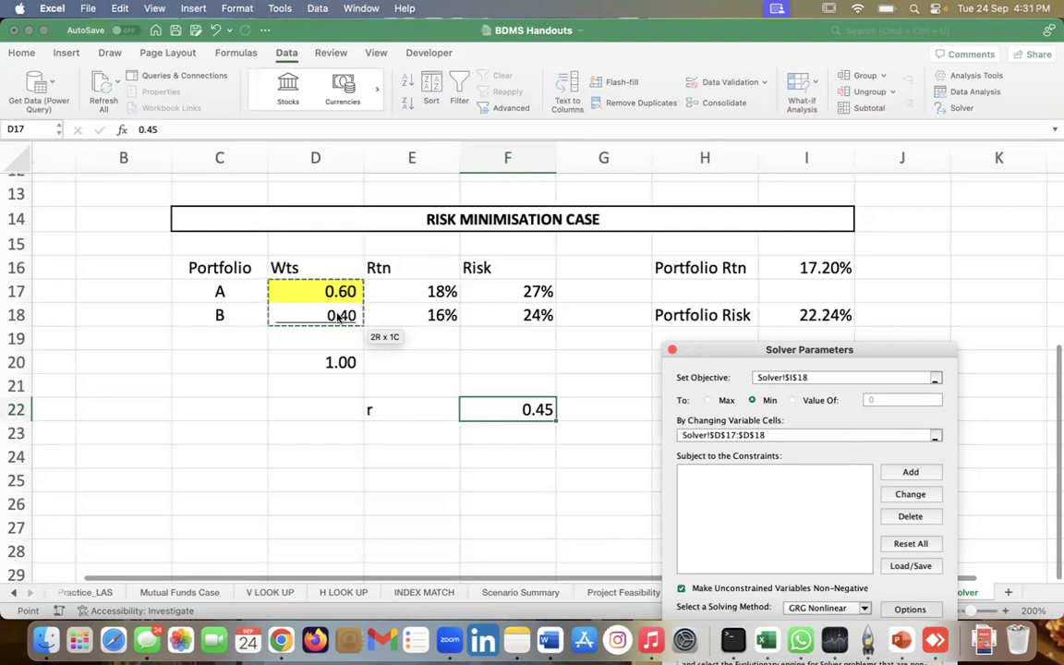
drag(707, 349, 800, 157)
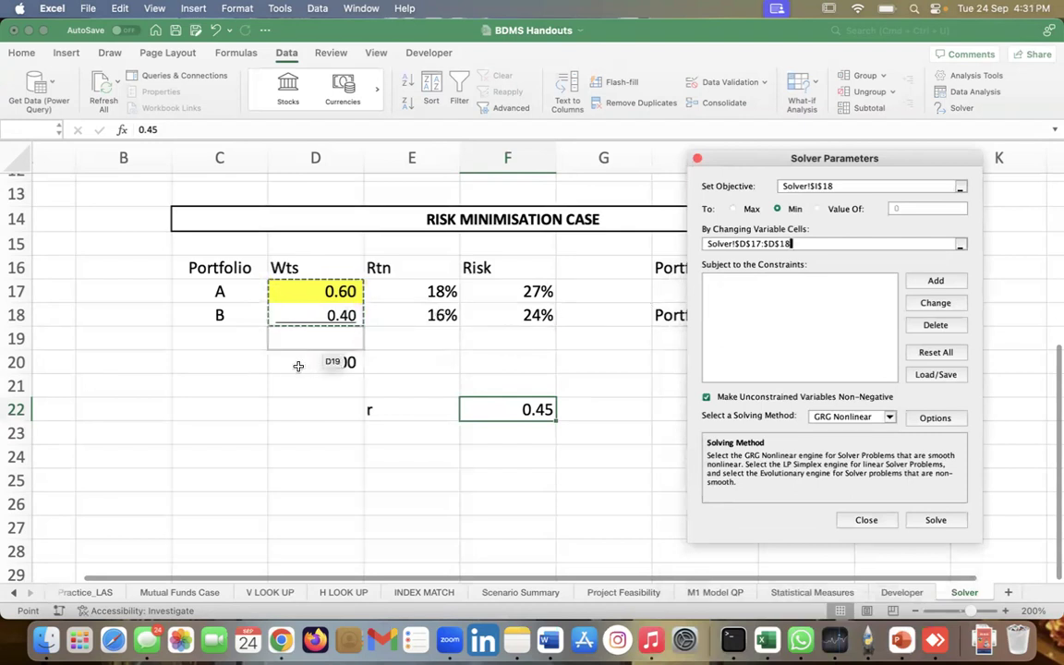
Add a Solver constraint requiring the weights total in D20 to equal 1.
click(936, 280)
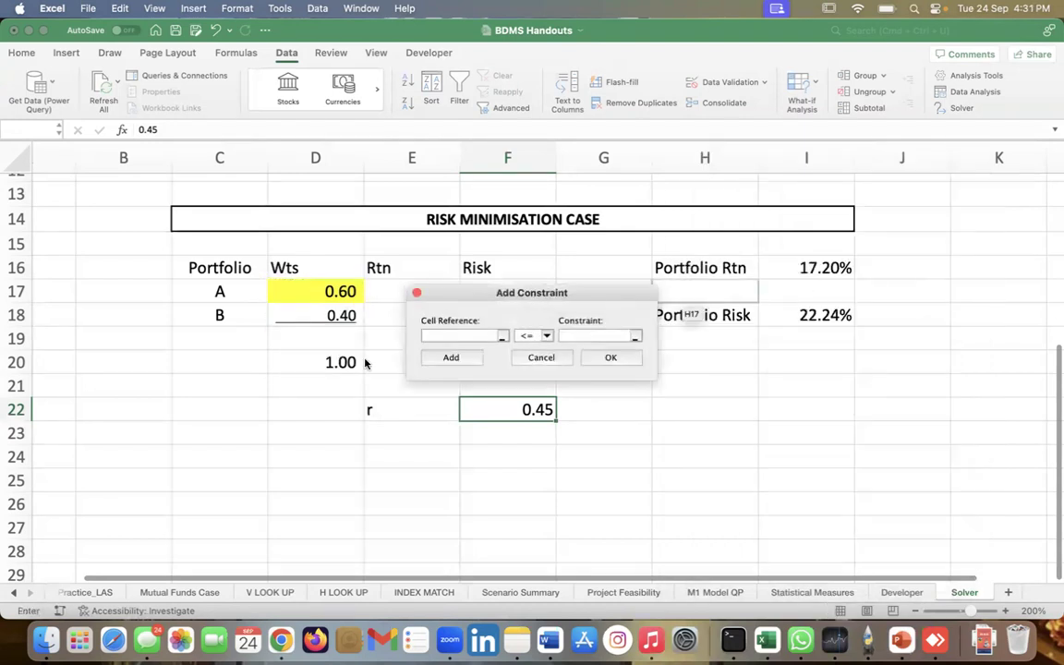
click(329, 365)
click(532, 335)
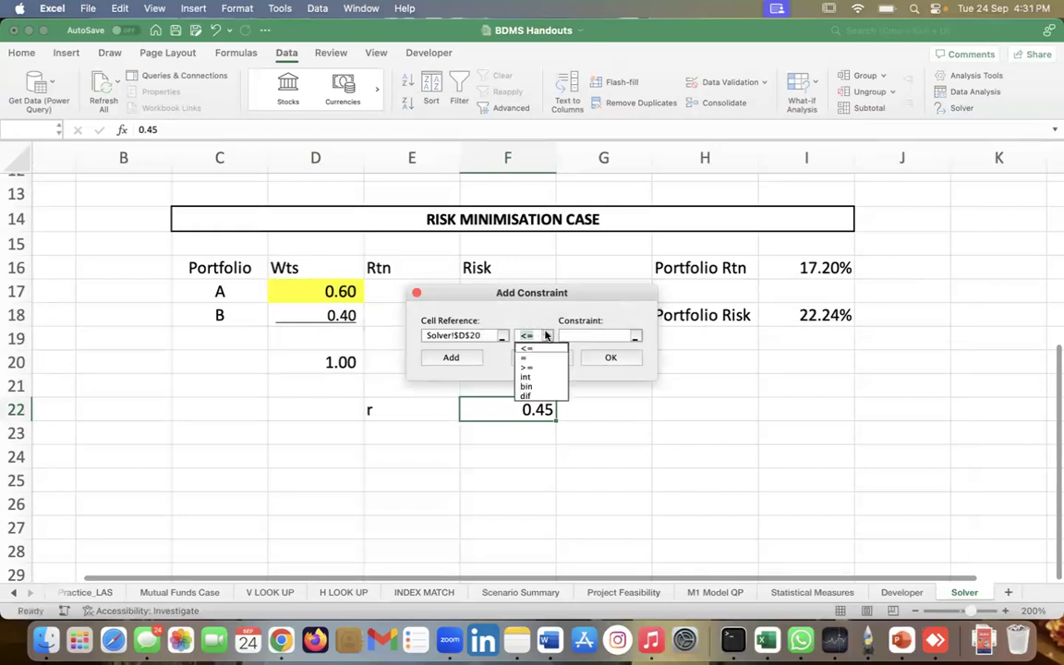
click(537, 358)
click(610, 334)
text(1)
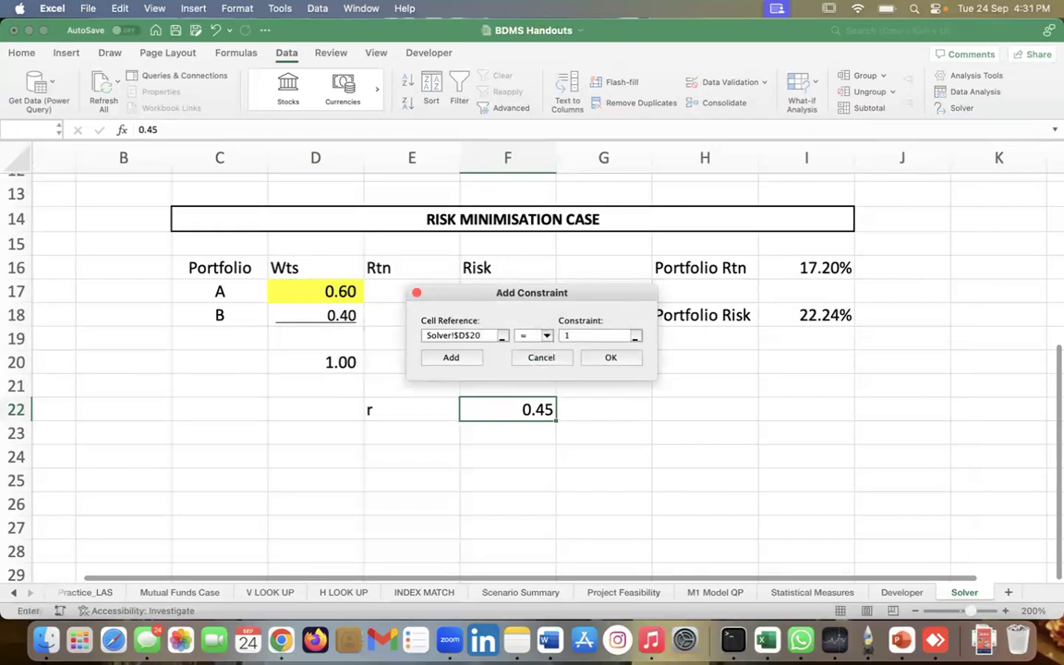
click(611, 357)
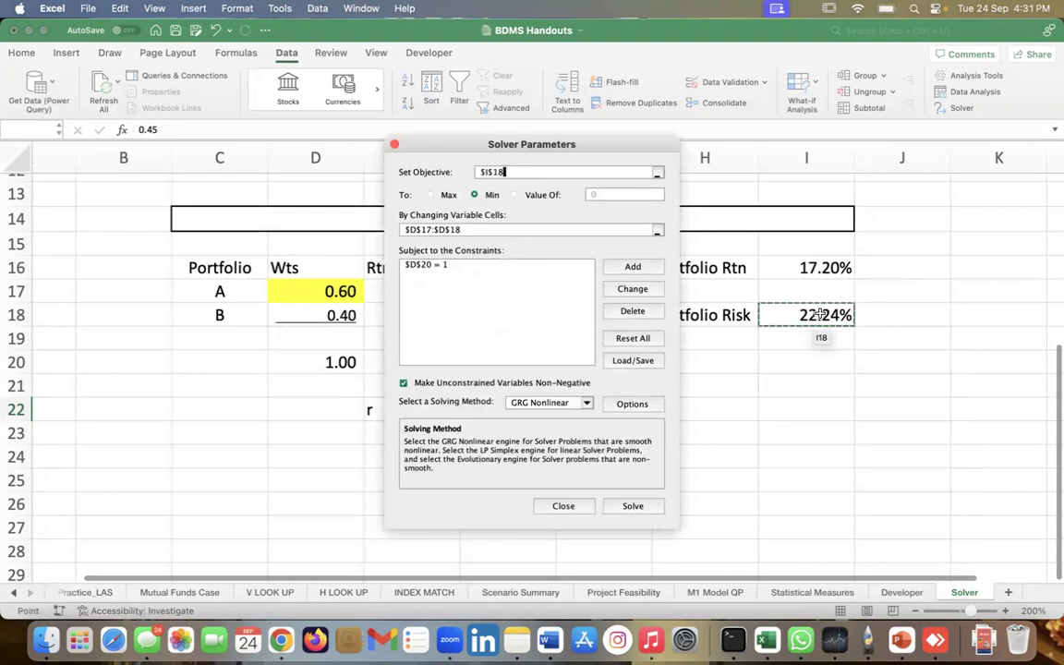
Solve for the minimum portfolio risk and keep the Solver solution.
click(638, 508)
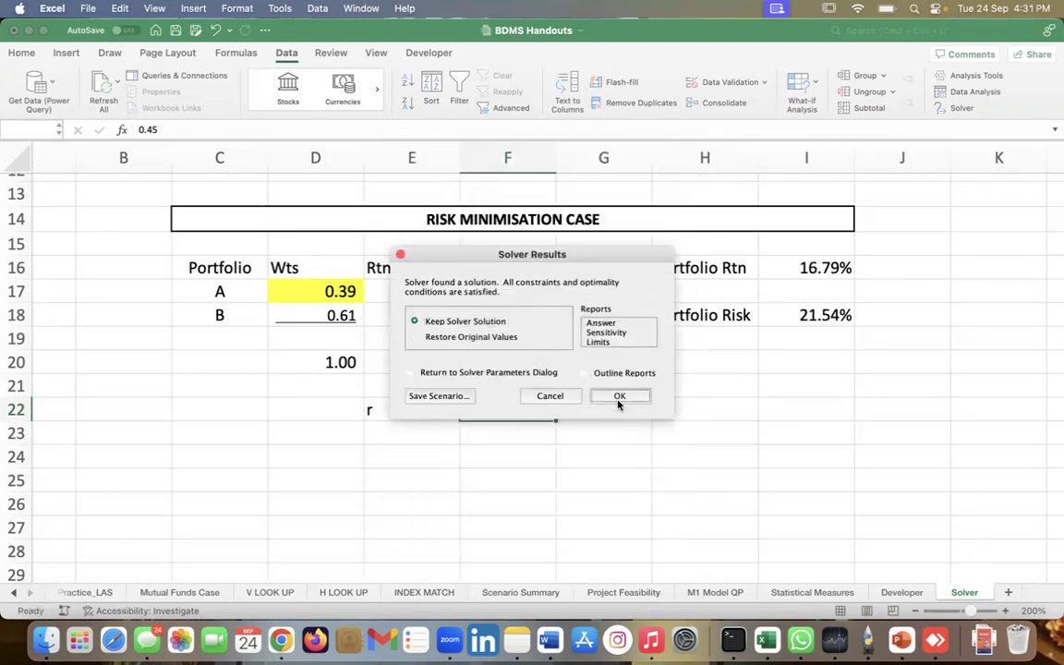
click(618, 400)
click(709, 425)
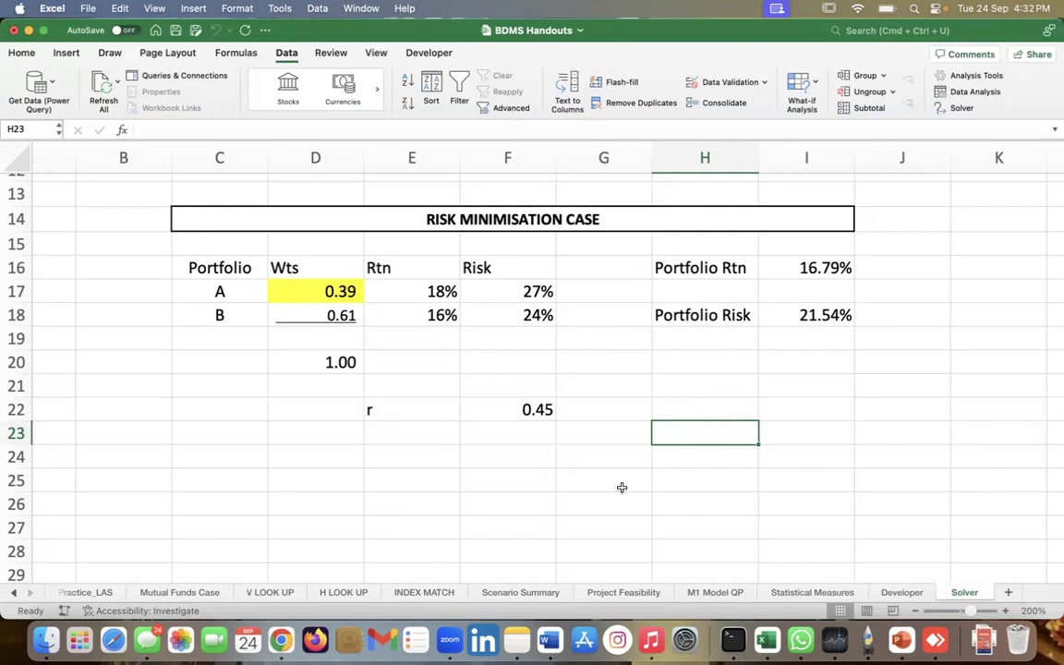
Enter the headers wa, wb and Risk in cells K5:M5 beside the base case.
scroll(623, 487, up, 3)
scroll(600, 525, up, 3)
scroll(600, 525, right, 2)
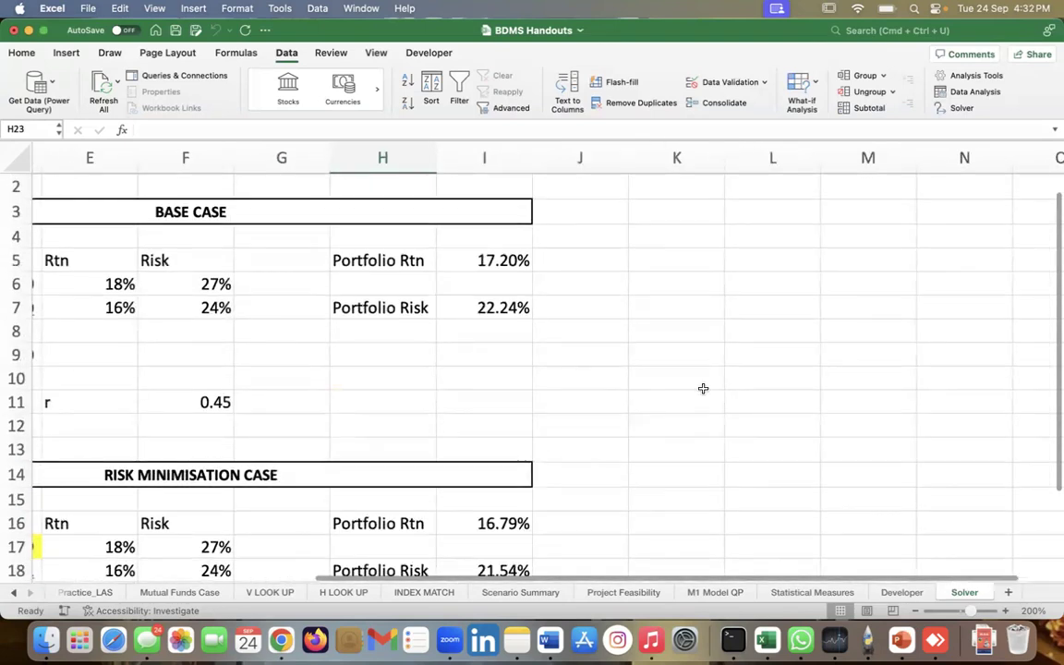
click(695, 257)
text(WA)
key(BackSpace)
key(BackSpace)
text(wa)
key(Tab)
text(w)
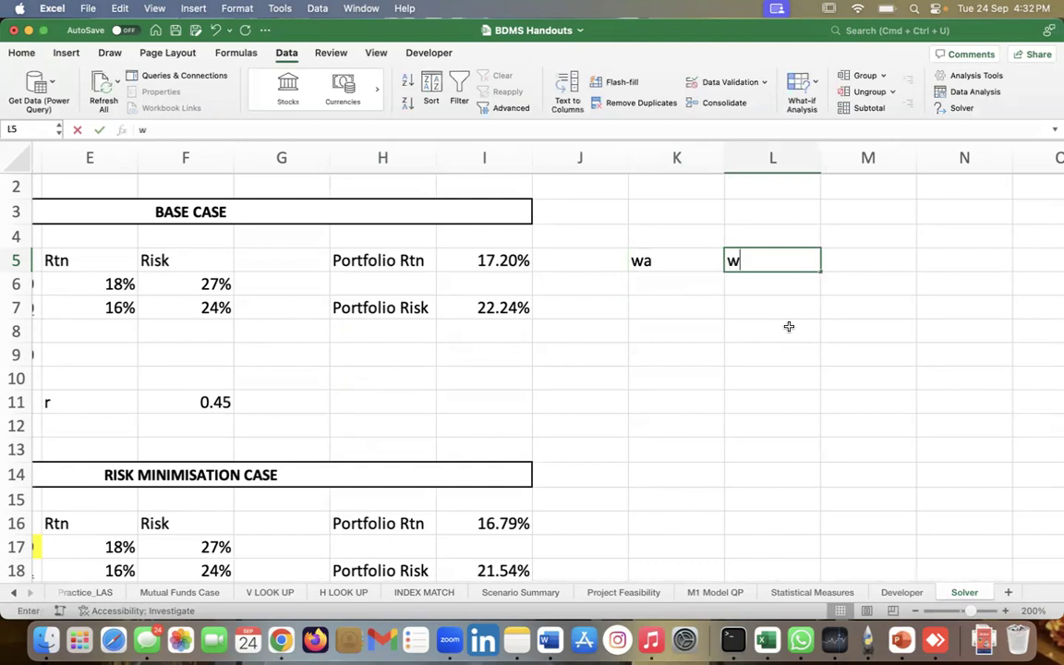
text(b)
key(Tab)
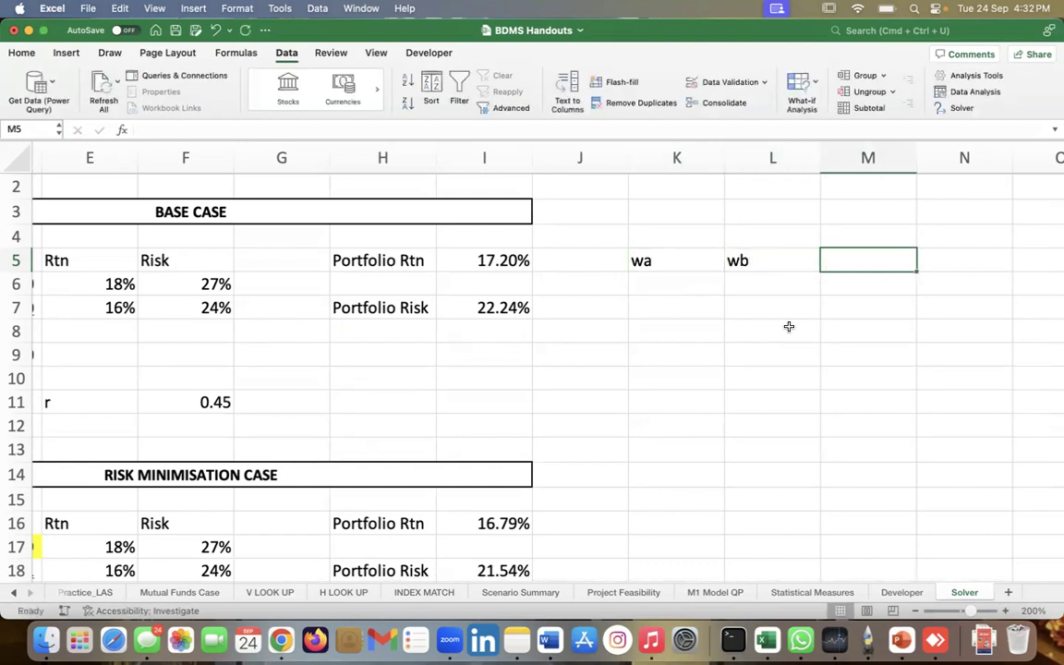
text(Risk)
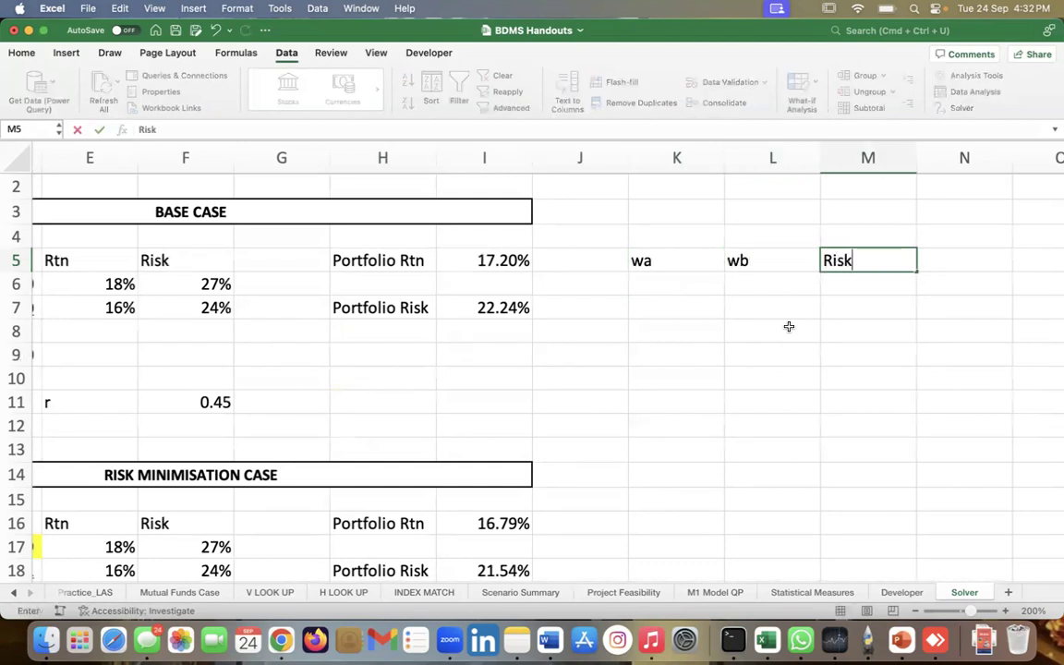
key(Return)
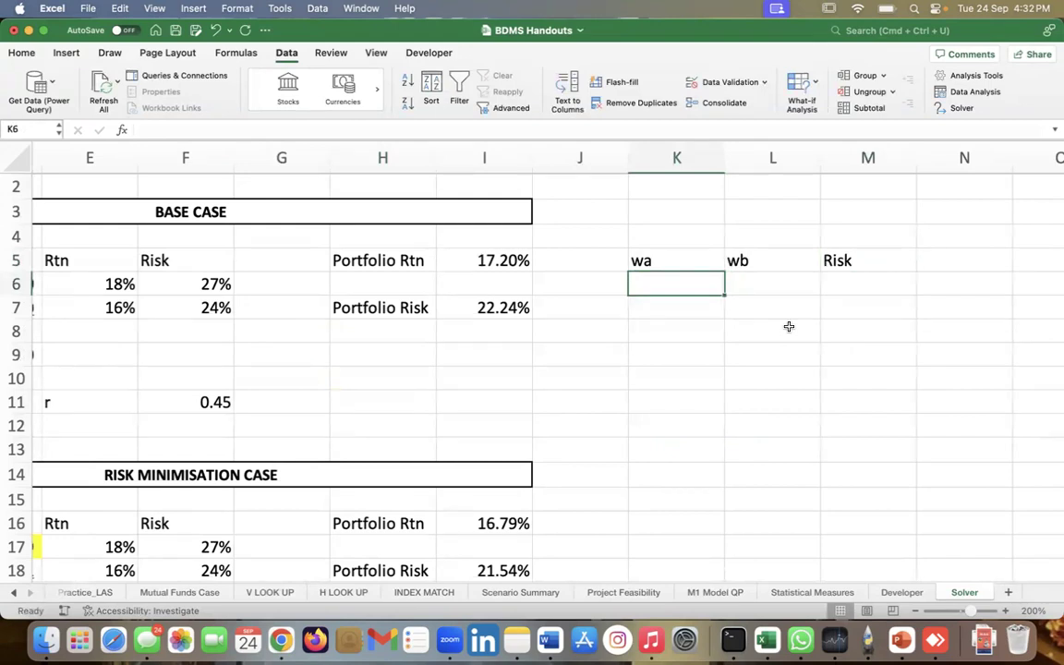
Fill the wa column K6:K16 with weights from 0 to 1 in increments of 0.1.
text(0)
key(Return)
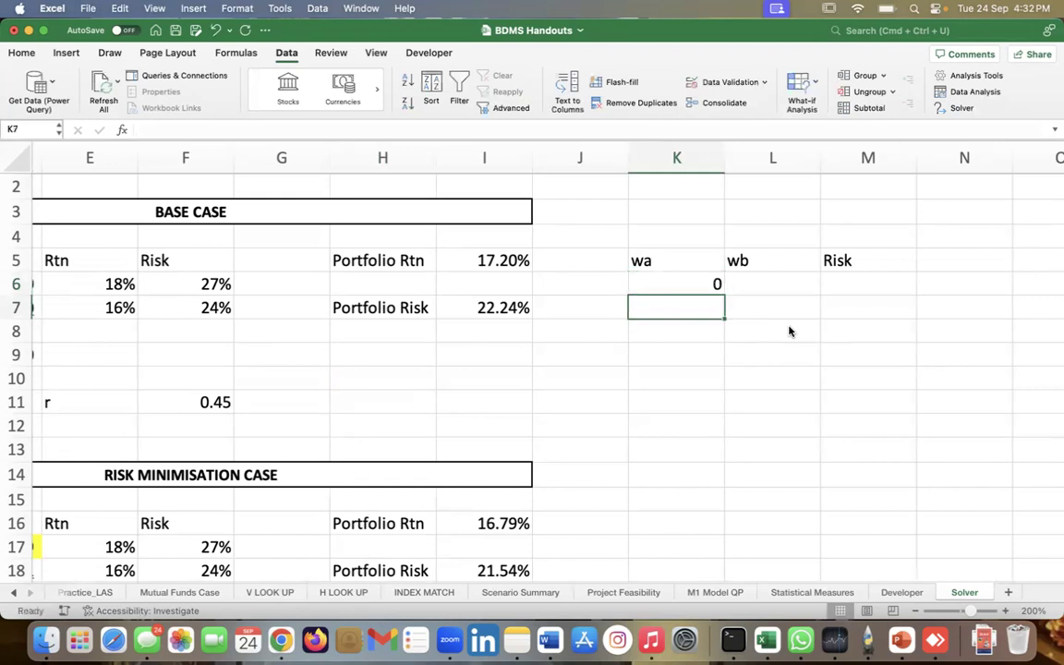
text(0.1)
key(Return)
click(700, 278)
drag(700, 278, 730, 532)
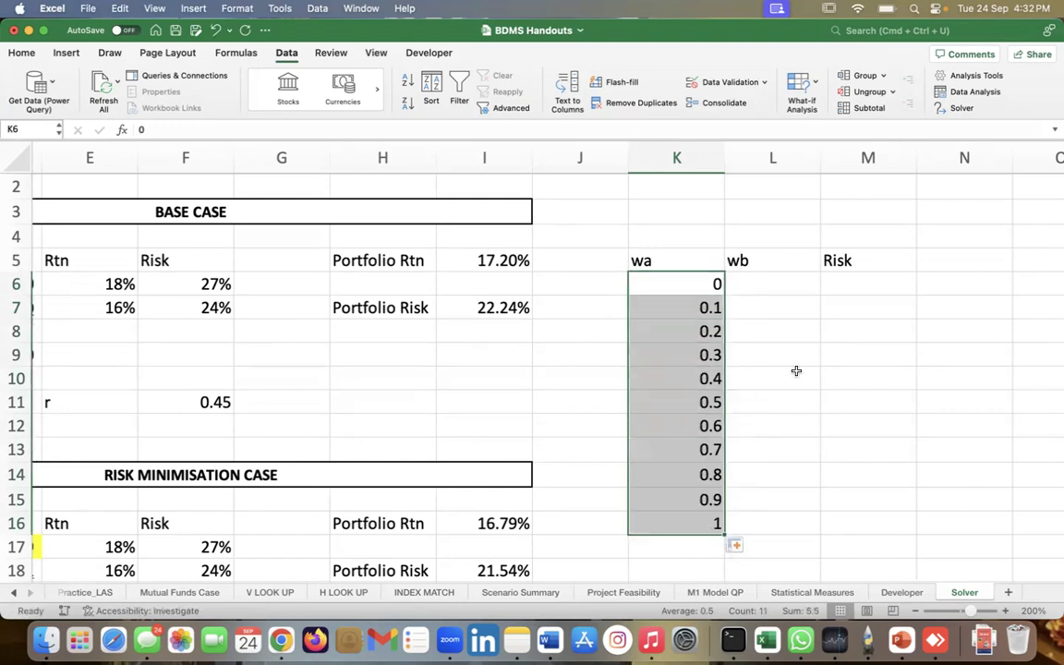
Calculate the wb weights with =1-K6 in L6 and fill the formula down to L16.
click(772, 283)
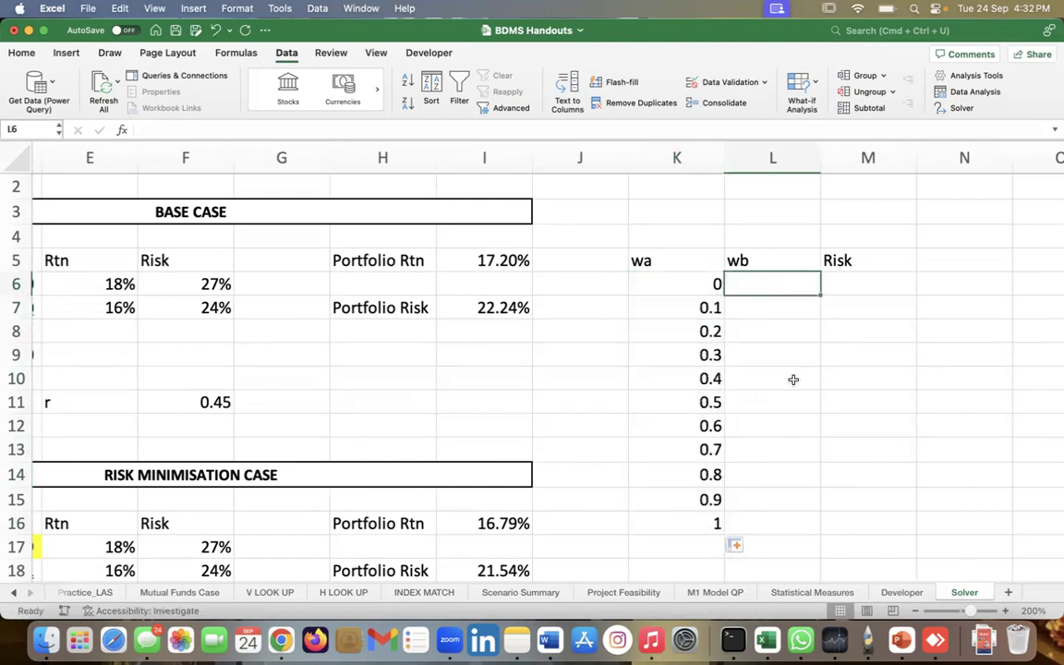
text(=1-K6)
key(Return)
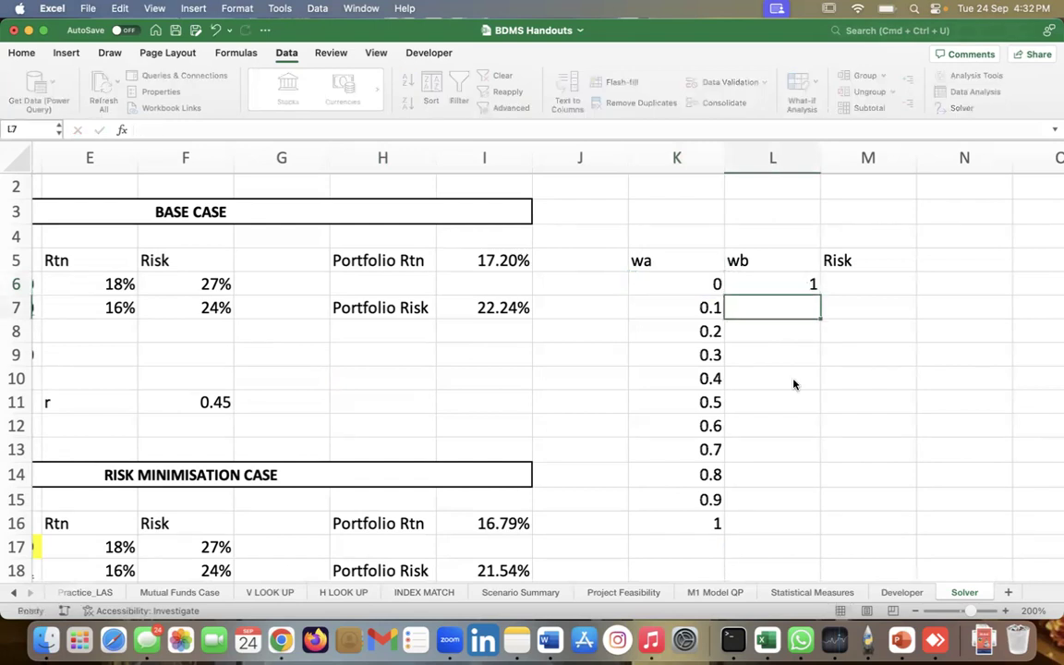
click(785, 285)
drag(813, 292, 815, 531)
click(874, 442)
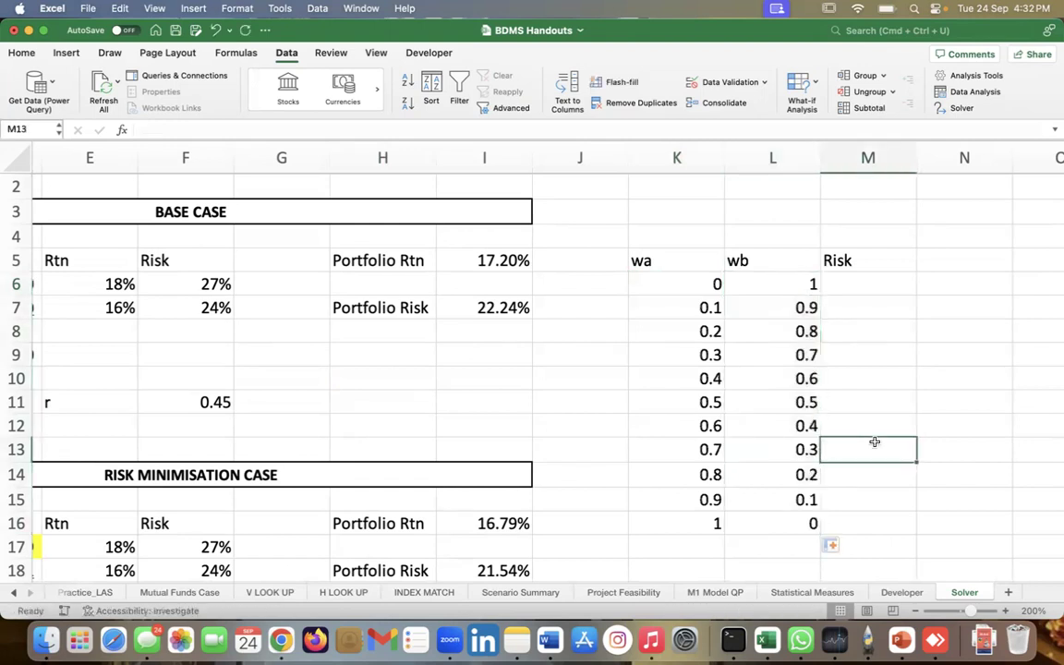
Move the weight series K6:L16 down one row to free row 6 beneath the headers.
click(858, 277)
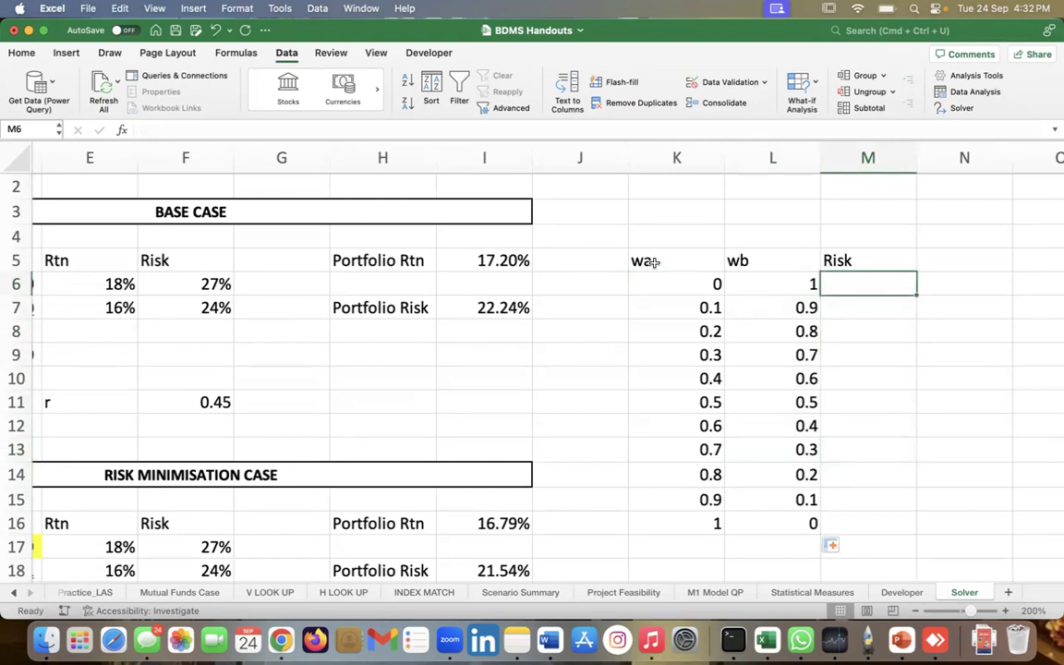
key(Left)
key(Left)
key(shift+Right)
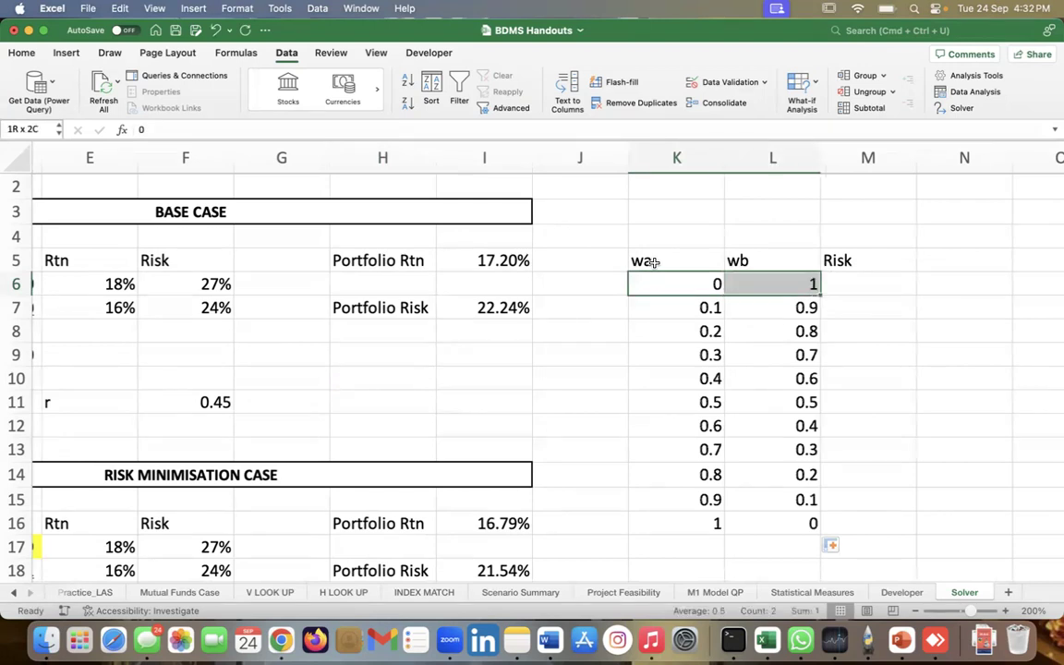
key(shift+Right)
key(ctrl+shift+Down)
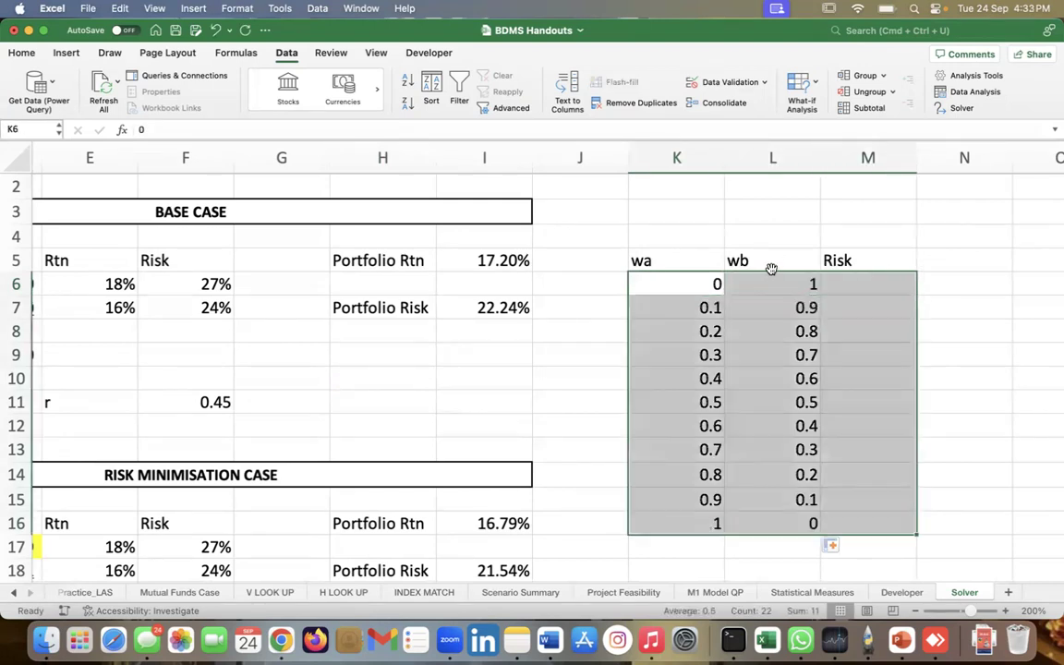
drag(768, 274, 768, 308)
click(683, 274)
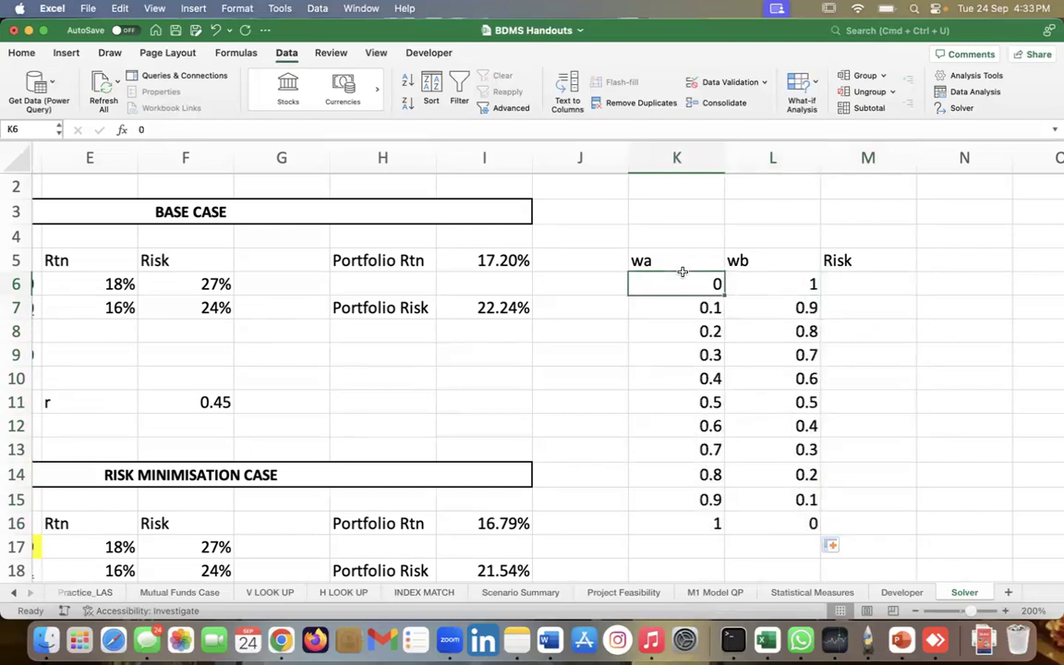
key(shift+Right)
key(ctrl+shift+Down)
drag(712, 284, 656, 308)
Link K6 to the base case weight of asset A with the formula =D6.
click(664, 285)
text(=)
key(Left)
key(Left)
key(Left)
key(Left)
key(Left)
key(Left)
key(Left)
key(Left)
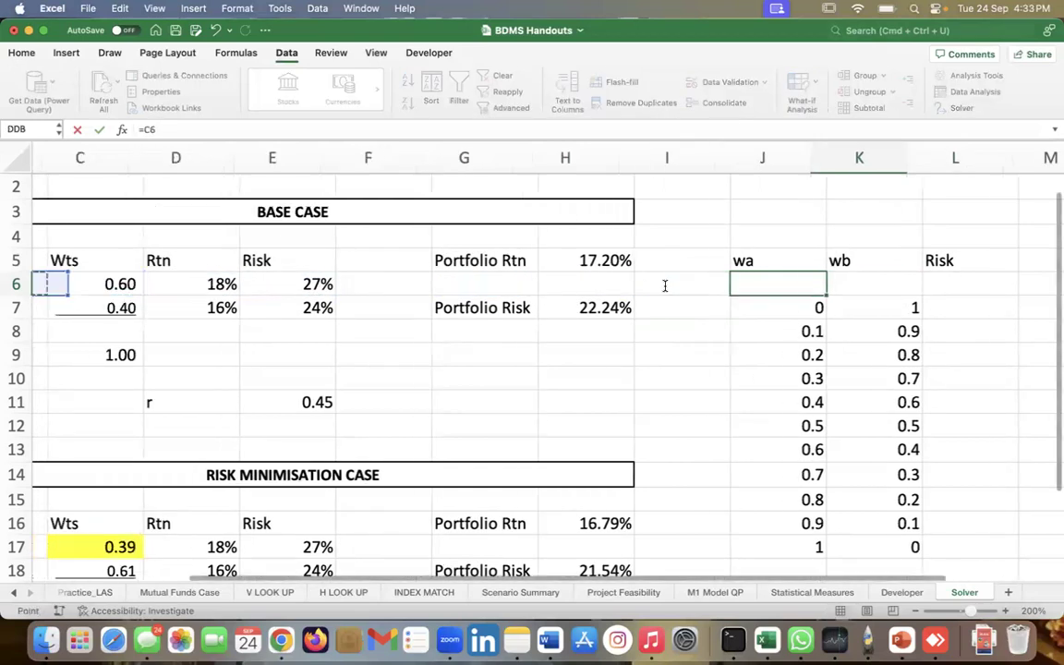
key(Right)
key(Return)
Calculate the matching wb weight in L6 with the formula =1-K6.
key(Up)
key(Right)
key(Right)
text(=1-K6)
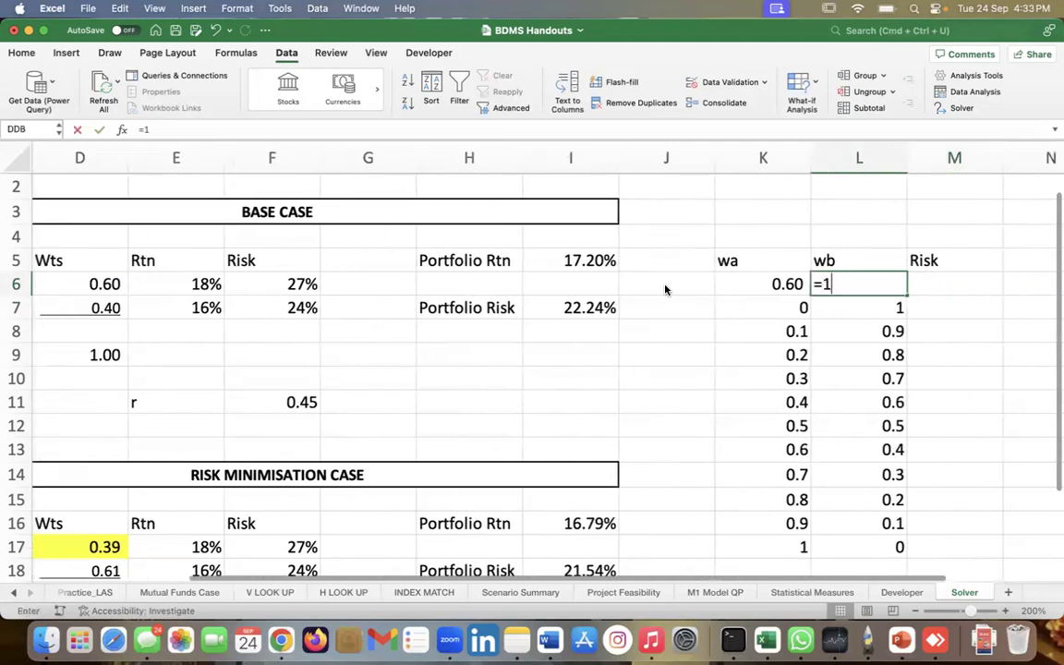
key(Return)
Link the Risk cell M6 to the base case Portfolio Risk in I7.
key(Up)
key(Right)
text(=)
key(Left)
key(Left)
key(Left)
key(Down)
key(Left)
key(Return)
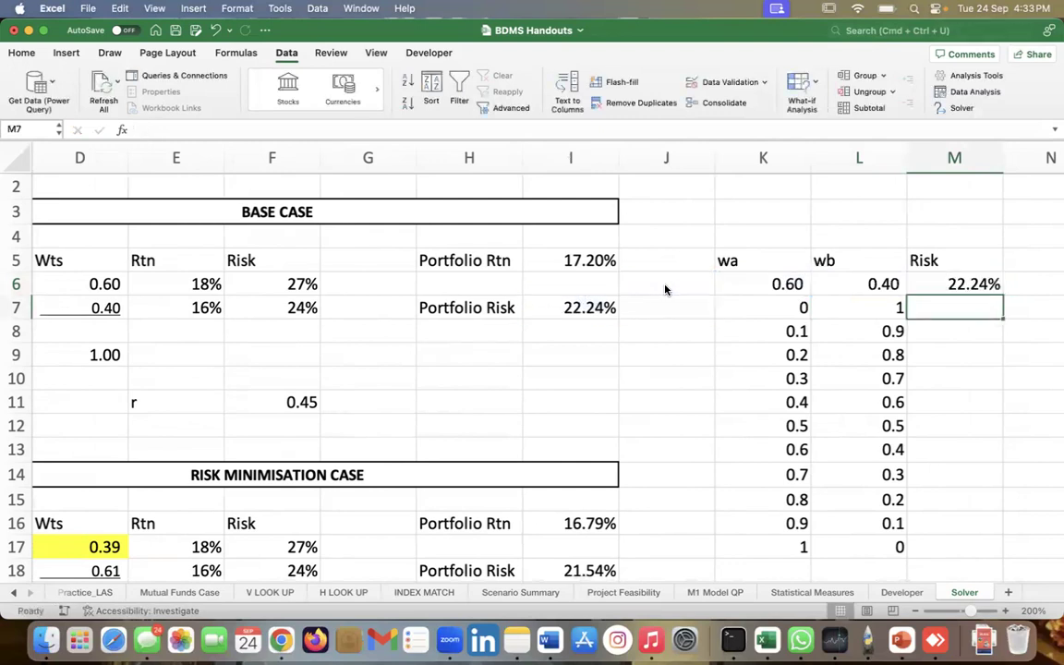
Format the weights in K6:L17 in comma style with two decimals and switch the window to full screen.
key(Left)
key(Left)
key(Up)
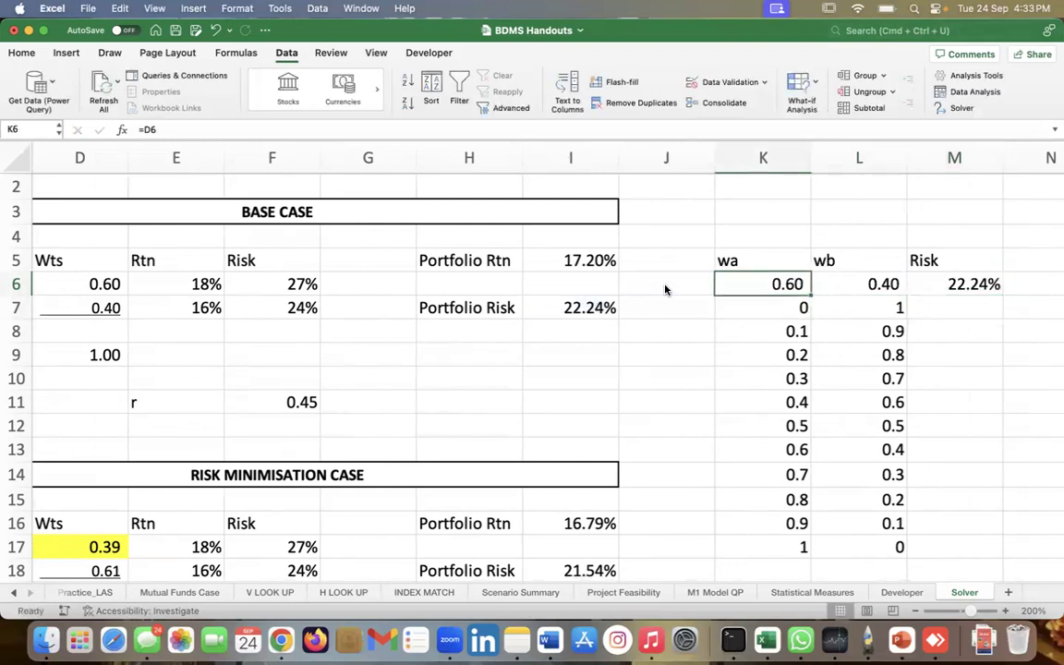
key(super+shift+Down)
key(super+shift+Right)
key(Down)
key(Up)
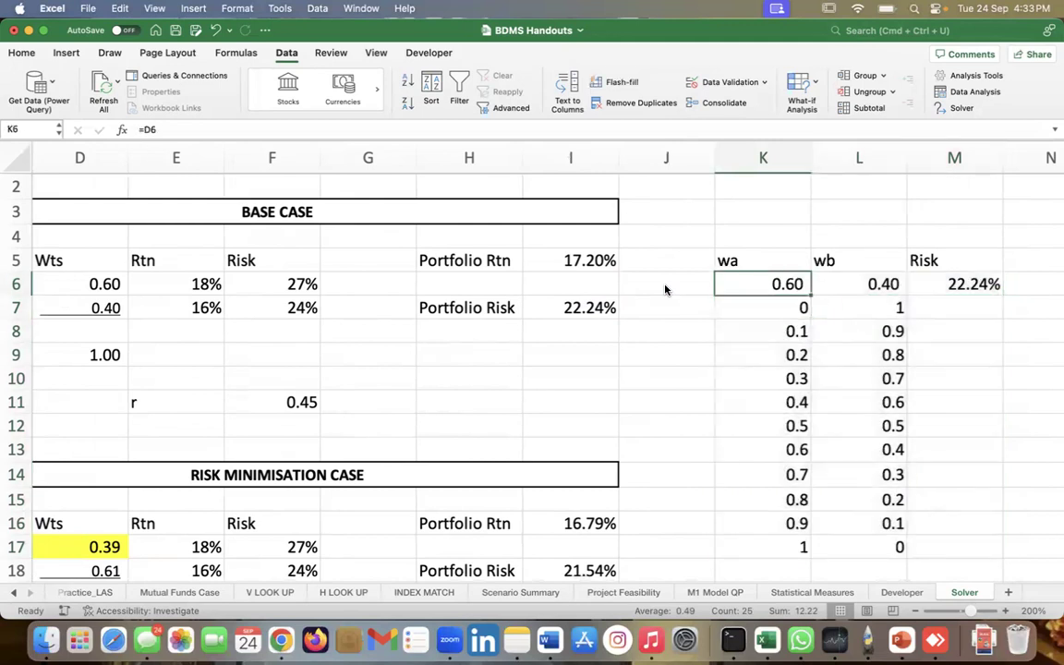
key(shift+Right)
key(super+shift+Down)
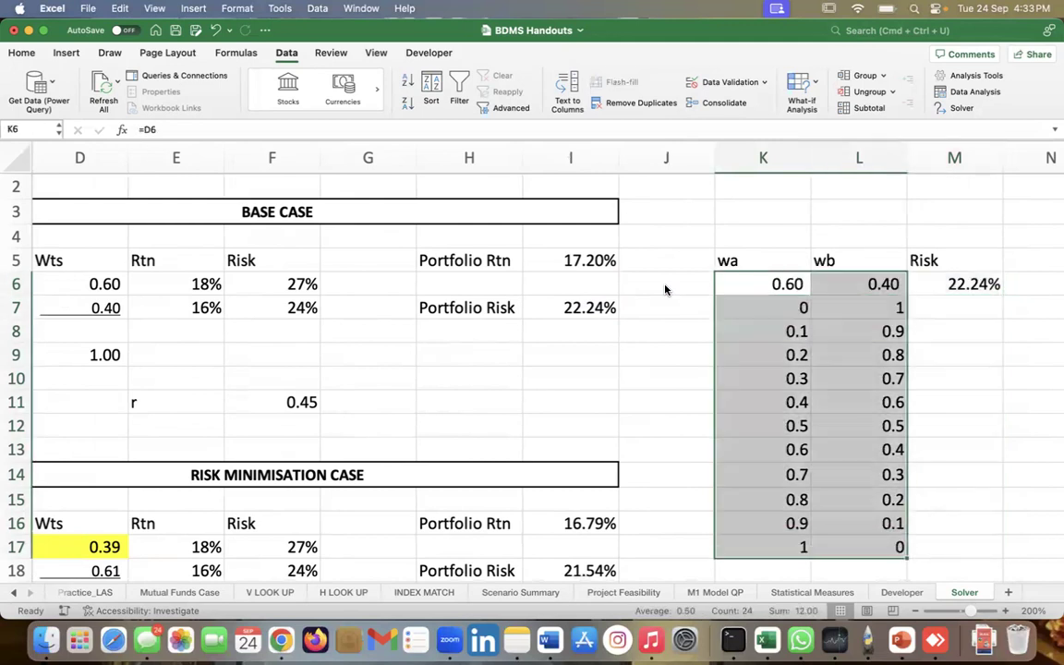
click(22, 52)
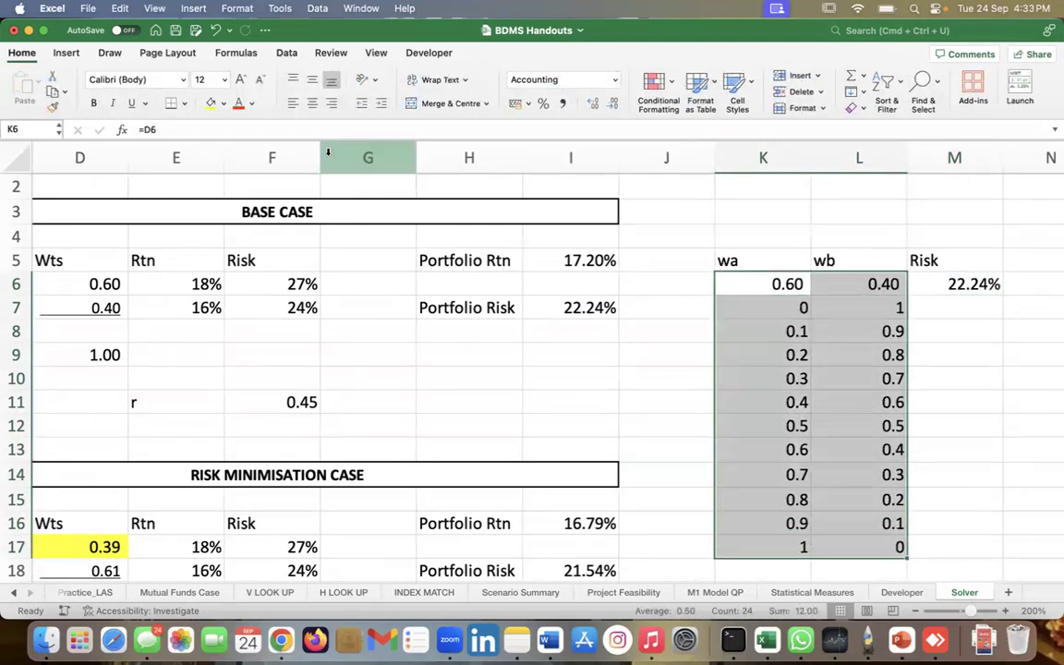
click(563, 103)
click(46, 31)
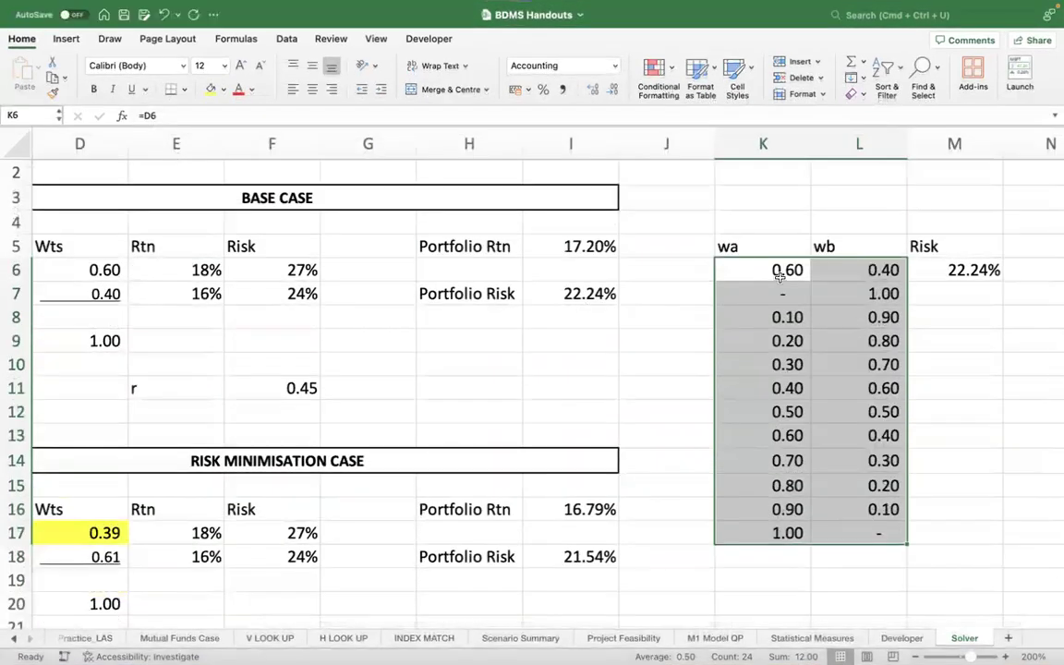
Highlight the linked row K6:M6 with a light gold fill.
click(781, 277)
key(Down)
key(Up)
key(shift+Right)
key(shift+Right)
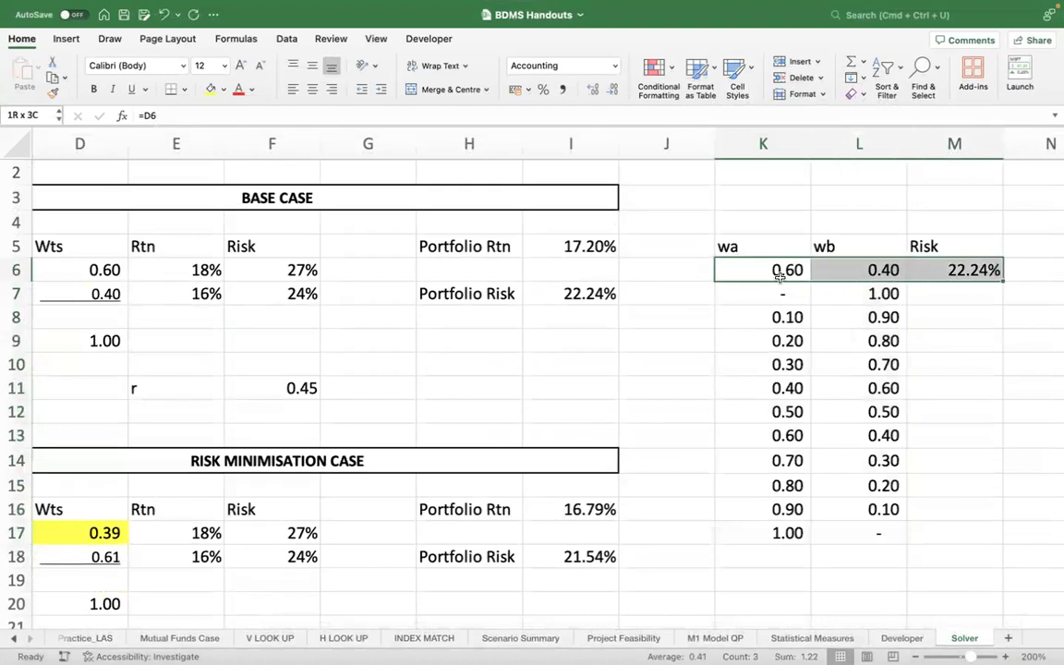
click(224, 89)
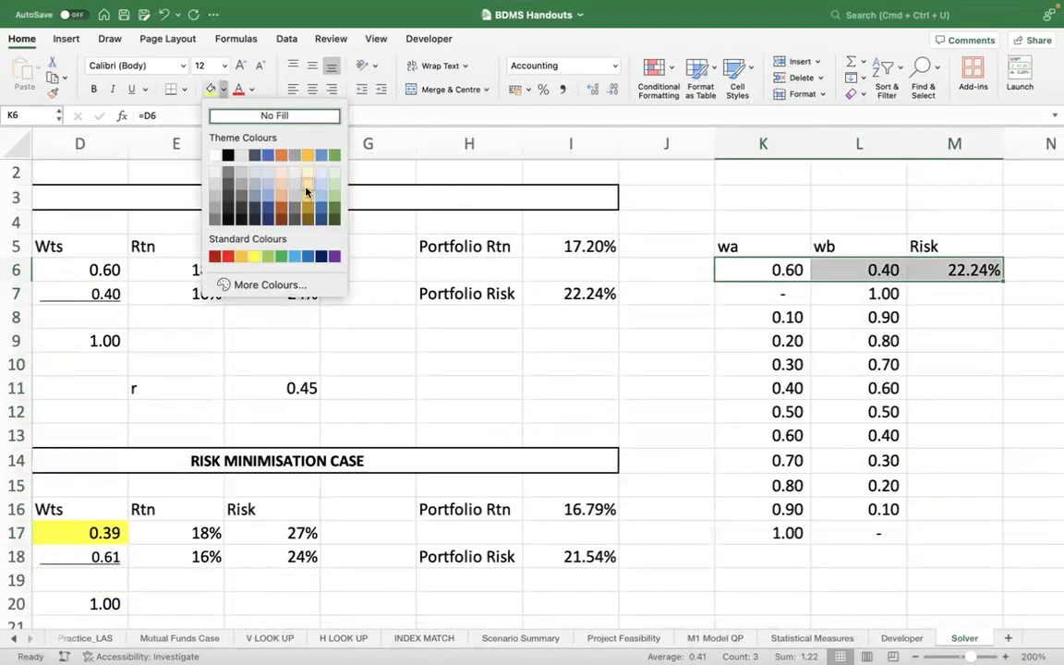
click(307, 191)
click(941, 434)
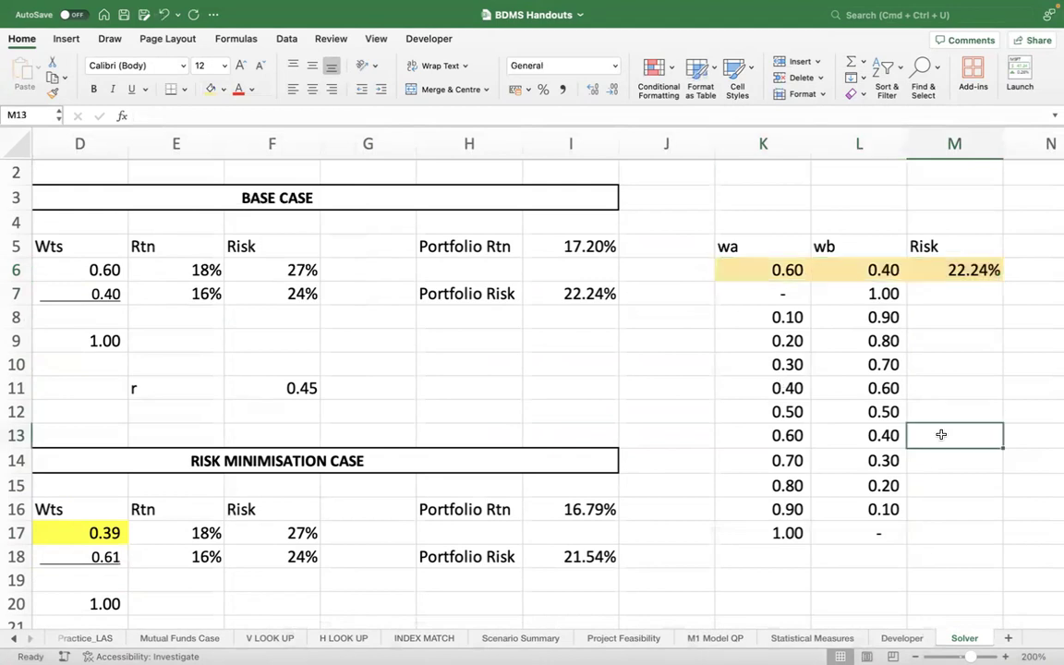
Move the weights from 0.40 onwards, K11:L17, down one row to leave row 11 of the table empty.
key(Up)
key(Up)
key(Up)
key(Up)
key(Up)
key(Down)
key(Down)
key(Down)
key(Down)
key(Left)
key(Left)
key(Up)
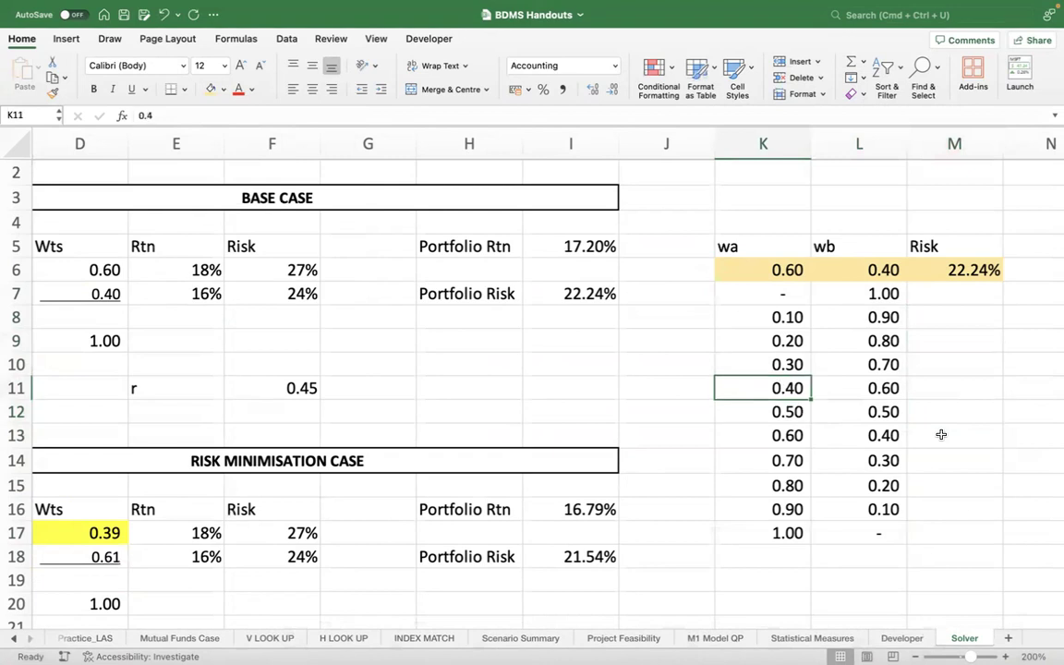
key(shift+Right)
key(ctrl+shift+Down)
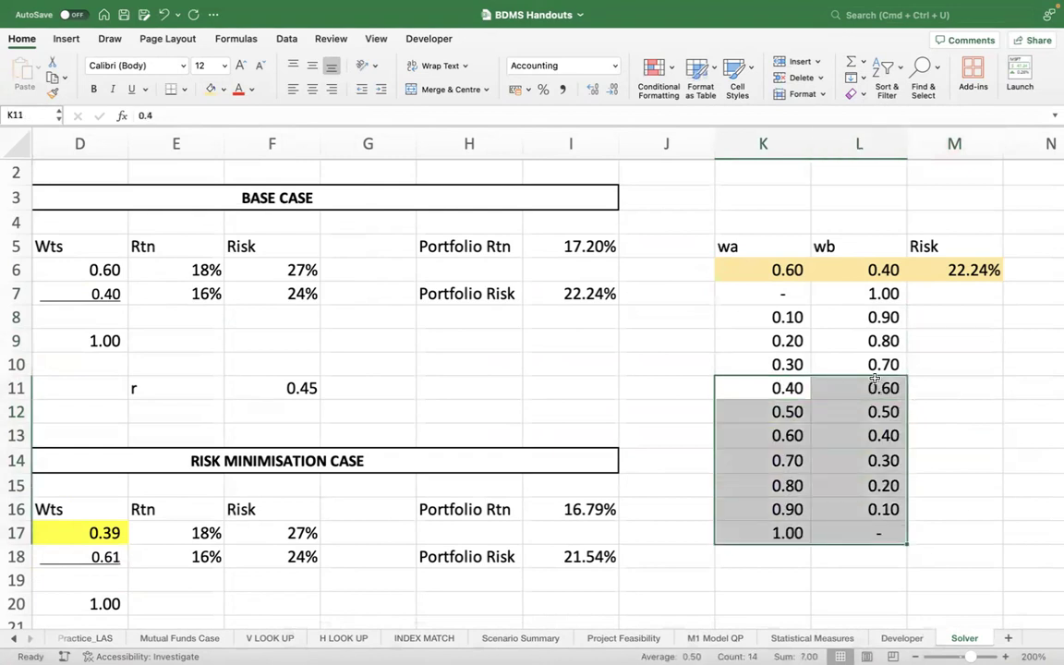
drag(873, 373, 878, 411)
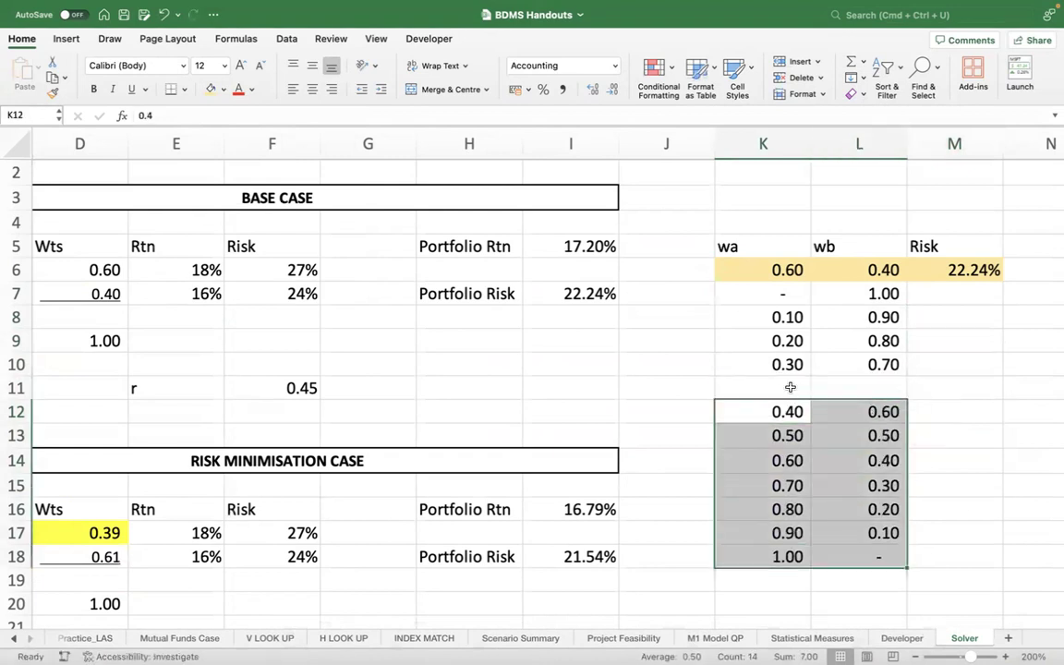
click(786, 386)
Copy the optimised weight of asset A from D17 into K11 as values with number formatting.
click(86, 533)
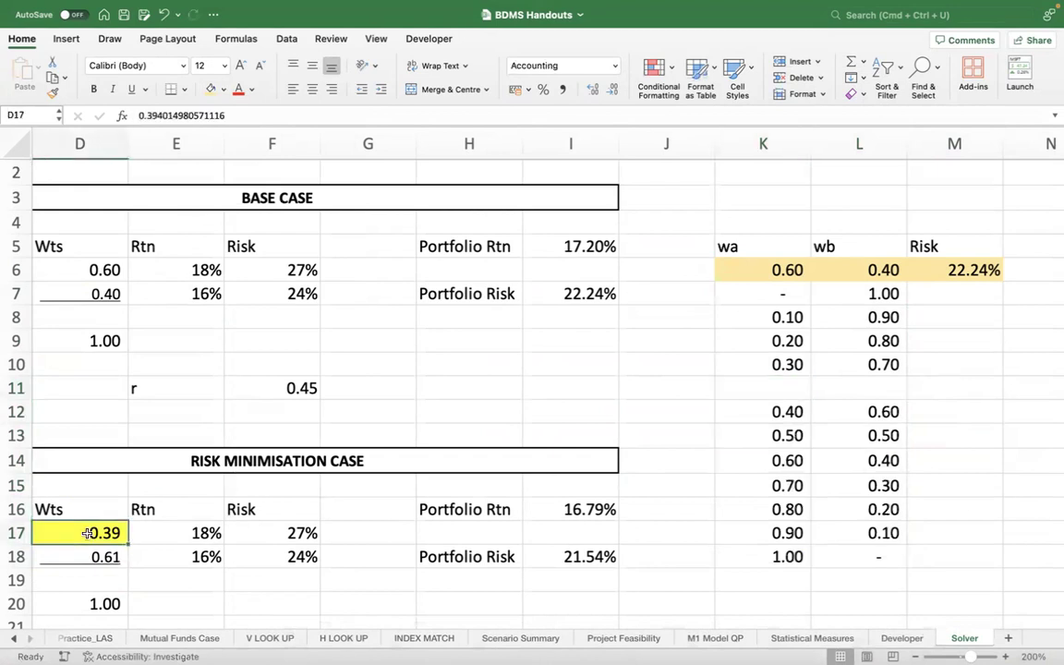
key(super+c)
click(784, 382)
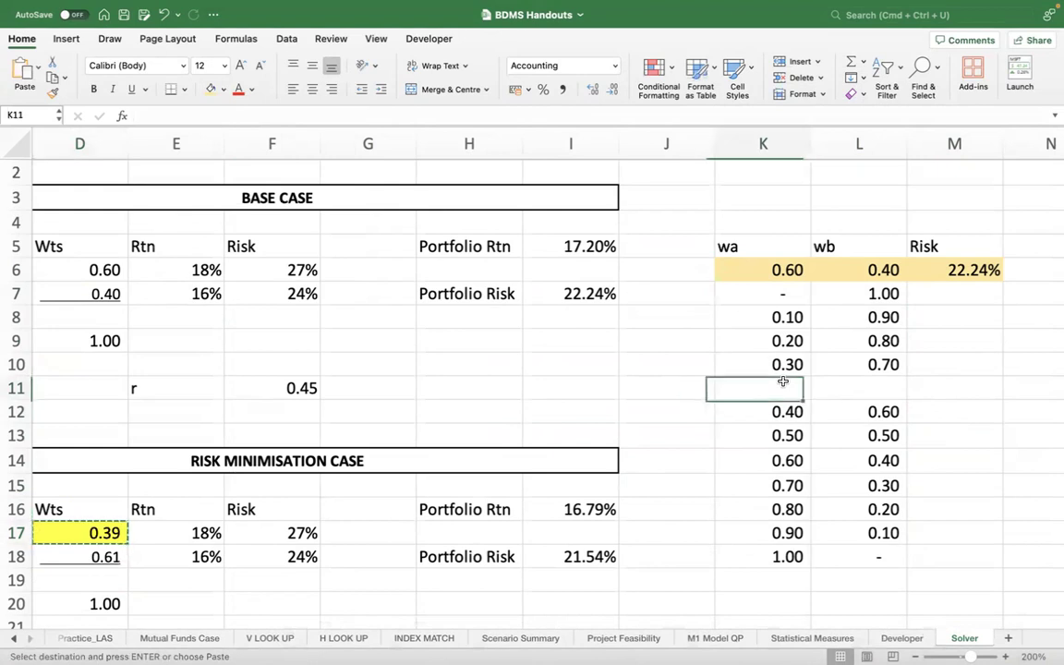
right_click(783, 382)
mouse_move(818, 250)
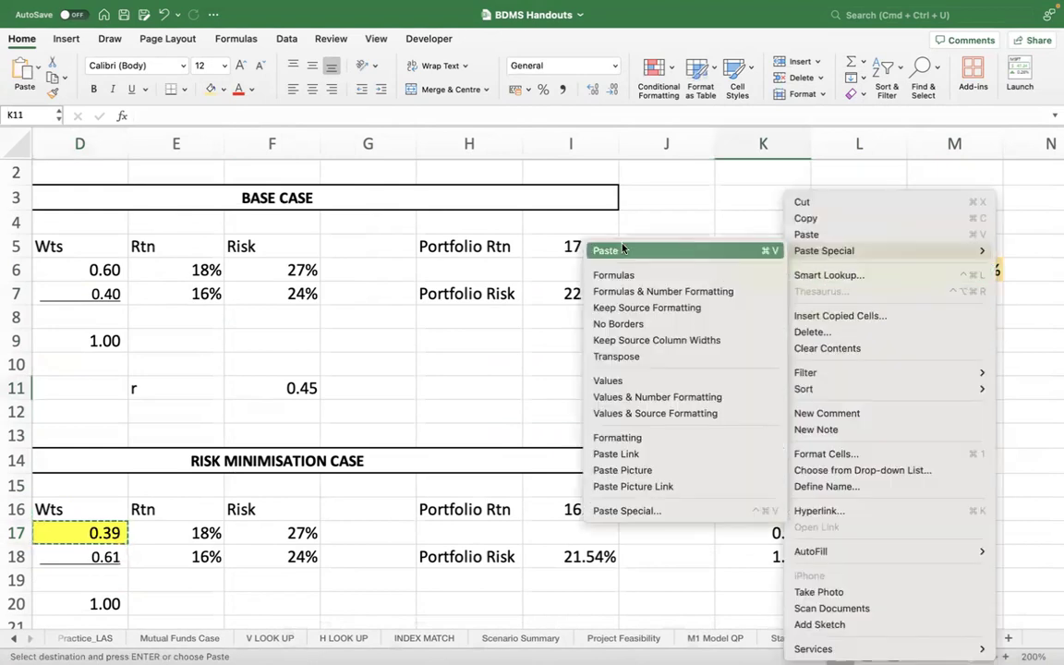
click(636, 397)
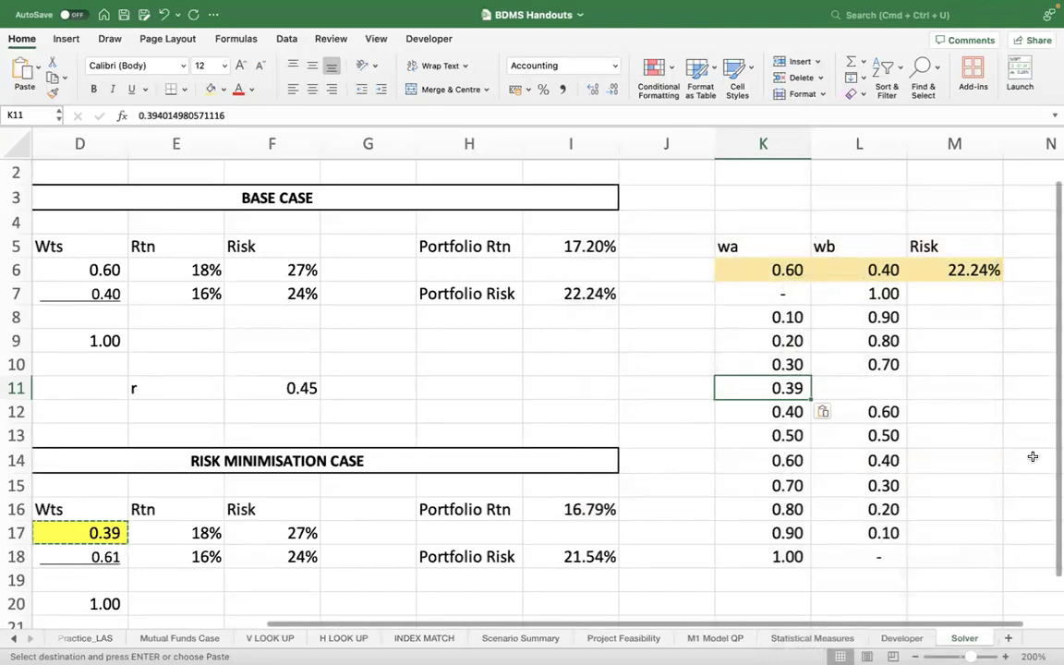
Calculate the matching wb weight in L11 with the formula =1-K11.
click(879, 388)
text(=1-K11)
key(Return)
Create a one-variable data table over K6:M18 with D6 as the column input cell to compute the risk for each weight.
key(Left)
key(Up)
key(Up)
key(Up)
key(Up)
key(Up)
key(Up)
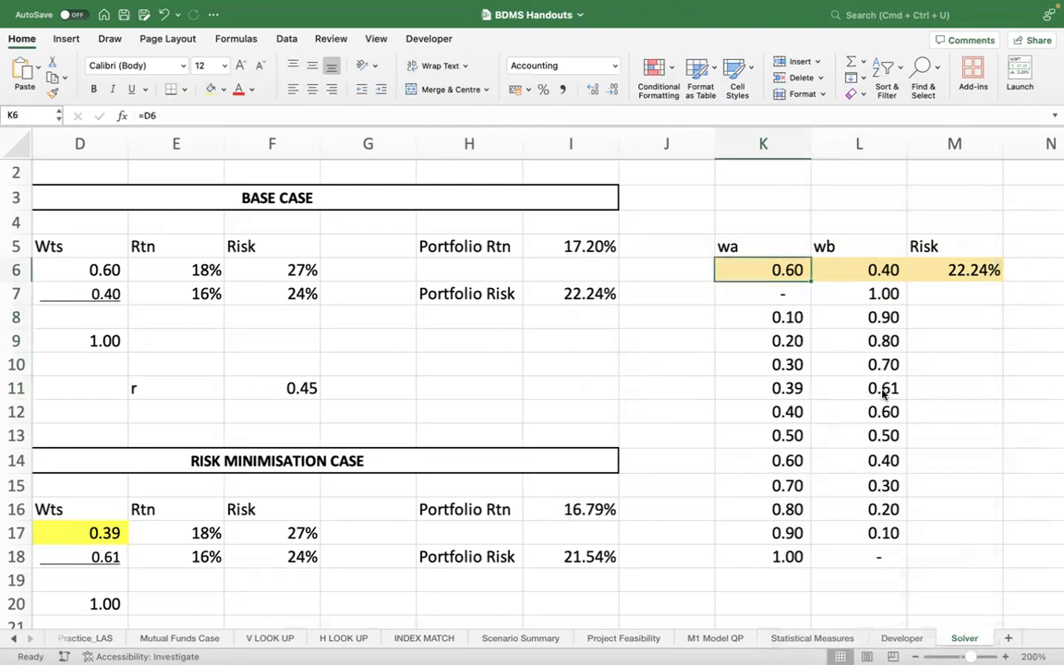
key(shift+Right)
key(shift+Right)
key(super+shift+Down)
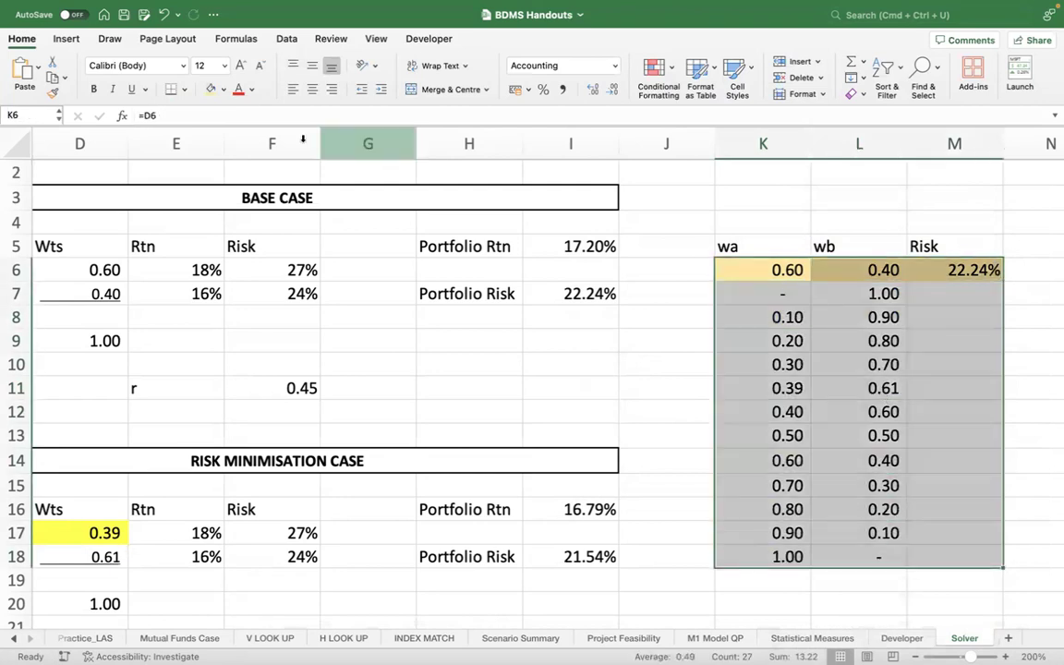
click(274, 36)
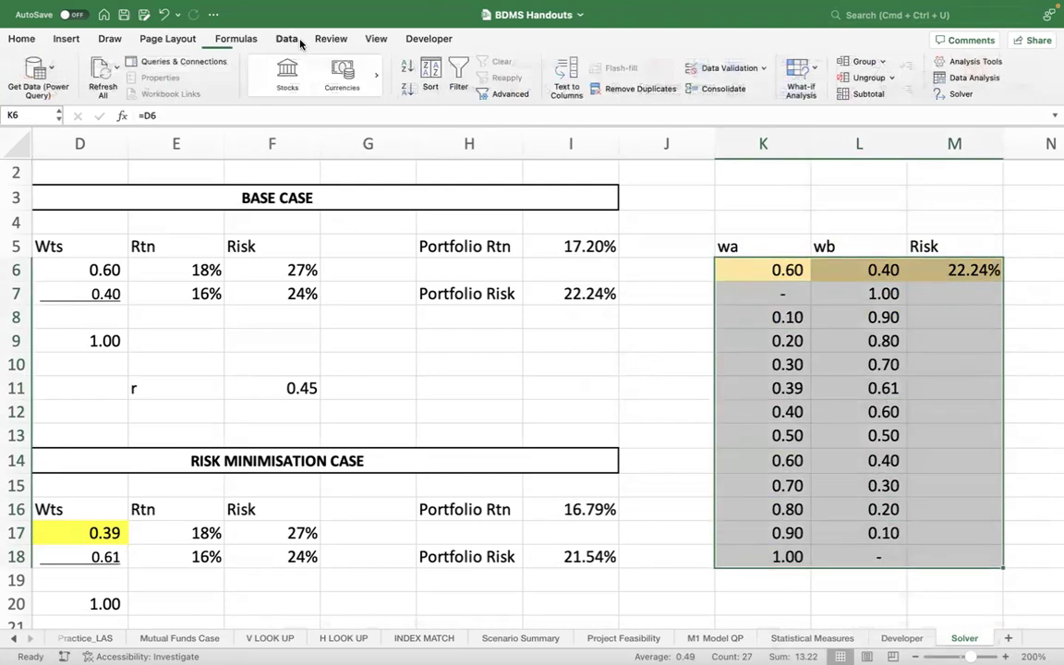
click(802, 79)
click(818, 123)
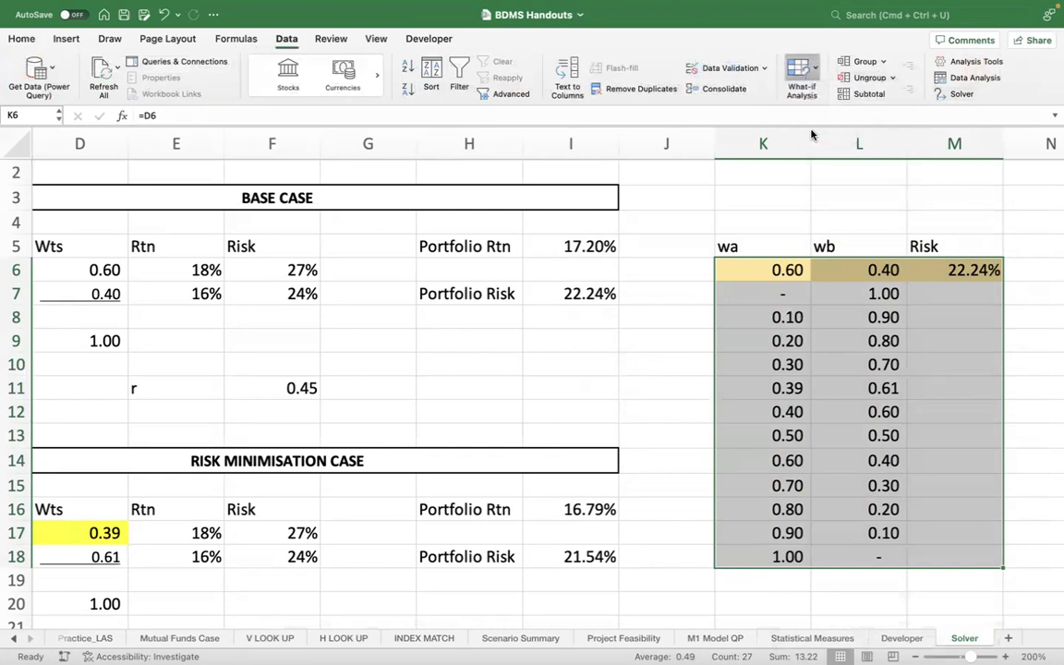
click(554, 204)
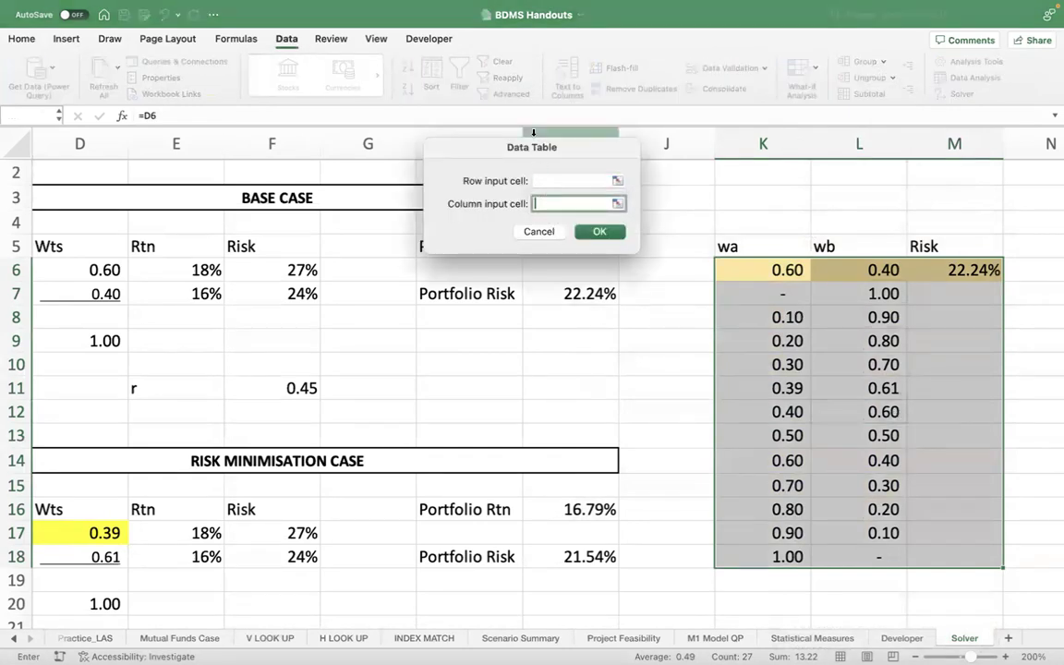
drag(624, 95, 701, 63)
scroll(367, 277, left, 3)
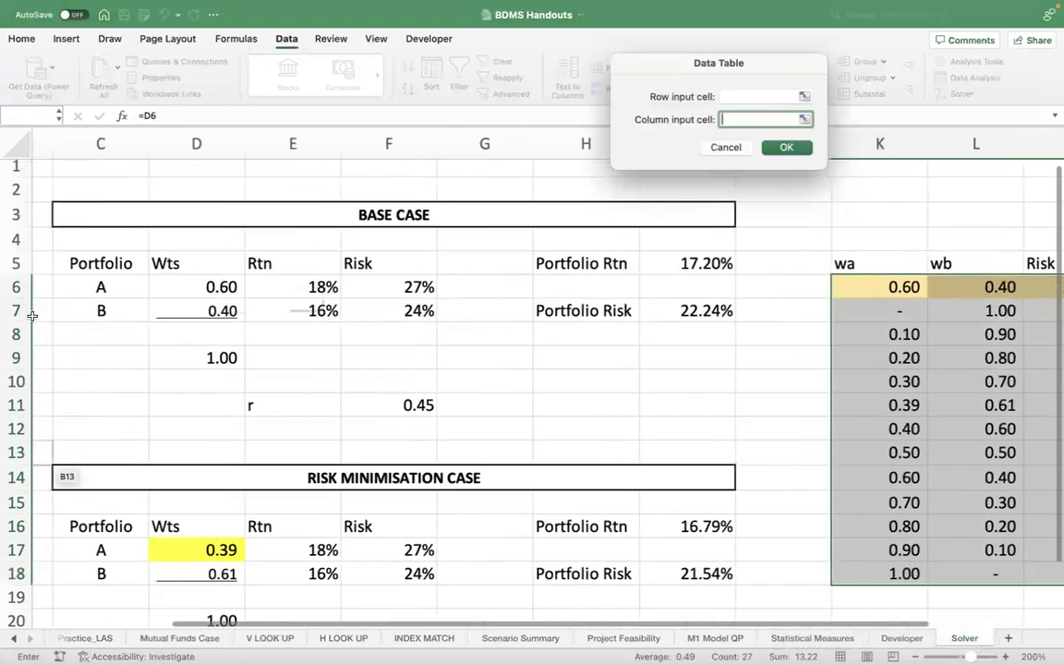
click(180, 292)
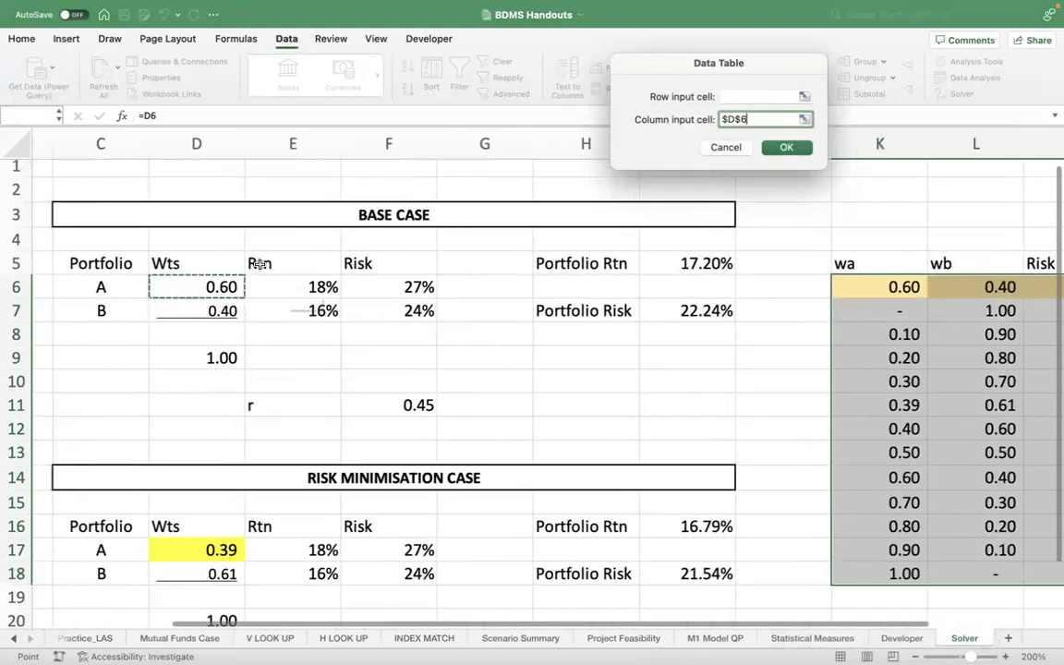
click(785, 147)
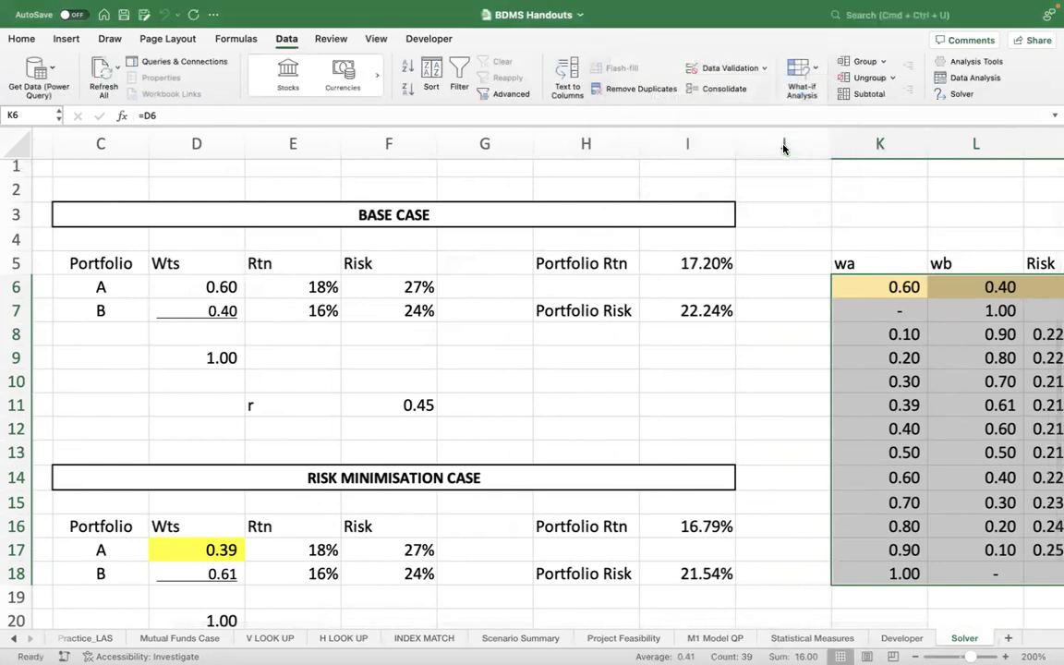
scroll(916, 291, right, 1)
scroll(915, 291, right, 2)
click(836, 286)
double_click(836, 287)
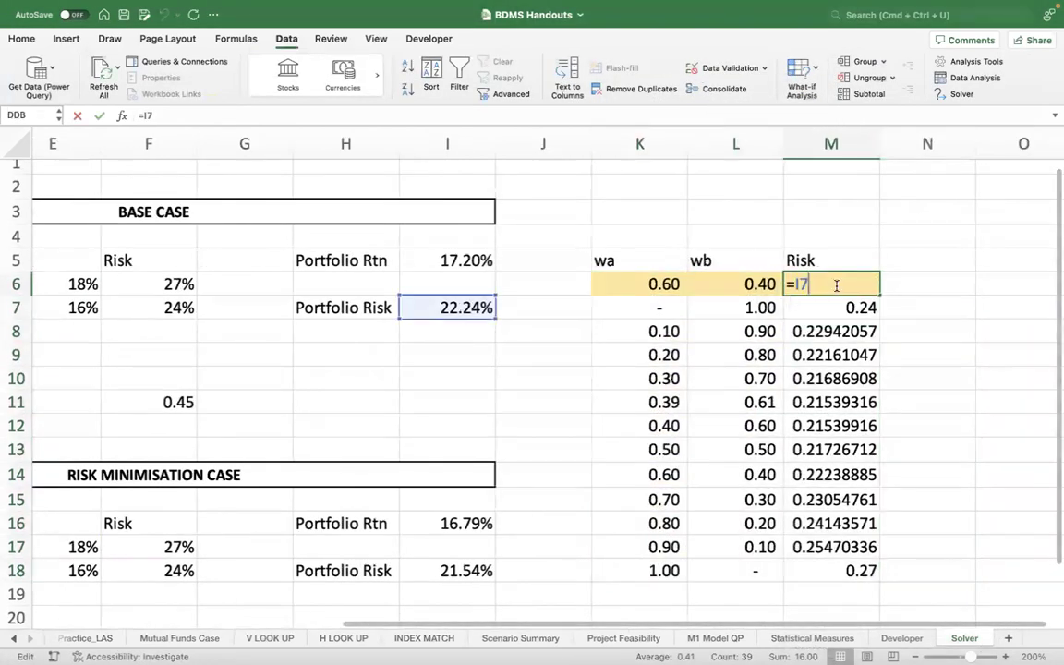
text(`)
key(Return)
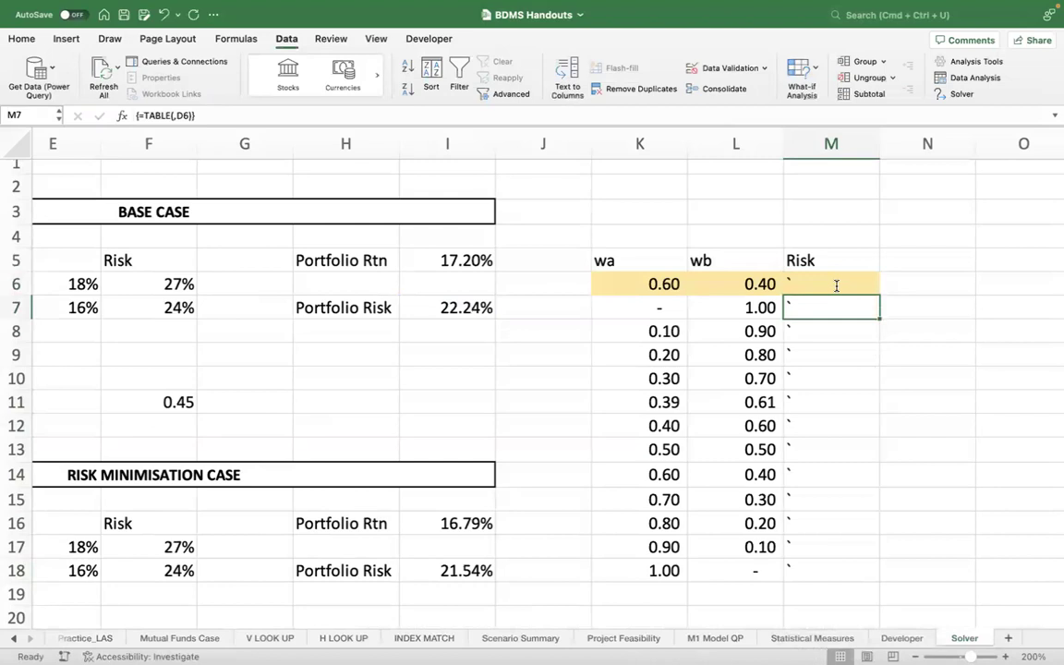
key(super+z)
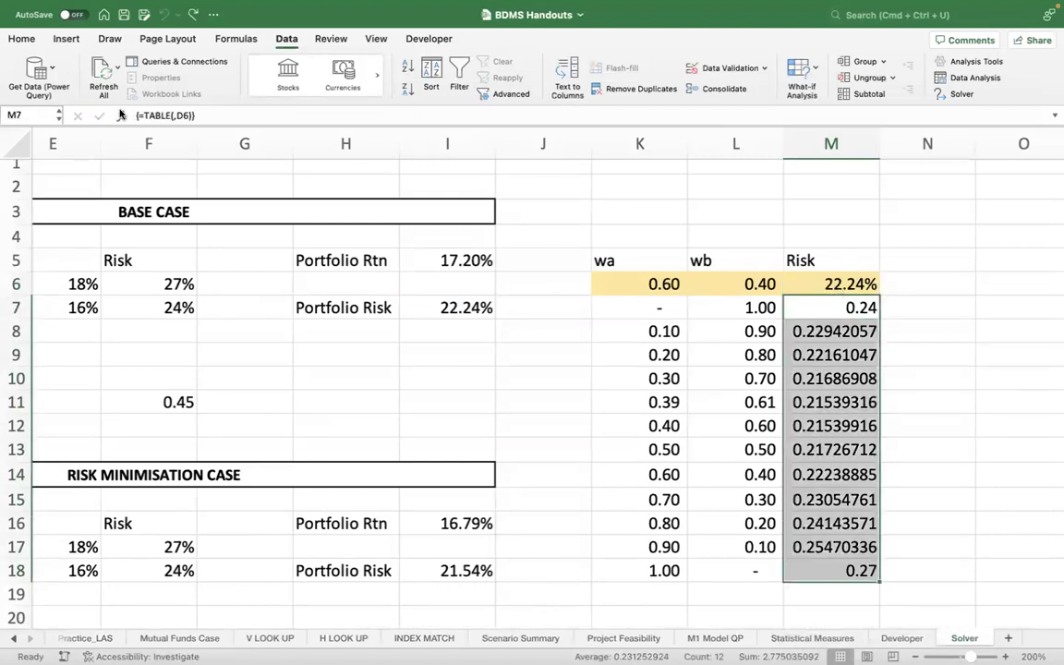
Format the calculated risks in M7:M18 as percentages with three decimal places.
click(21, 39)
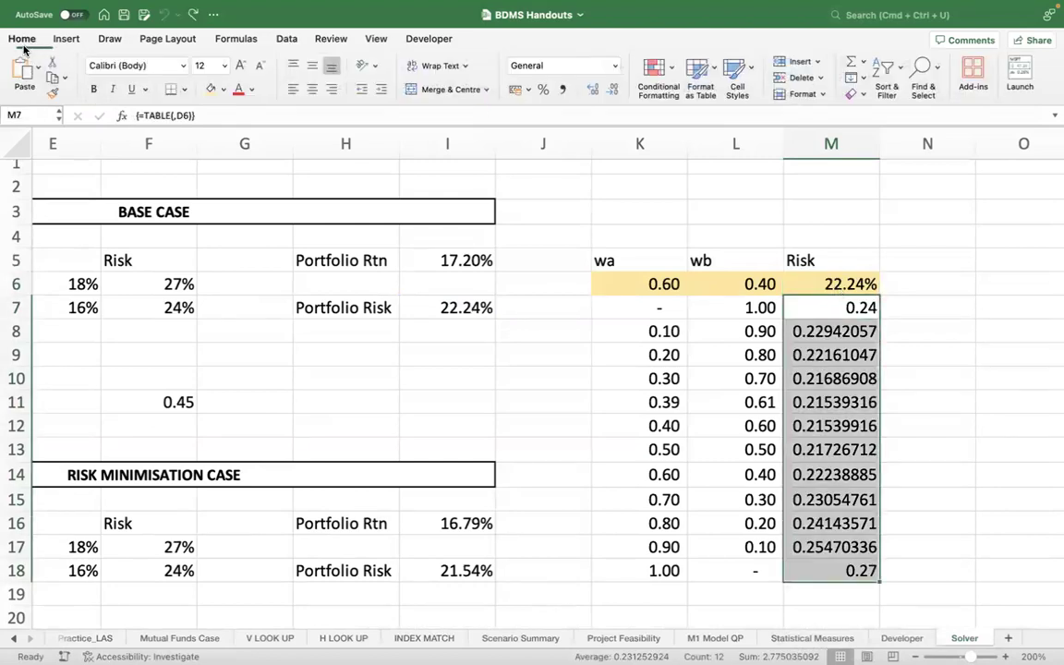
click(541, 90)
click(592, 90)
click(592, 90)
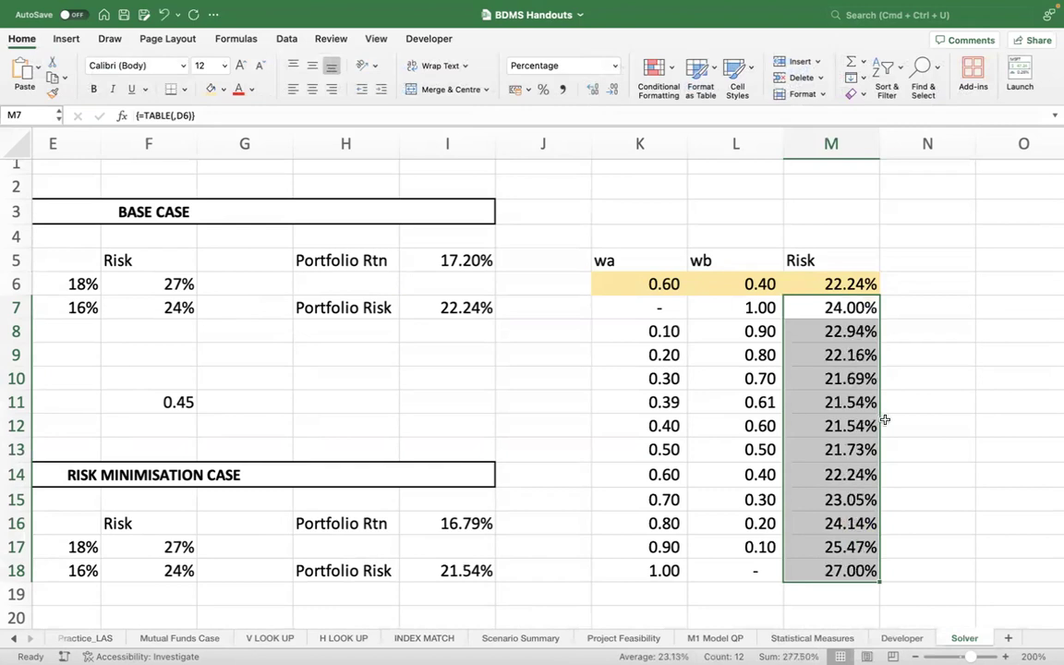
click(592, 90)
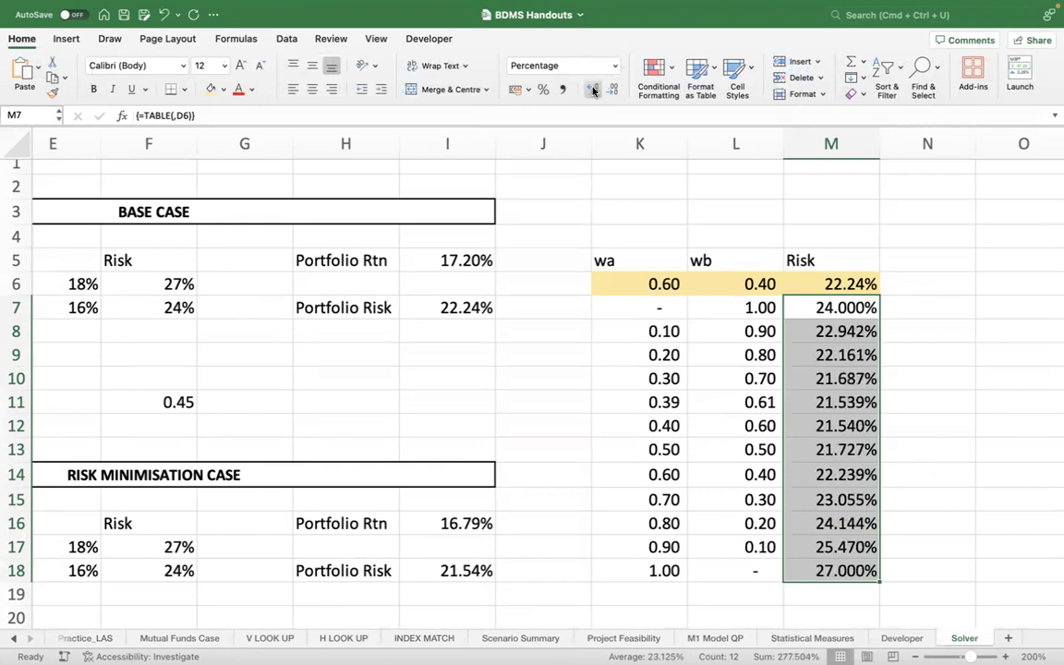
click(942, 454)
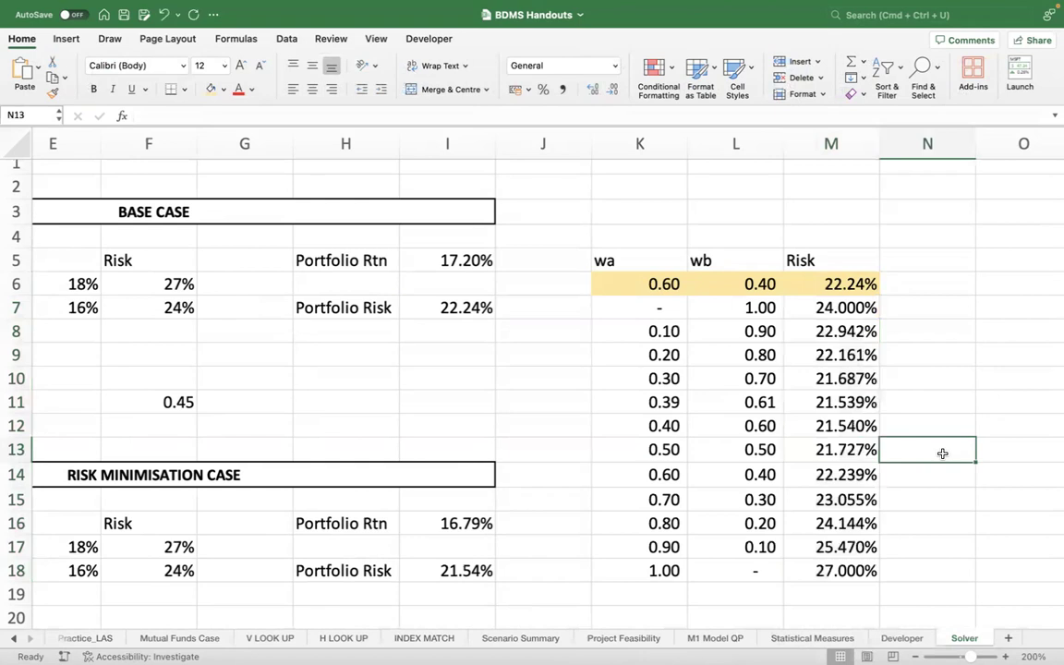
Highlight the optimised weight row K11:M11 with a light green fill.
key(Left)
key(Up)
key(Up)
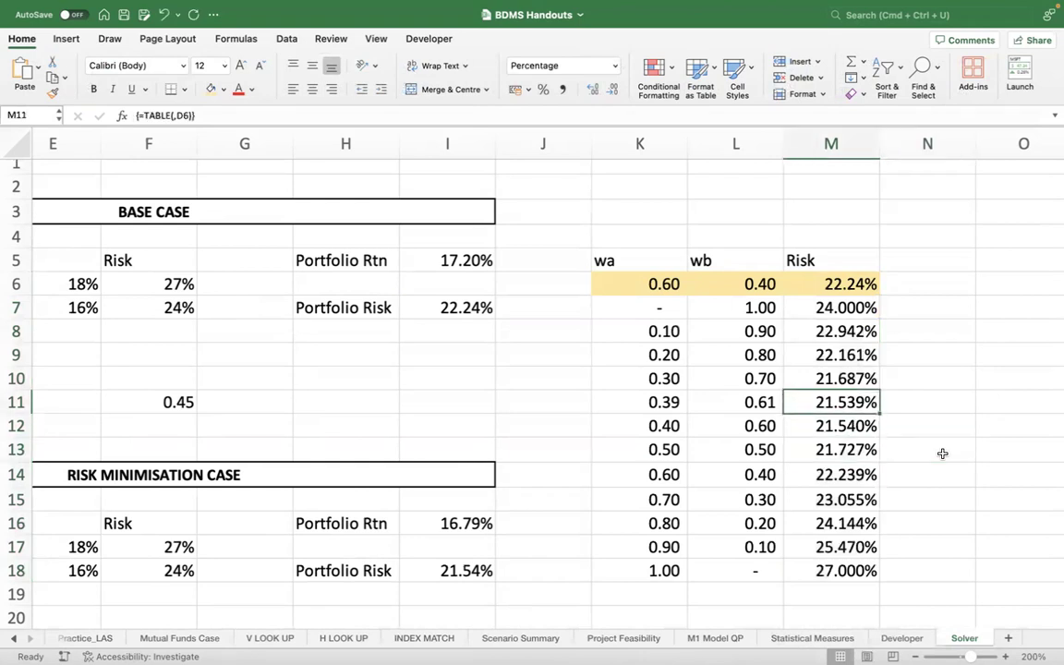
scroll(1016, 473, down, 2)
scroll(1016, 473, down, 1)
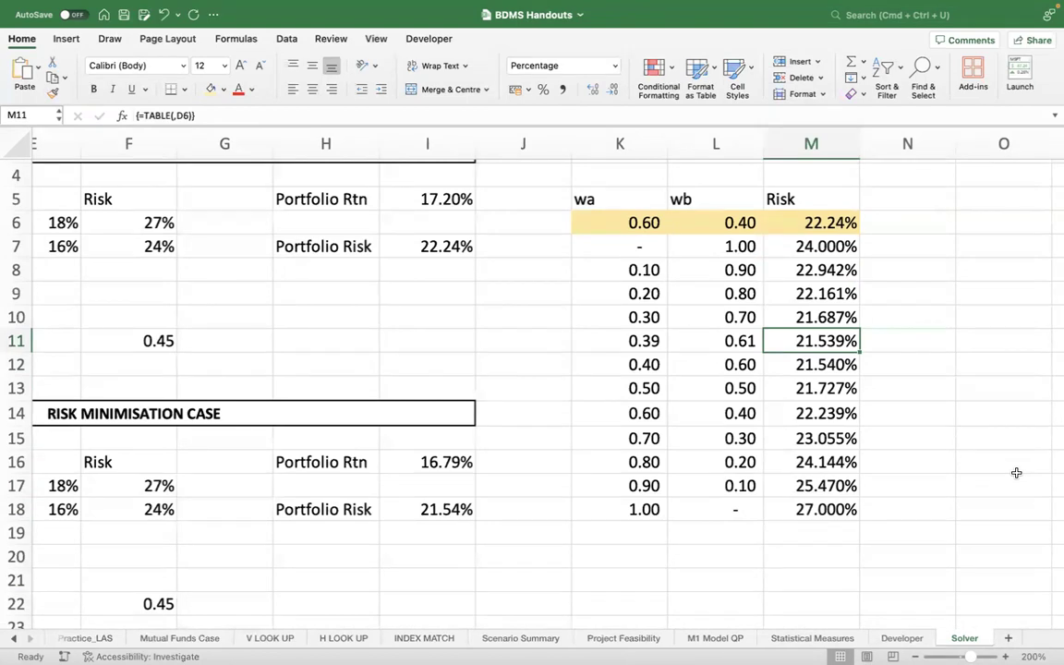
key(Left)
key(Left)
key(shift+Right)
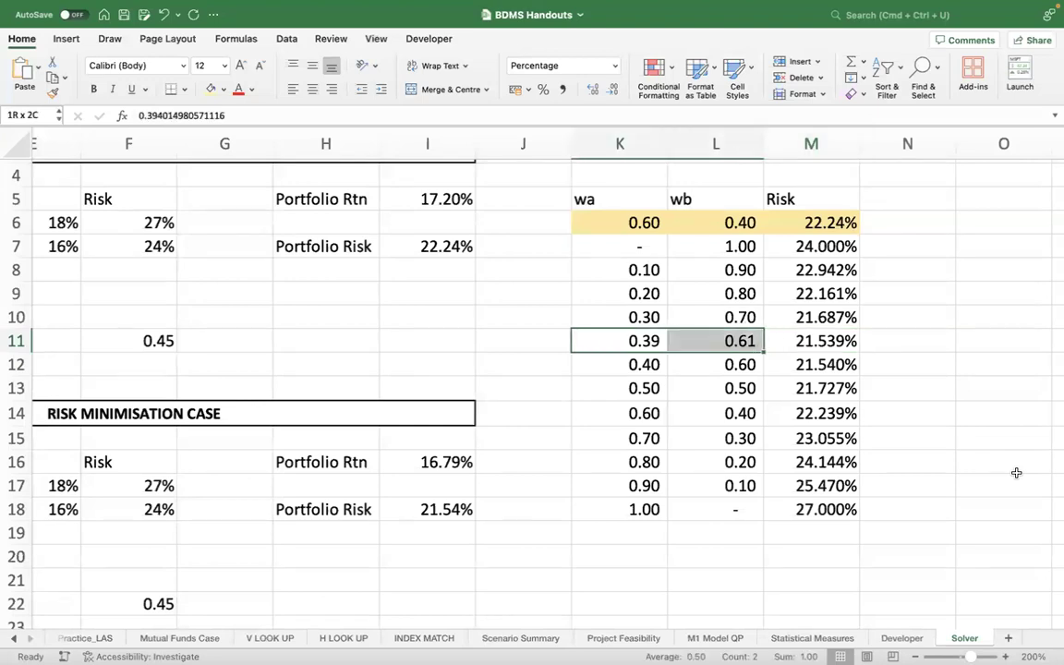
key(shift+Right)
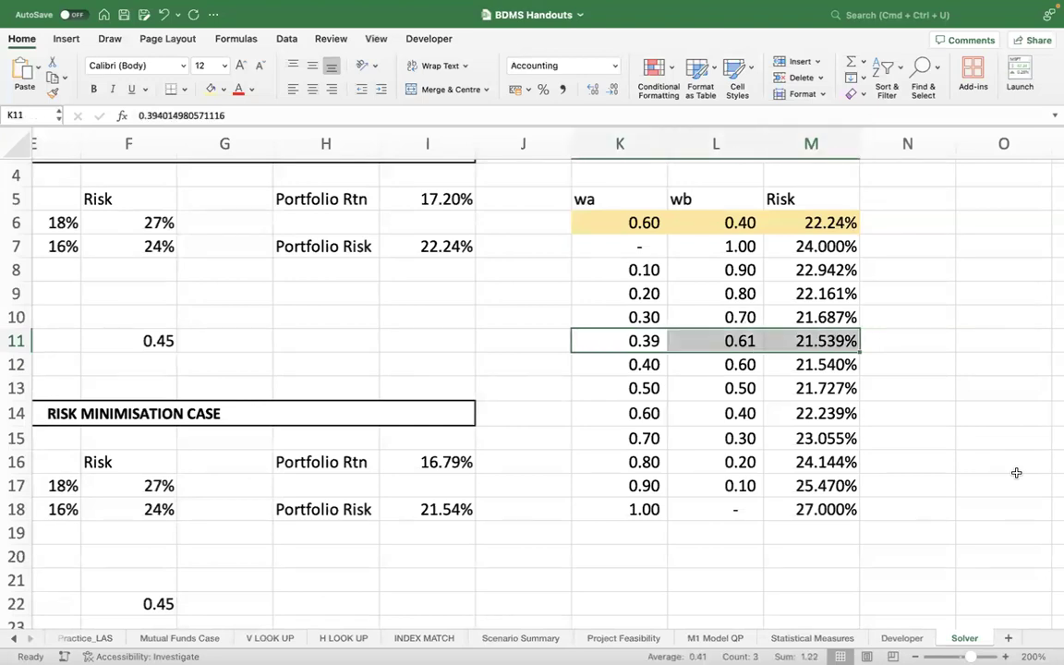
click(223, 89)
click(335, 178)
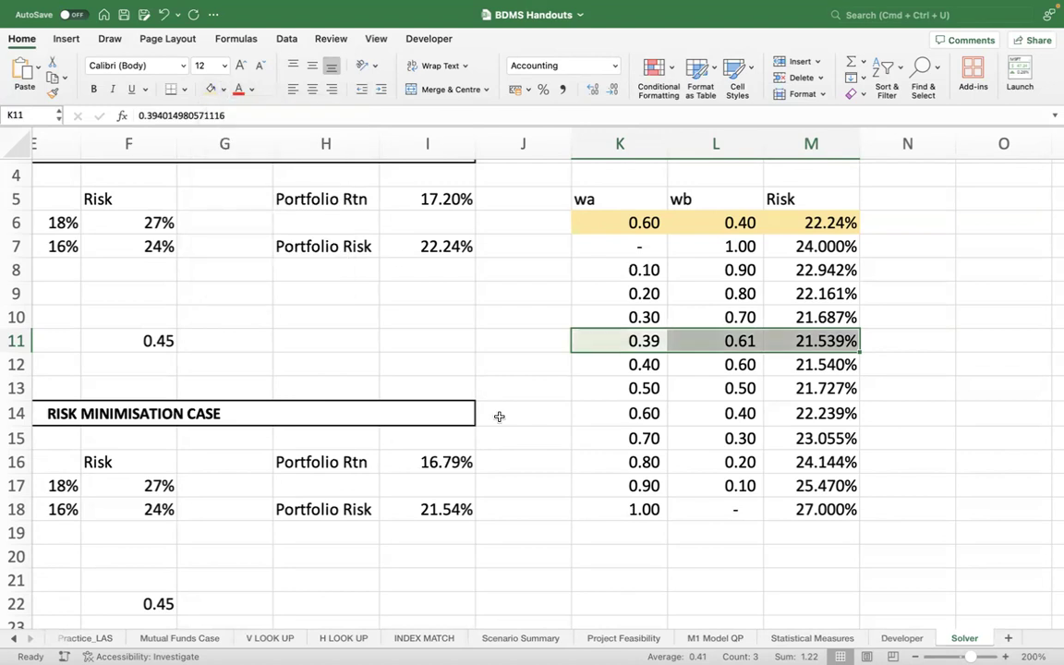
click(482, 340)
Draw a straight arrow from the highlighted table row at K11 to the optimised weight of asset A in D17.
click(64, 38)
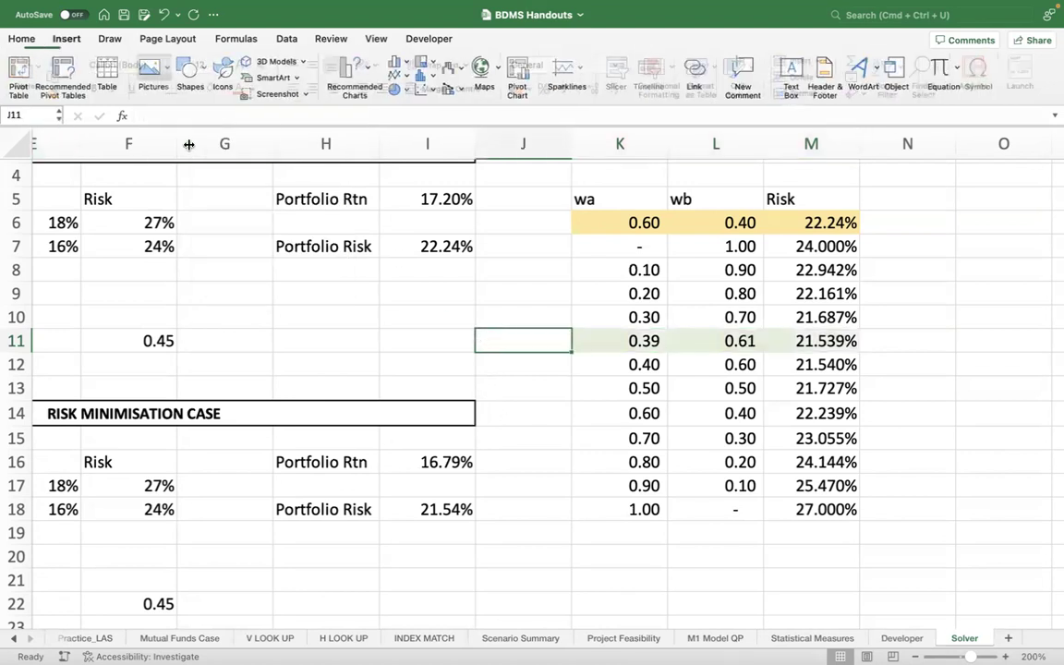
click(200, 72)
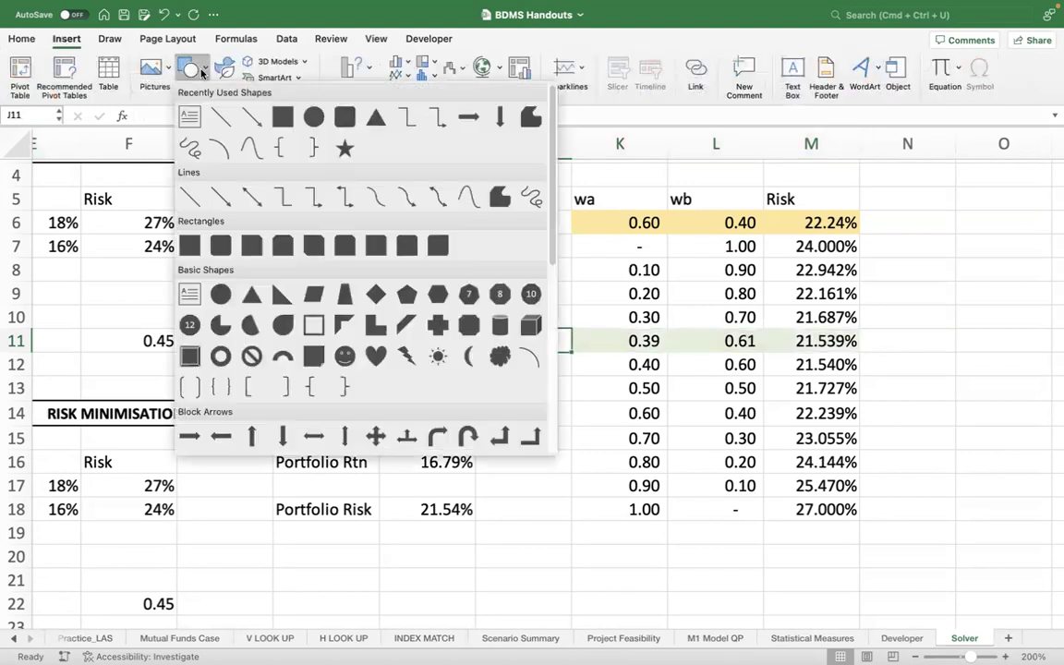
click(206, 198)
mouse_move(583, 345)
mouse_down()
mouse_move(688, 450)
mouse_move(333, 428)
mouse_move(208, 473)
mouse_move(81, 493)
mouse_up()
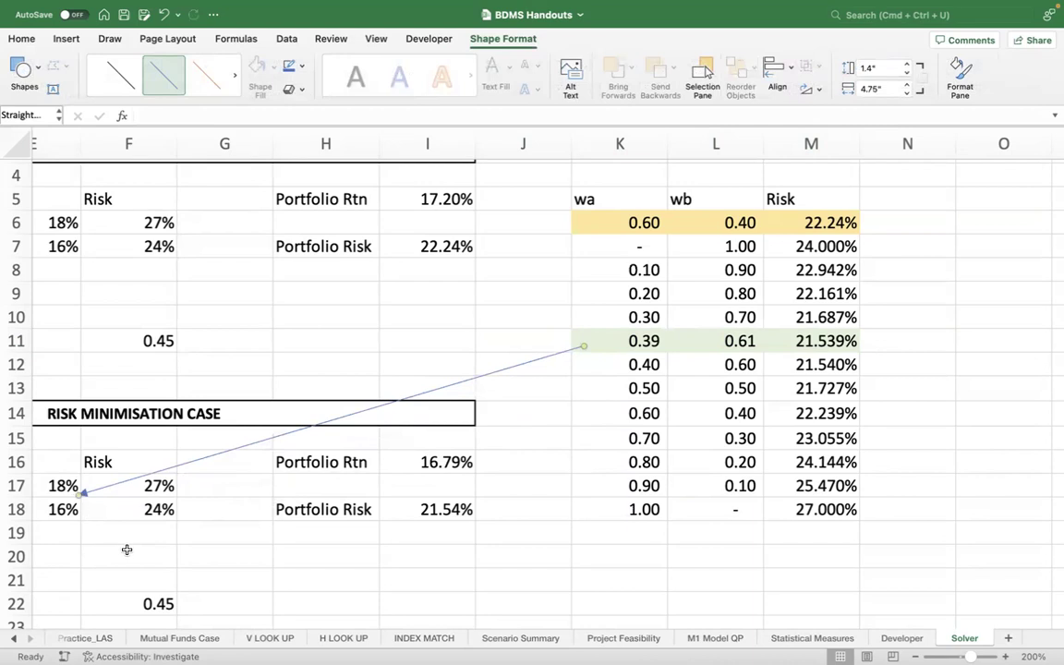
scroll(126, 549, left, 5)
drag(363, 478, 235, 455)
click(681, 580)
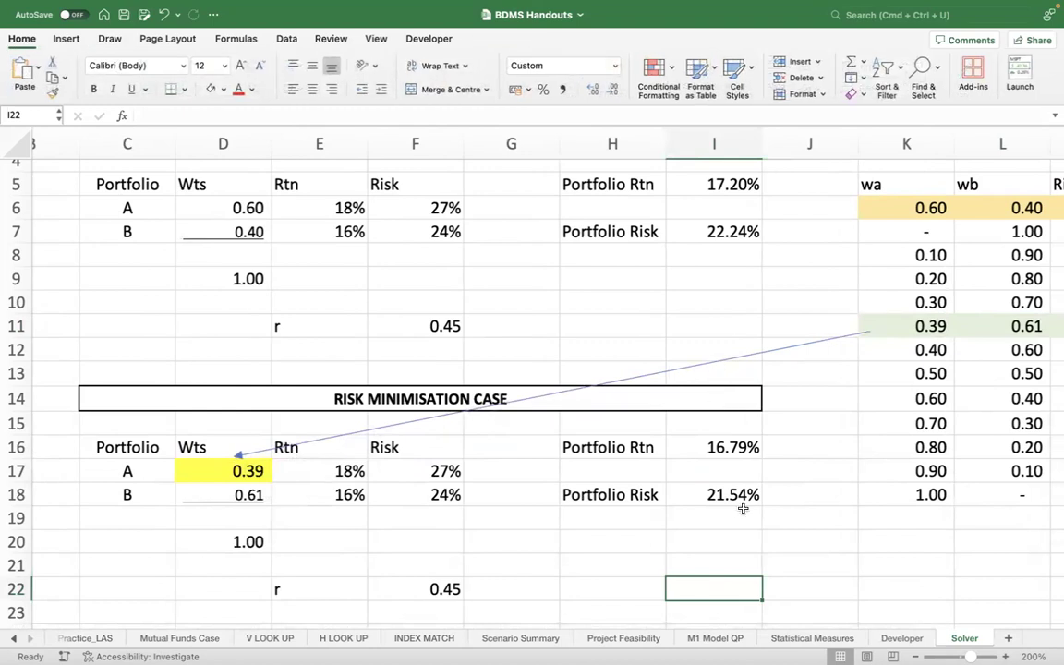
Colour the minimised portfolio risk in I18 red and show the return and risk in I16:I18 with three decimal places.
click(719, 492)
click(236, 89)
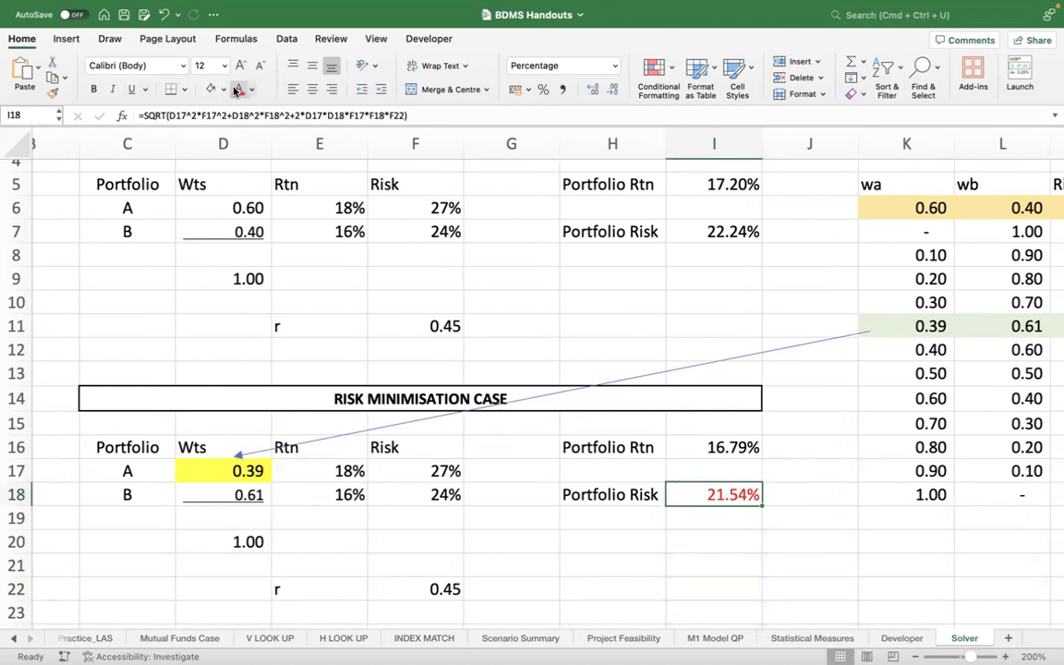
key(Right)
key(Left)
key(Up)
key(Up)
key(shift+Down)
key(shift+Down)
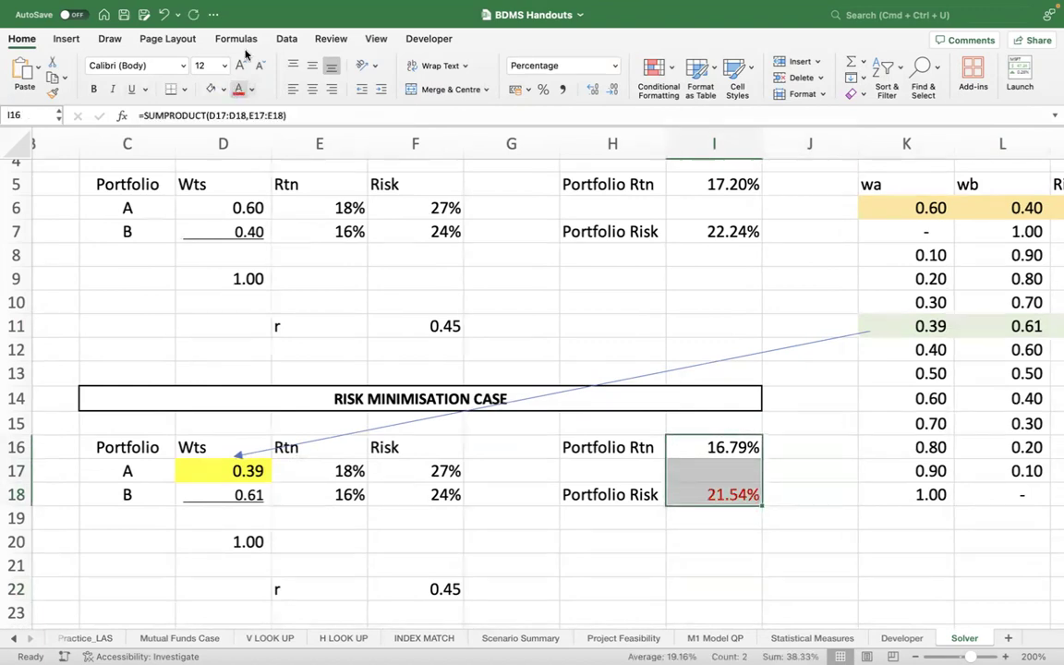
click(594, 96)
click(798, 440)
Compare the table's risk in M11 with the portfolio risk of the risk minimisation case.
key(Right)
key(Right)
key(Right)
key(Up)
key(Up)
key(Up)
key(Up)
key(Up)
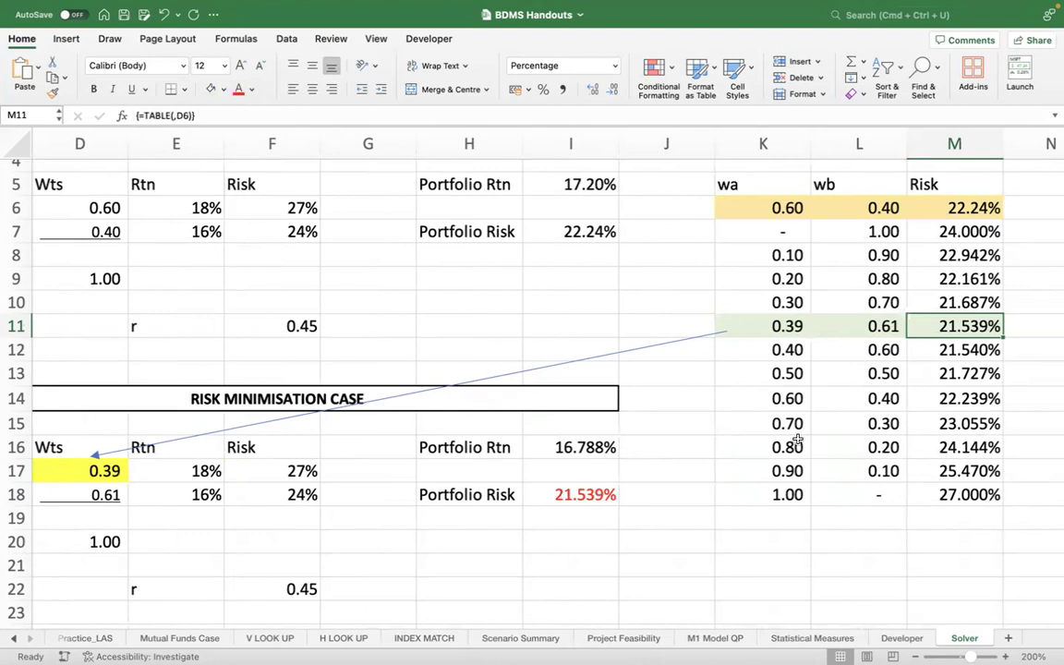
Make the table headings wa, wb and Risk in K5:M5 bold.
key(Left)
key(Up)
key(Up)
key(Up)
key(Up)
key(Up)
key(Up)
key(Left)
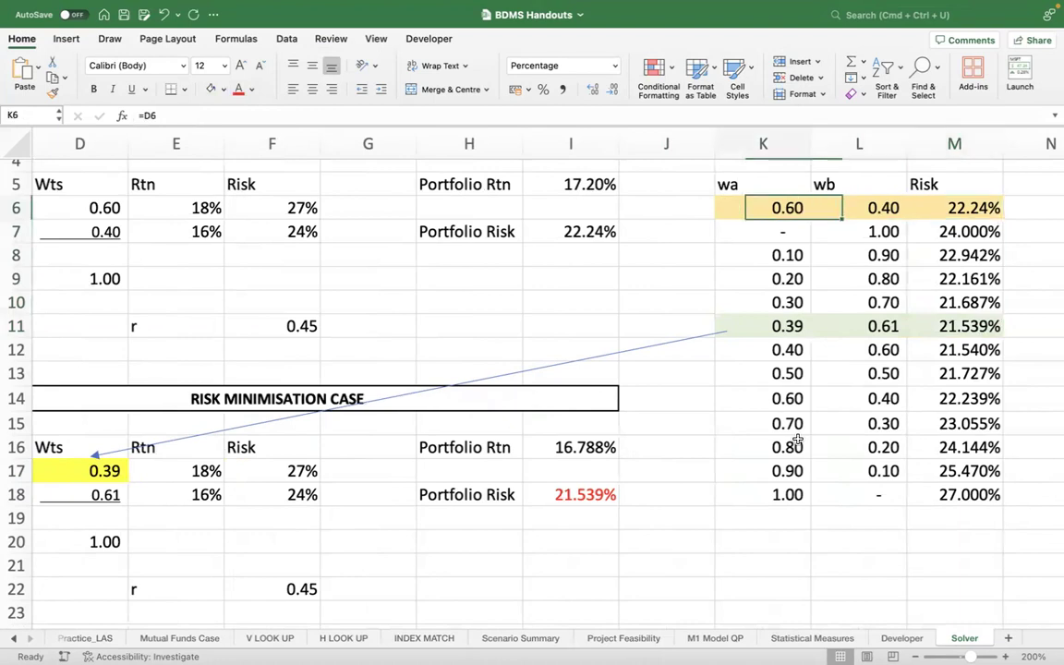
key(shift+Right)
key(shift+Right)
key(super+b)
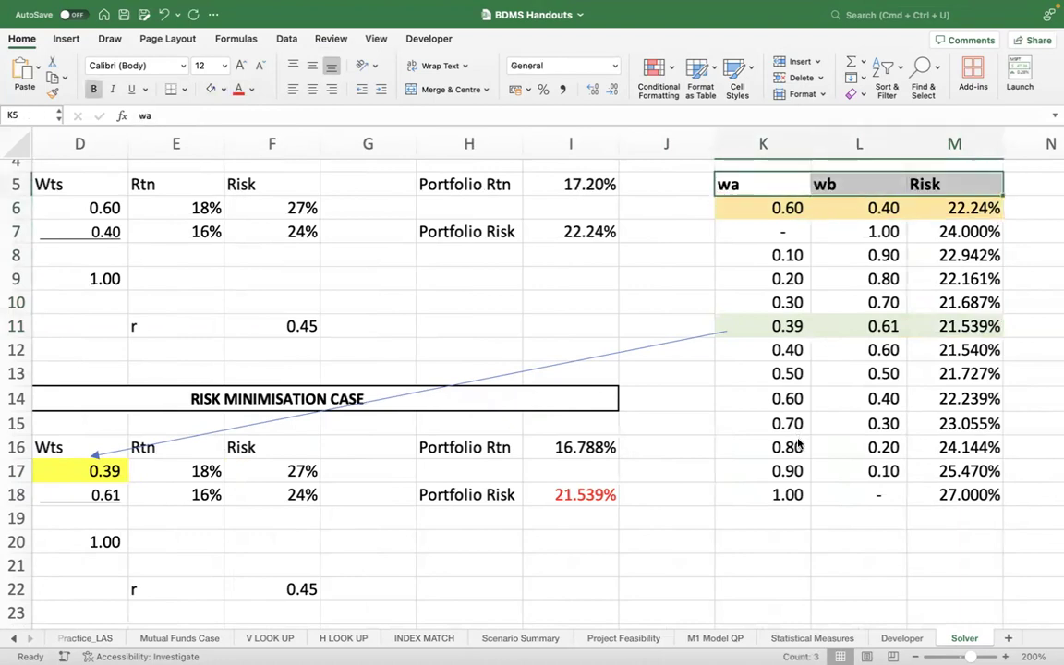
Add outside borders around the weights and risk table K5:M18 and centre its contents.
key(super+shift+Down)
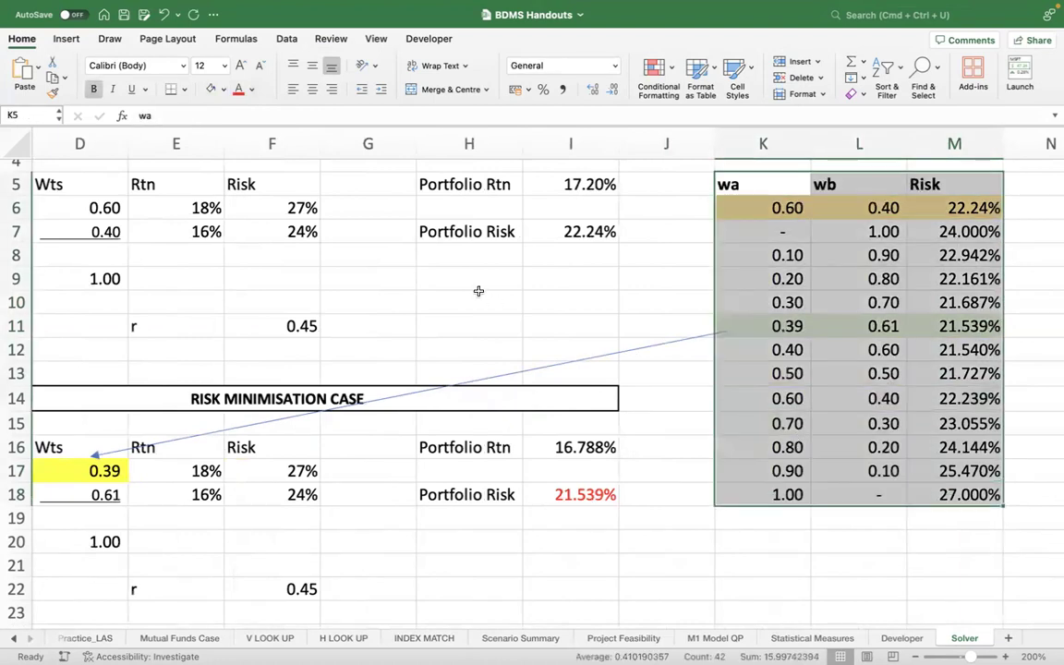
click(184, 90)
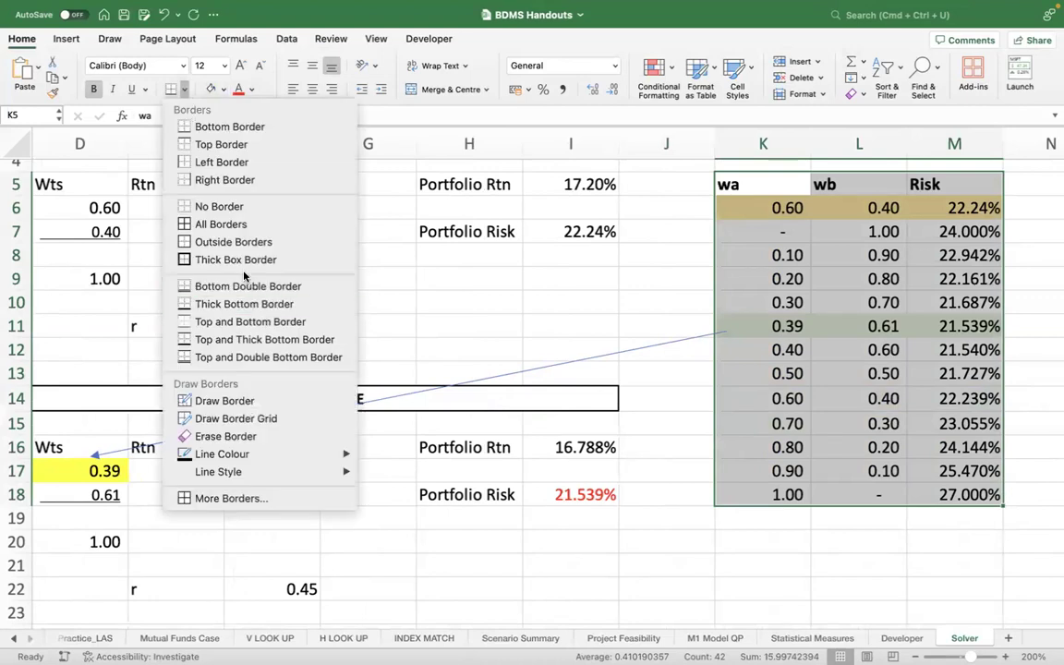
click(221, 246)
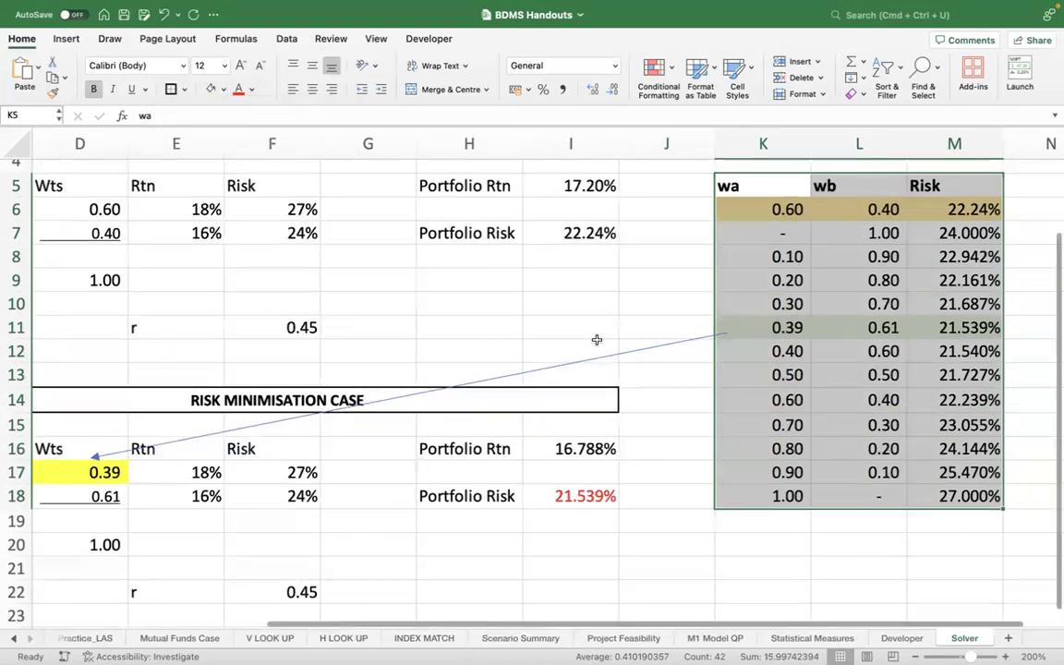
click(312, 90)
click(816, 595)
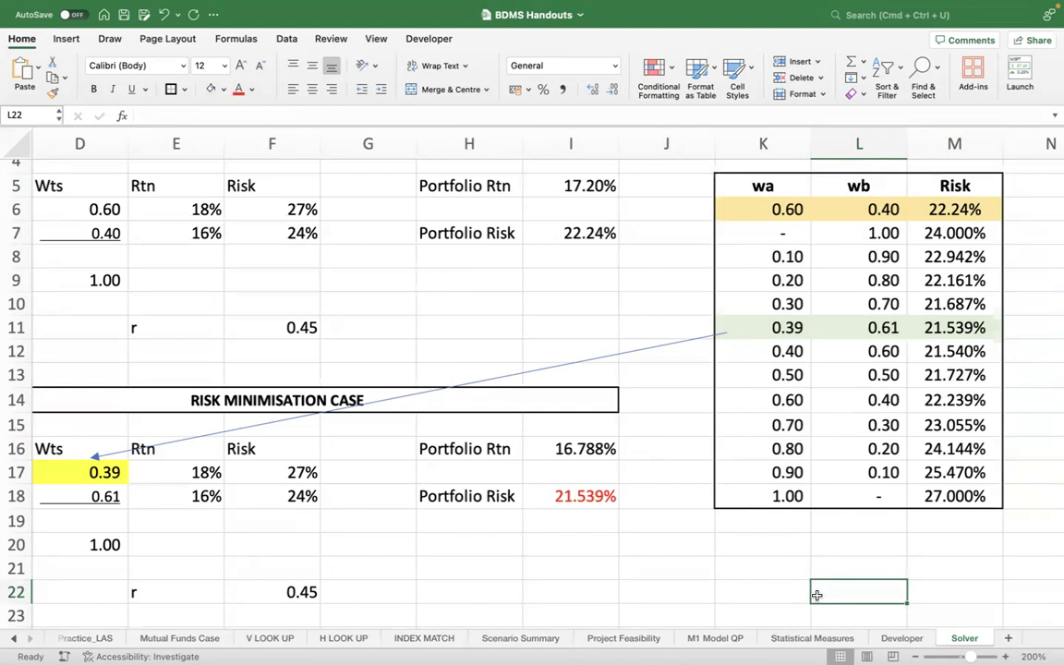
Copy the base case block from C3 to I11 and paste it below the risk minimisation case, starting at C25.
scroll(520, 385, left, 3)
scroll(520, 385, up, 3)
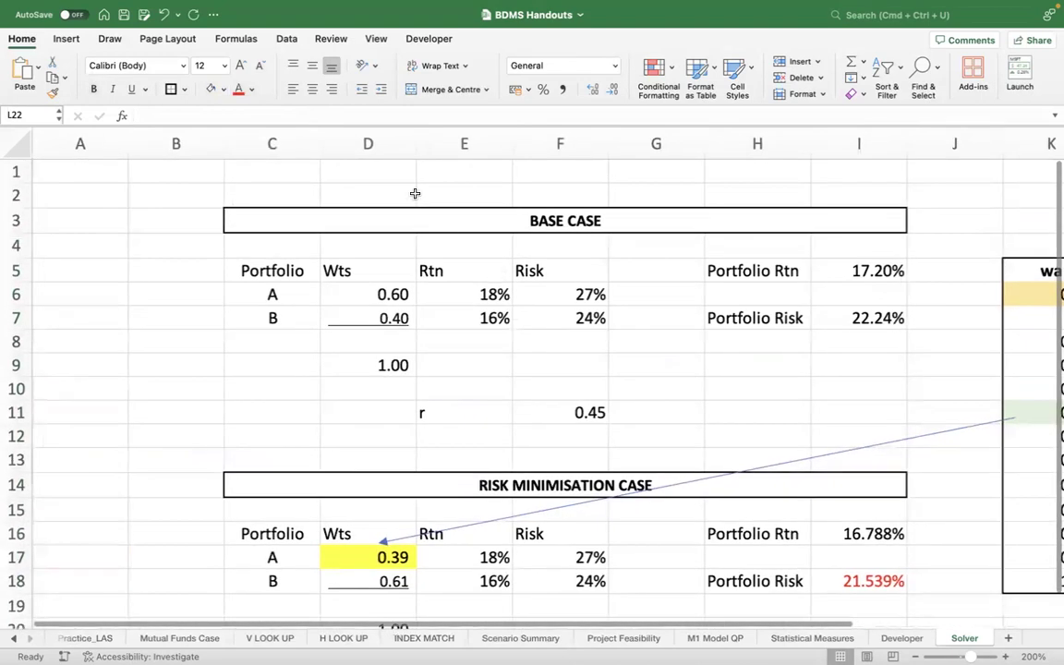
drag(396, 203, 396, 403)
key(super+c)
scroll(396, 403, down, 5)
scroll(382, 441, up, 2)
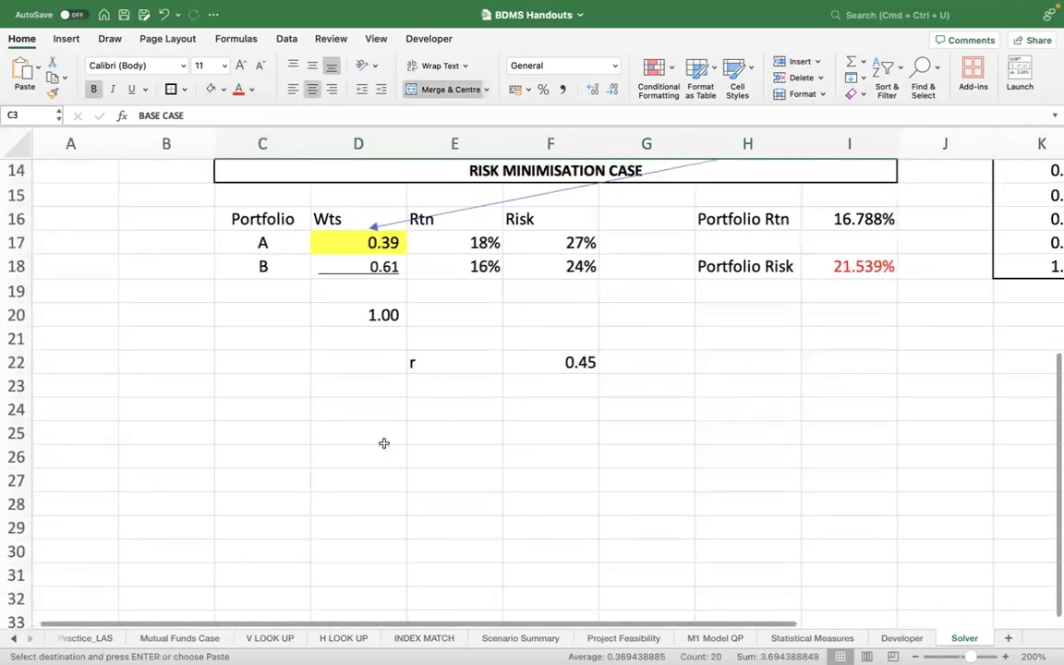
click(383, 443)
click(262, 487)
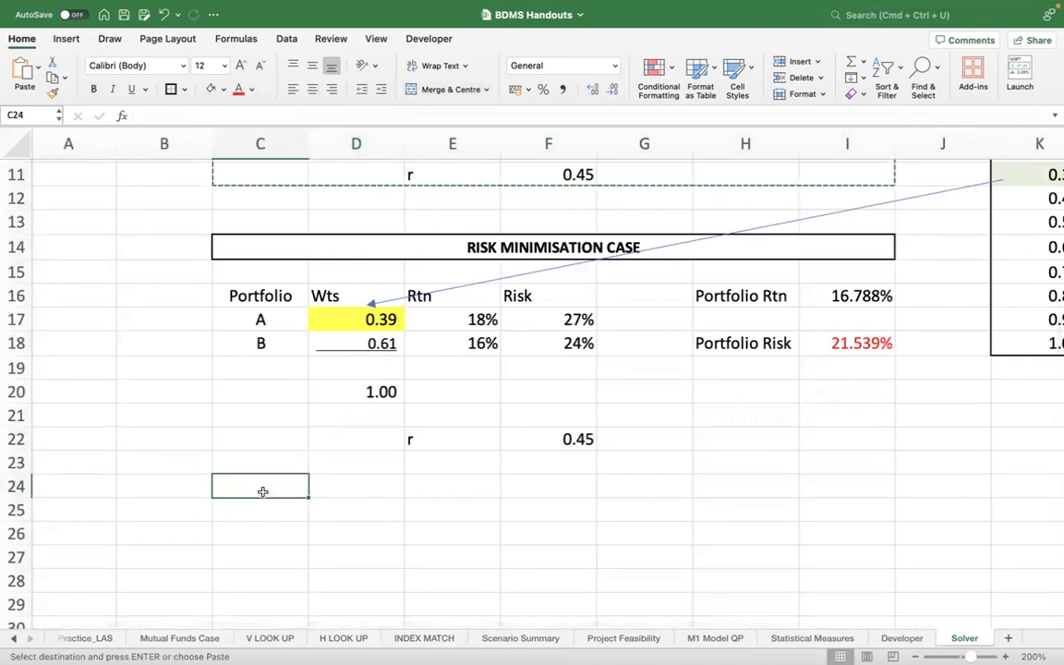
click(262, 511)
key(super+v)
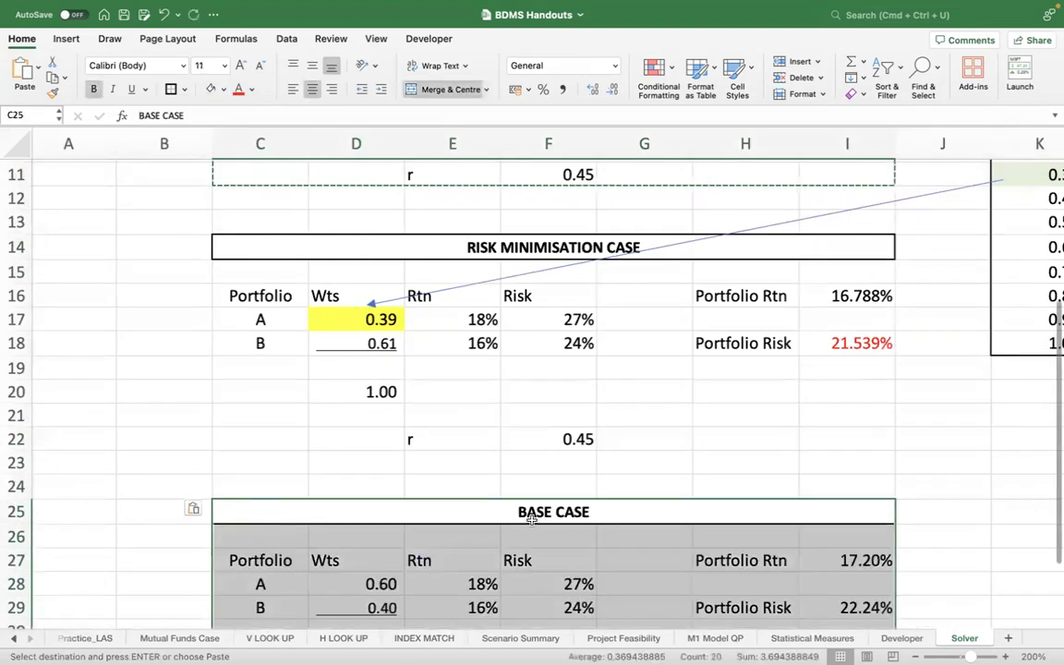
Retitle the pasted block in C25 as ZERO RISK CASE.
text(Z)
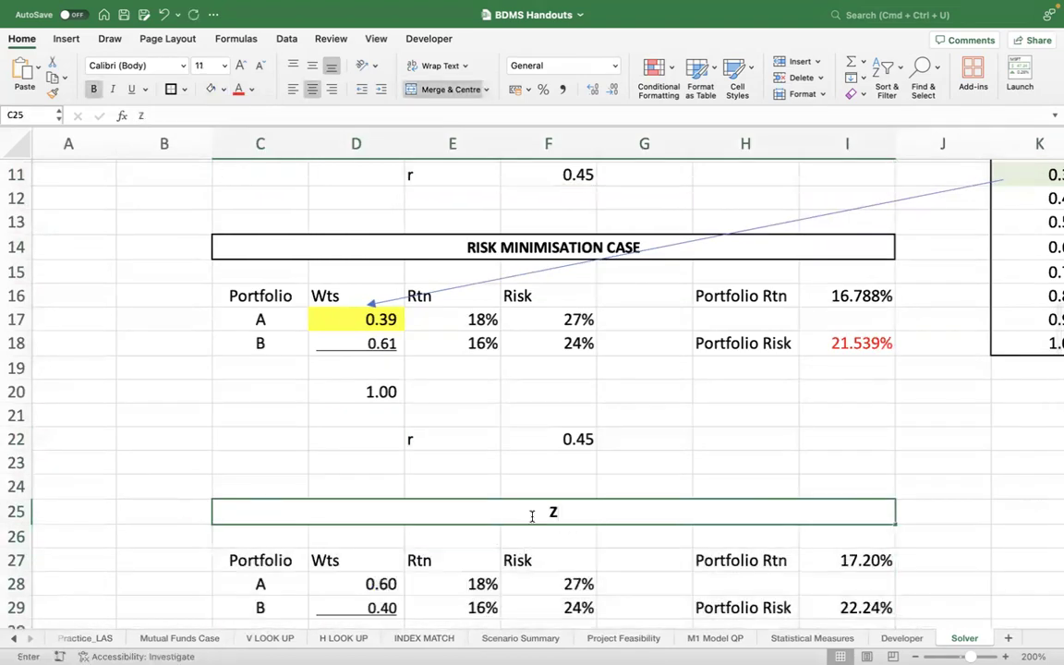
text(ERO R)
text(ISK CASE)
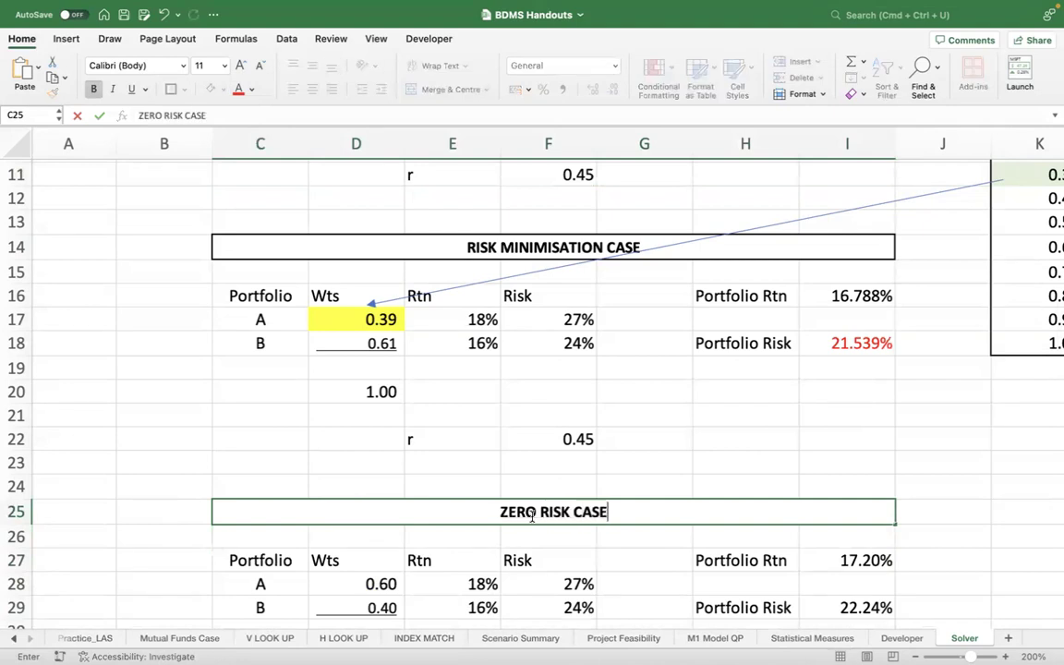
key(Return)
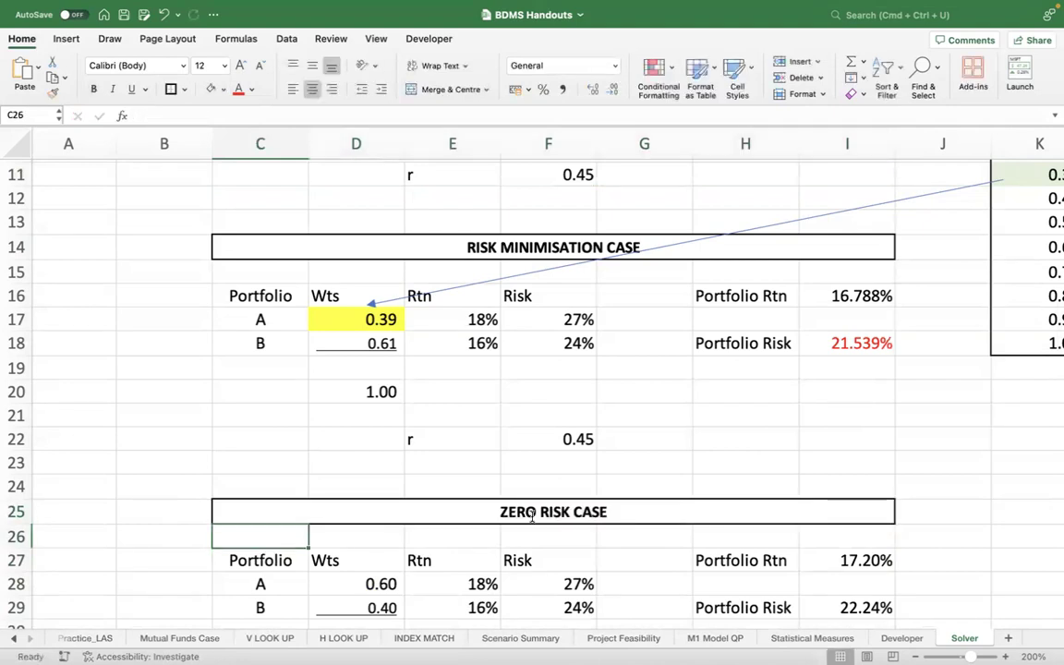
Try a correlation r of -1 in F33 of the zero risk case and undo the entry.
scroll(668, 561, down, 5)
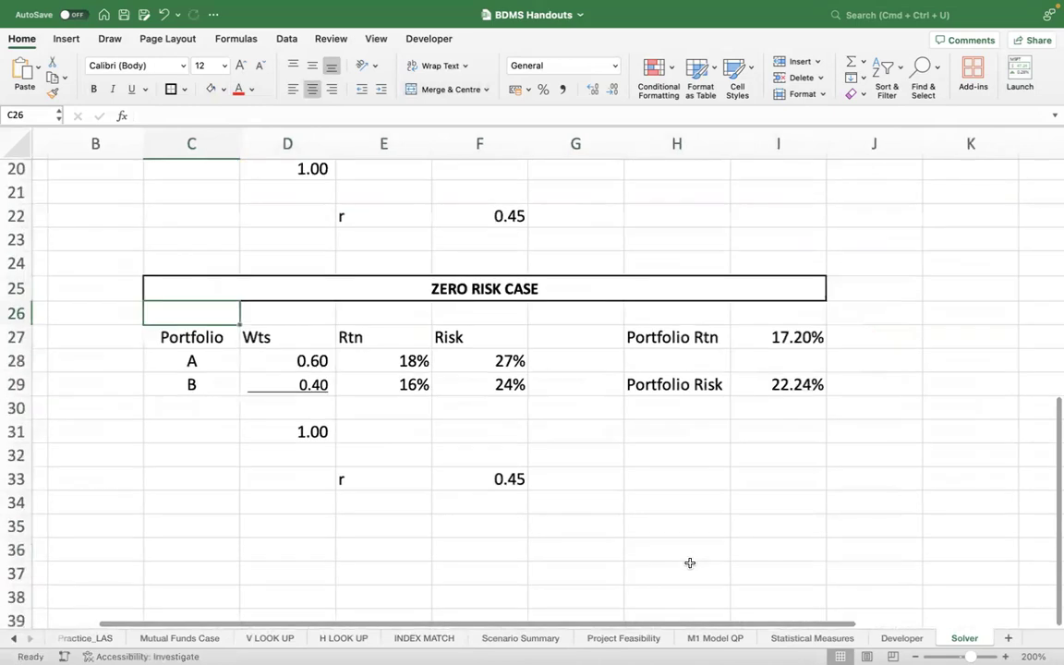
click(506, 482)
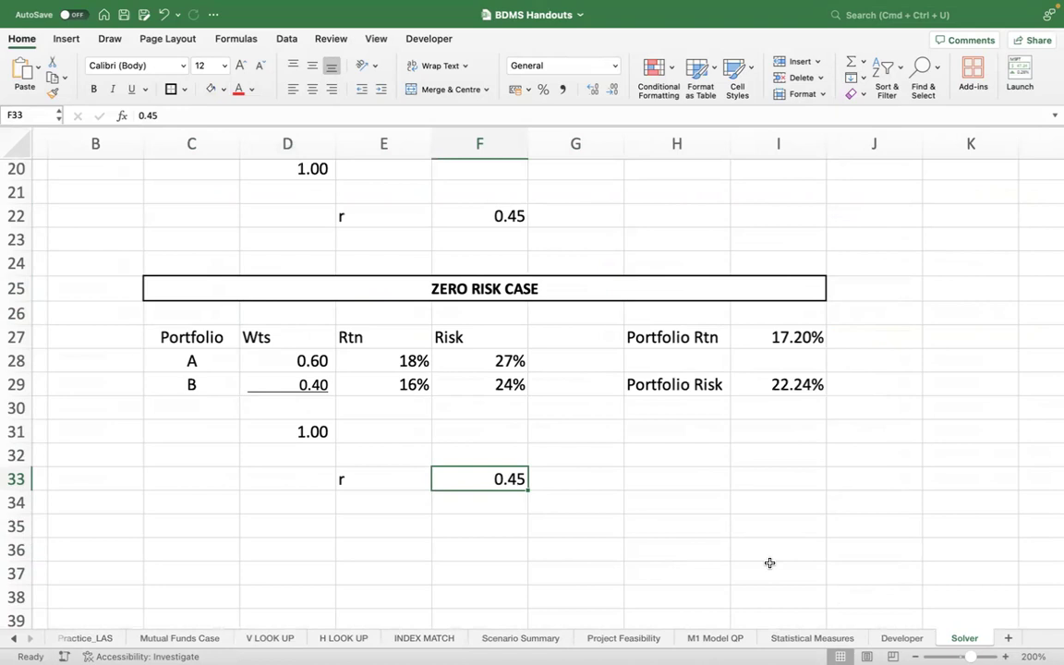
key(BackSpace)
text(-1)
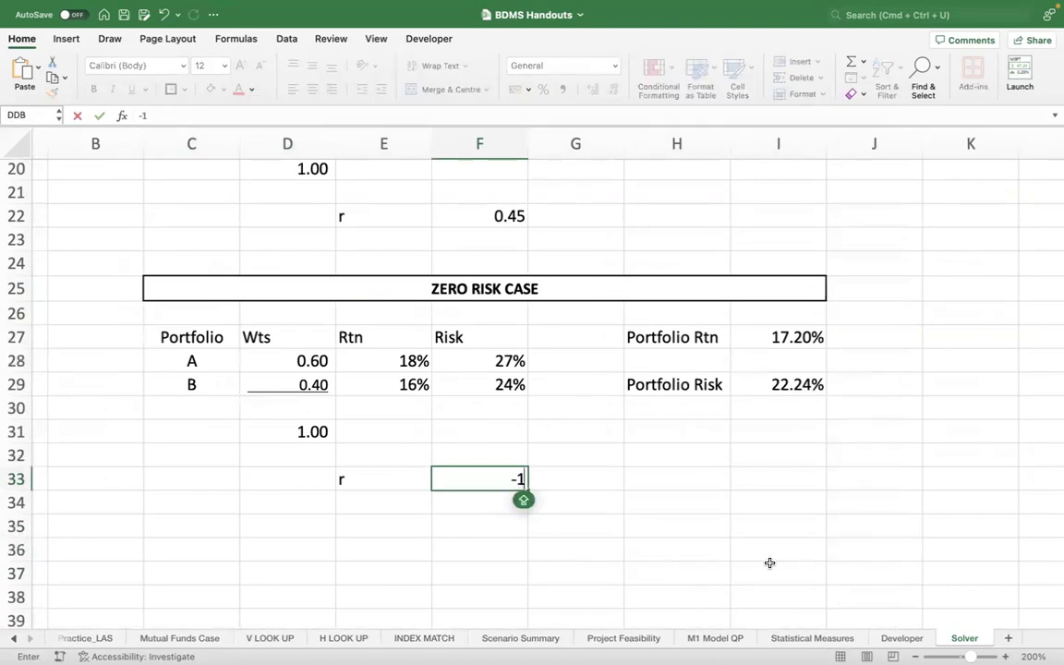
key(Return)
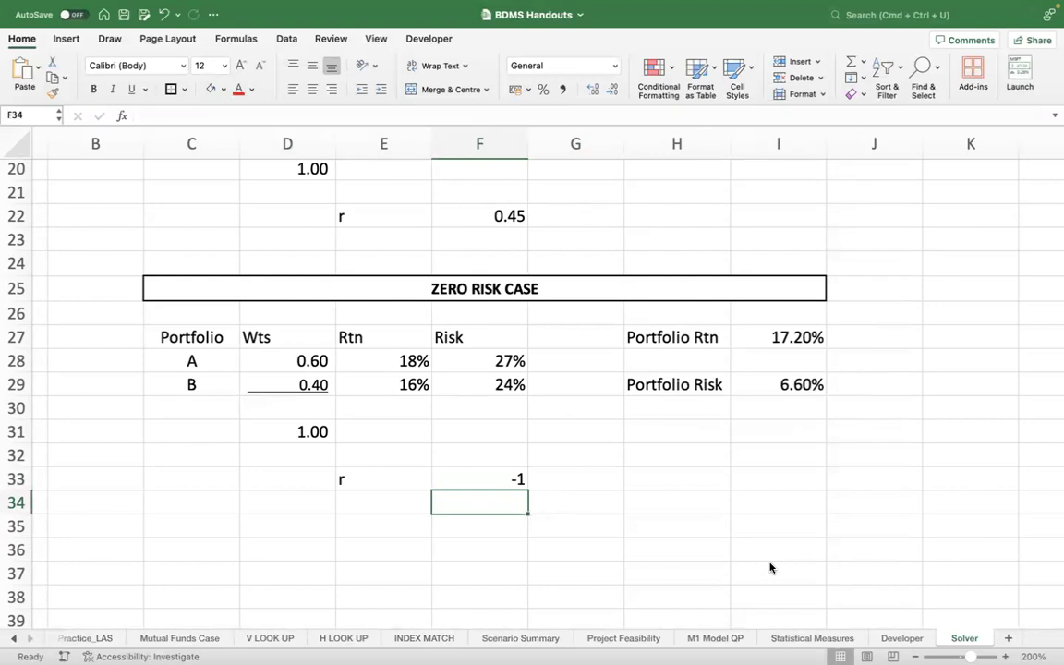
key(super+z)
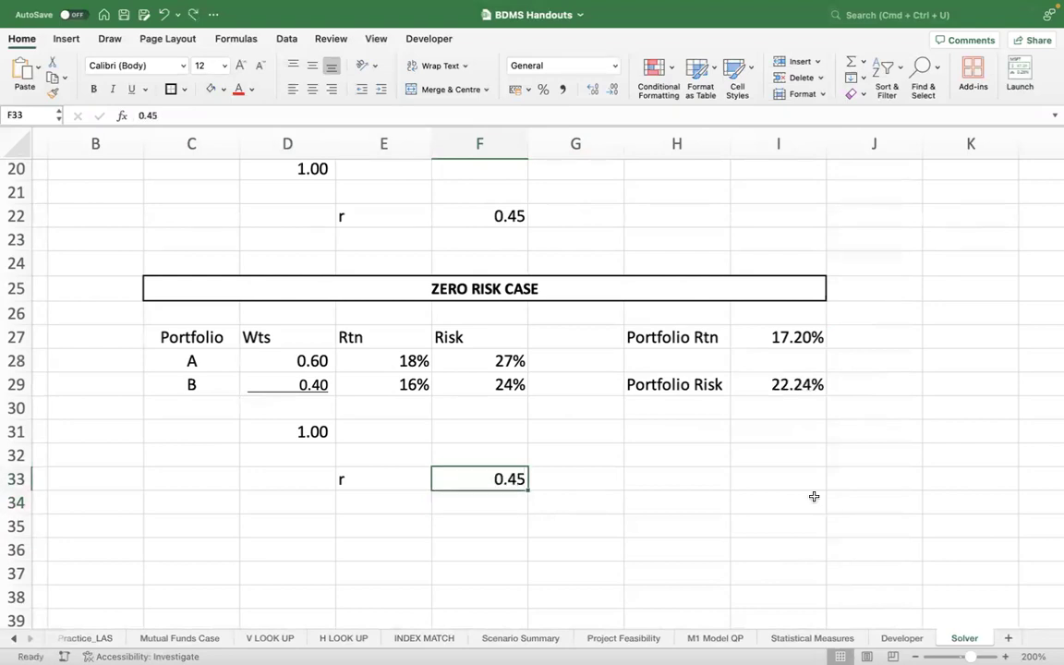
Check the base case portfolio risk in I7 and set the zero risk case's correlation r in F33 to -1.
scroll(729, 417, up, 5)
click(785, 212)
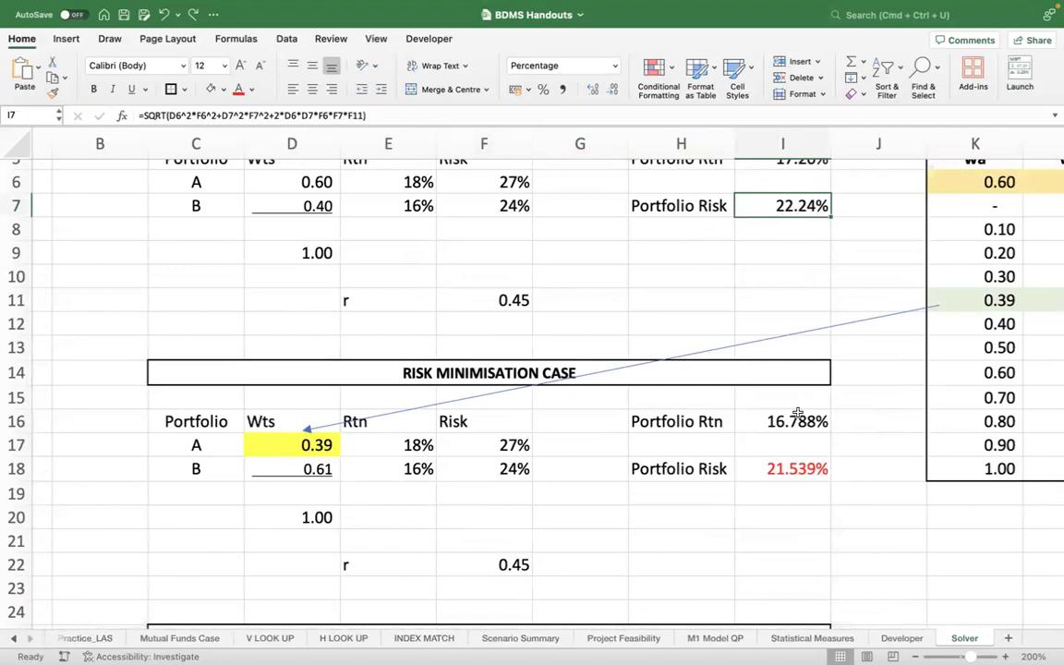
scroll(798, 397, down, 5)
scroll(587, 411, down, 4)
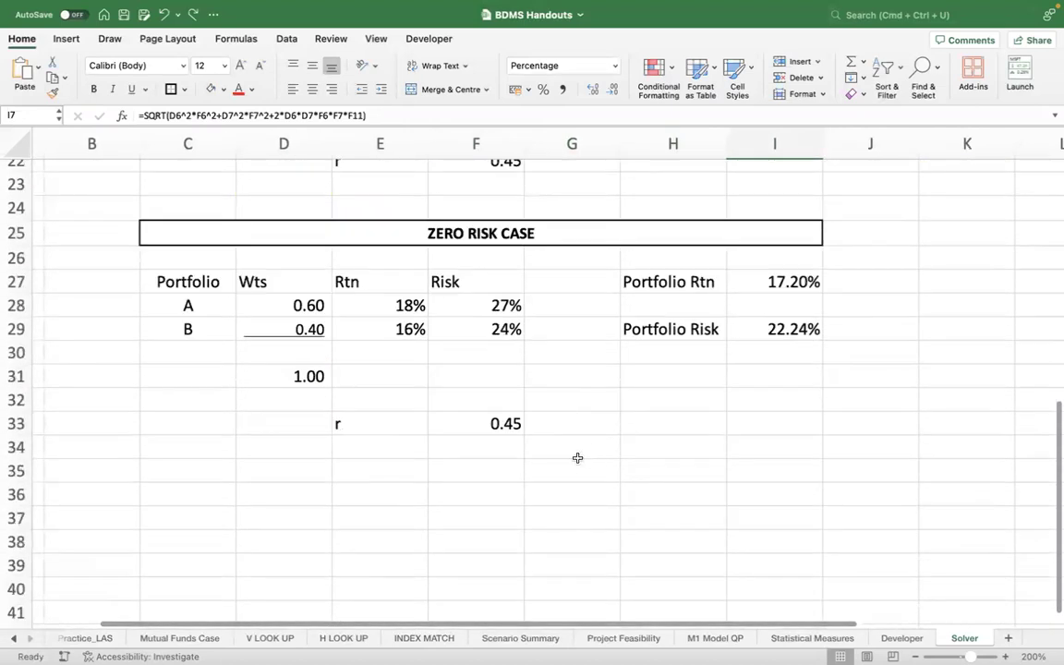
click(490, 424)
text(-1)
key(Return)
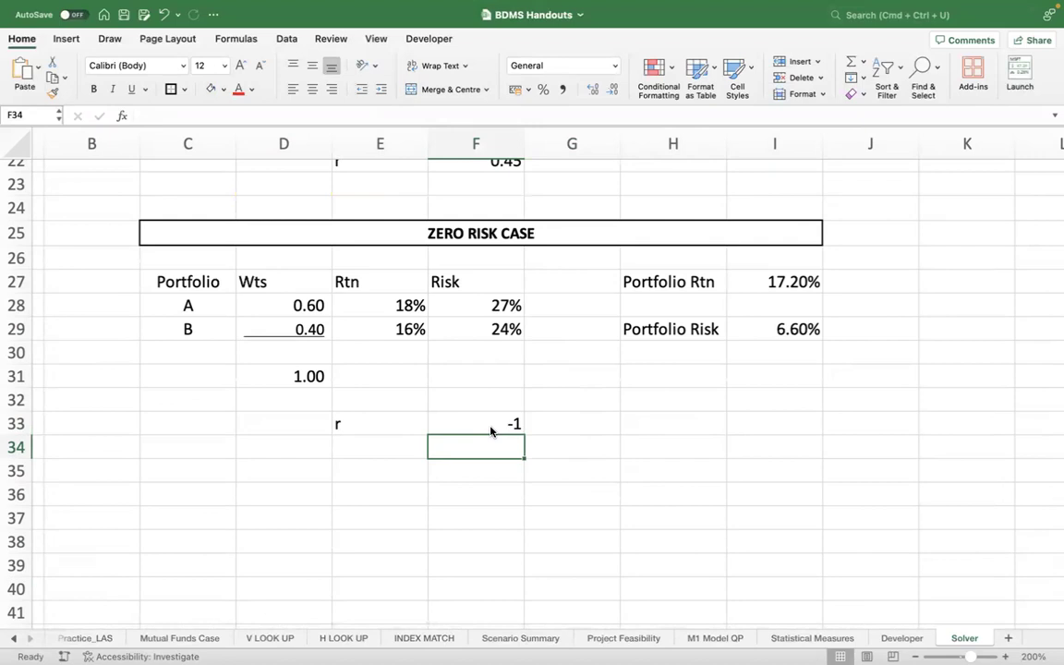
Compare the zero risk case's portfolio return and risk in I27 and I29 with those of the base case.
scroll(595, 402, up, 10)
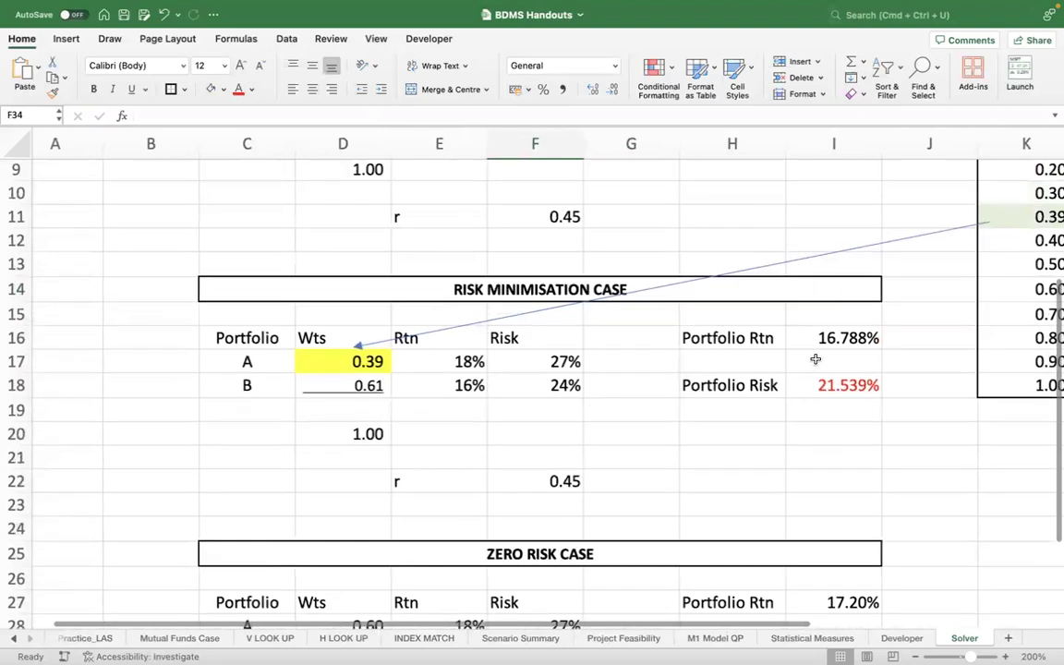
scroll(824, 319, down, 8)
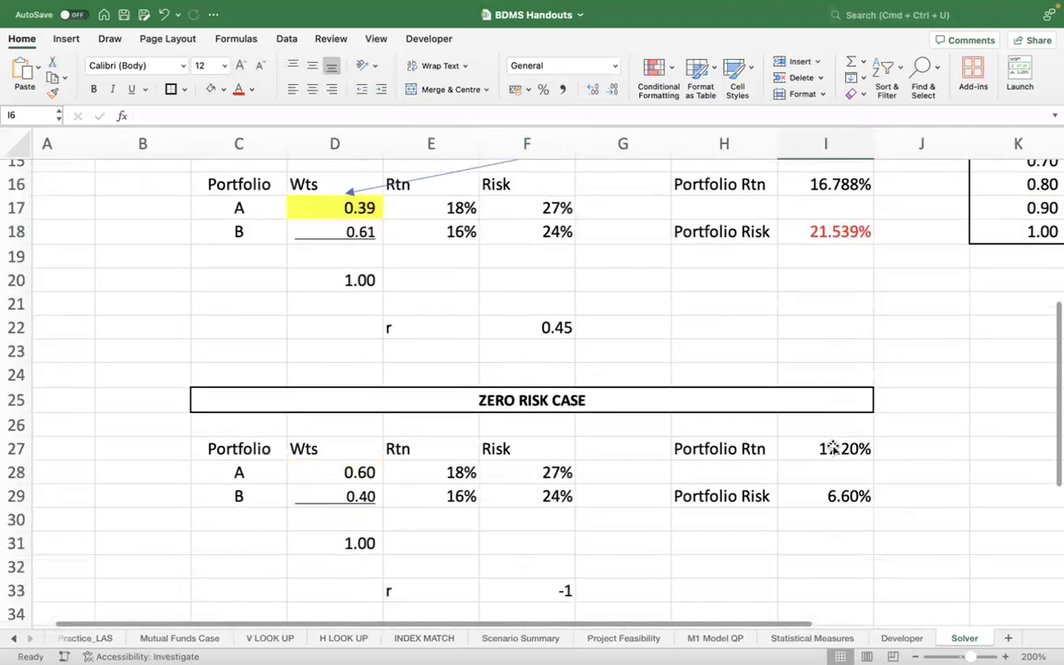
click(827, 450)
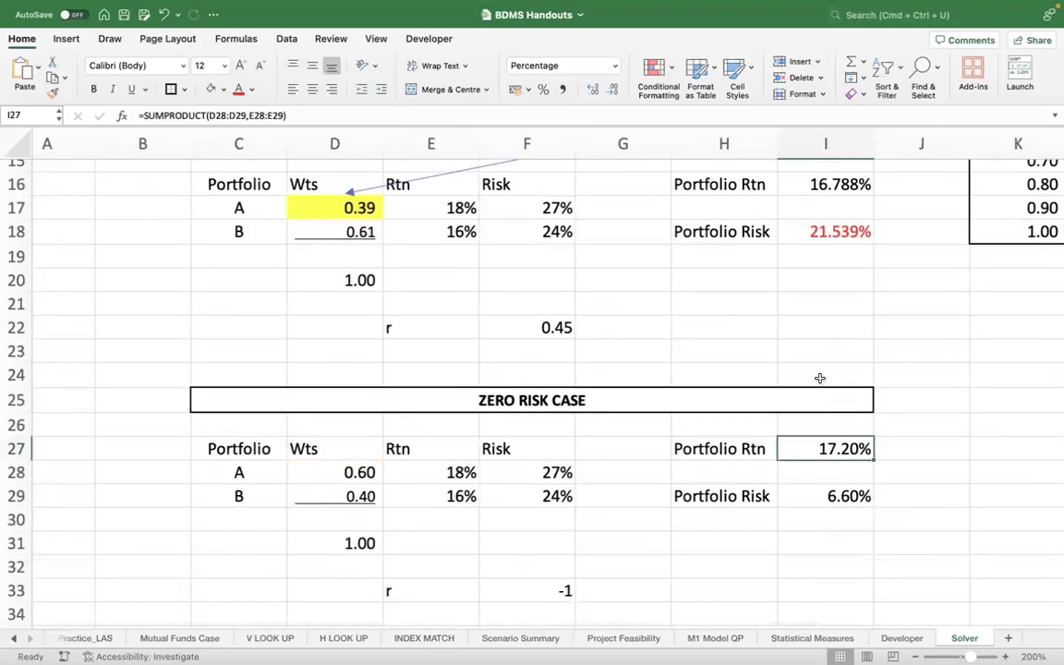
click(818, 493)
scroll(818, 369, up, 7)
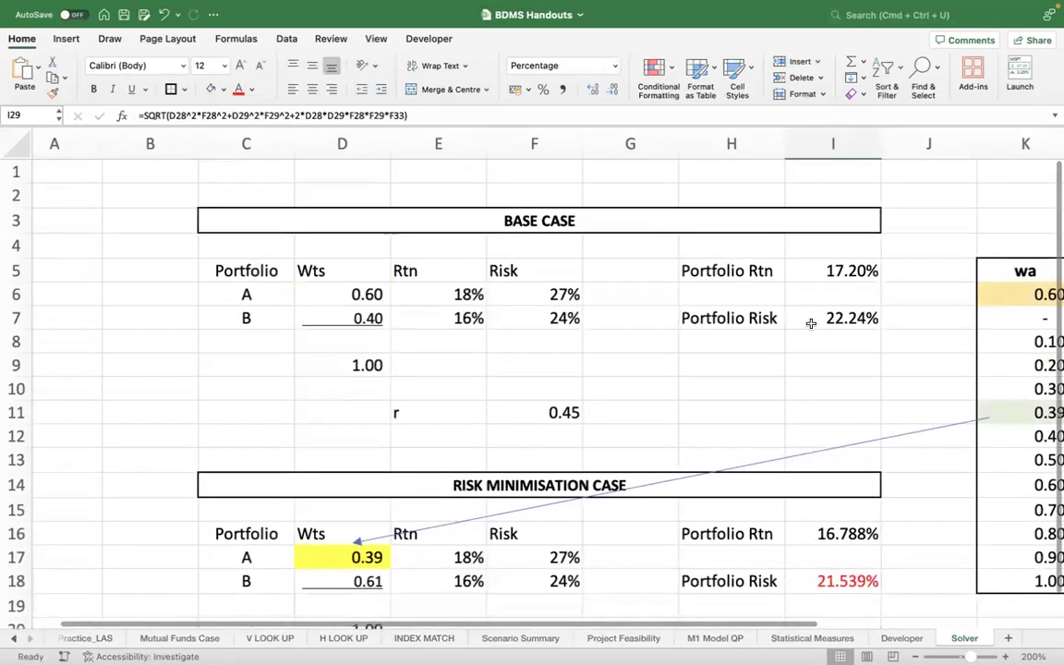
scroll(813, 319, down, 1)
click(820, 325)
scroll(859, 495, down, 7)
click(827, 517)
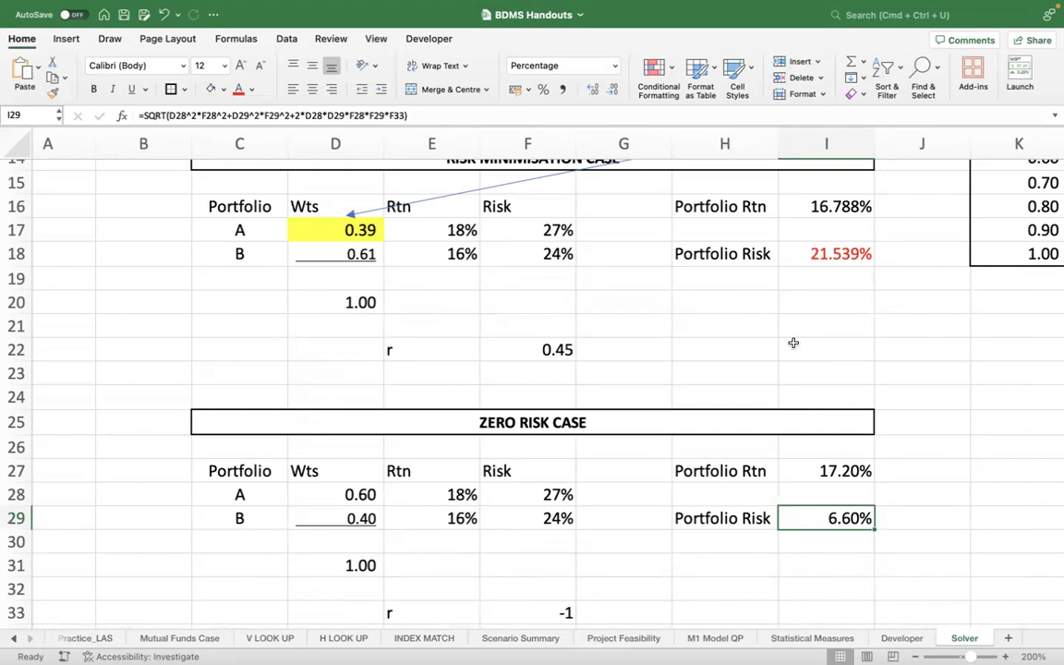
Open Solver and reset all of its options and cell selections.
scroll(774, 283, right, 2)
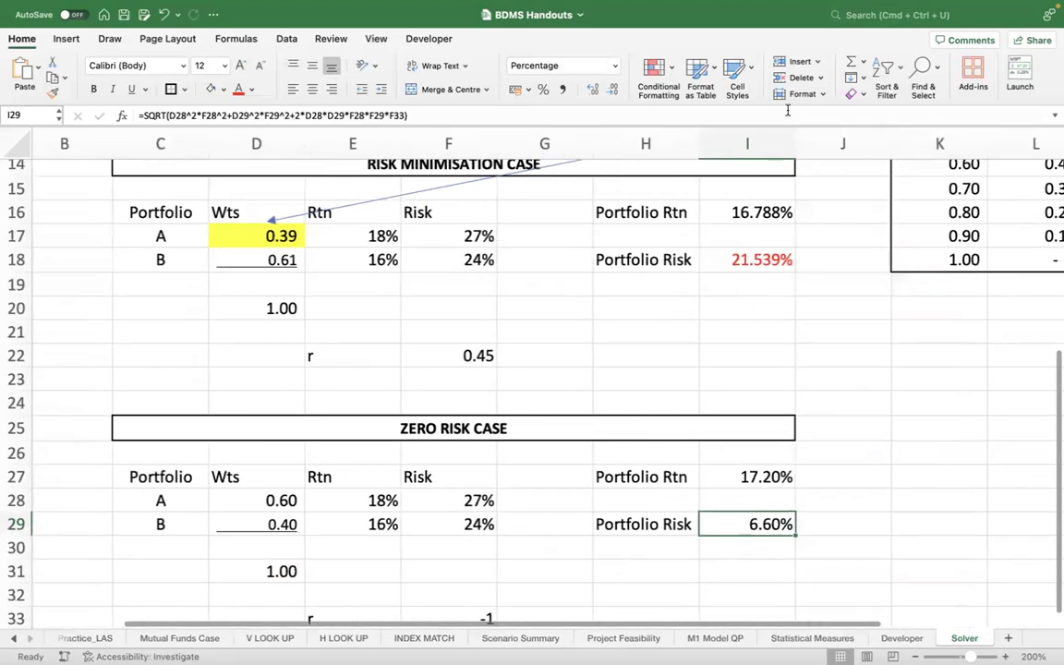
click(284, 38)
click(956, 94)
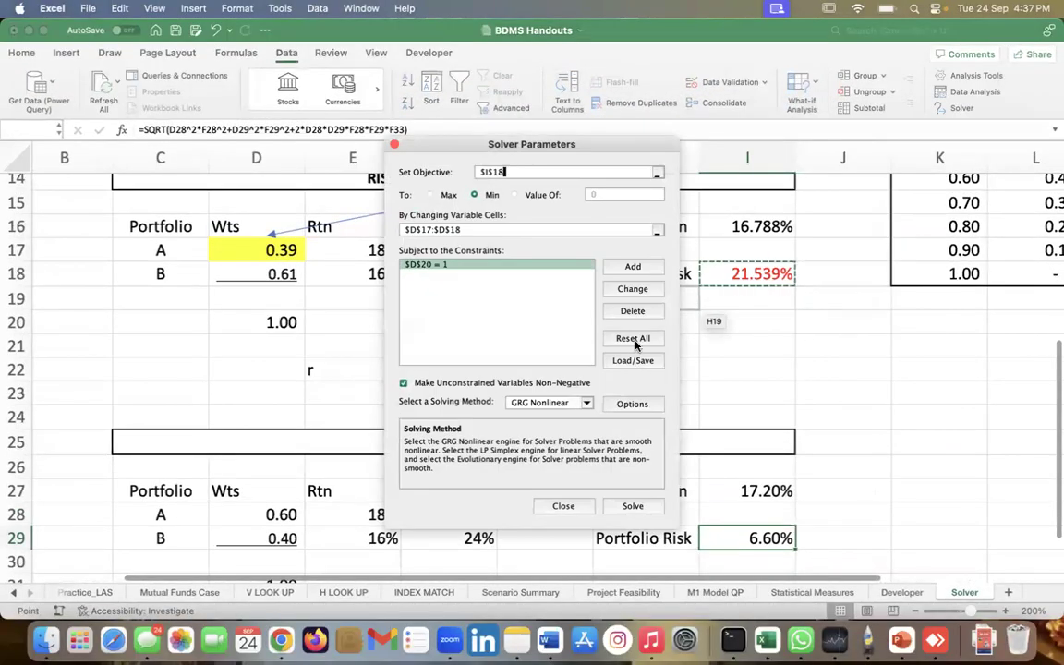
click(633, 339)
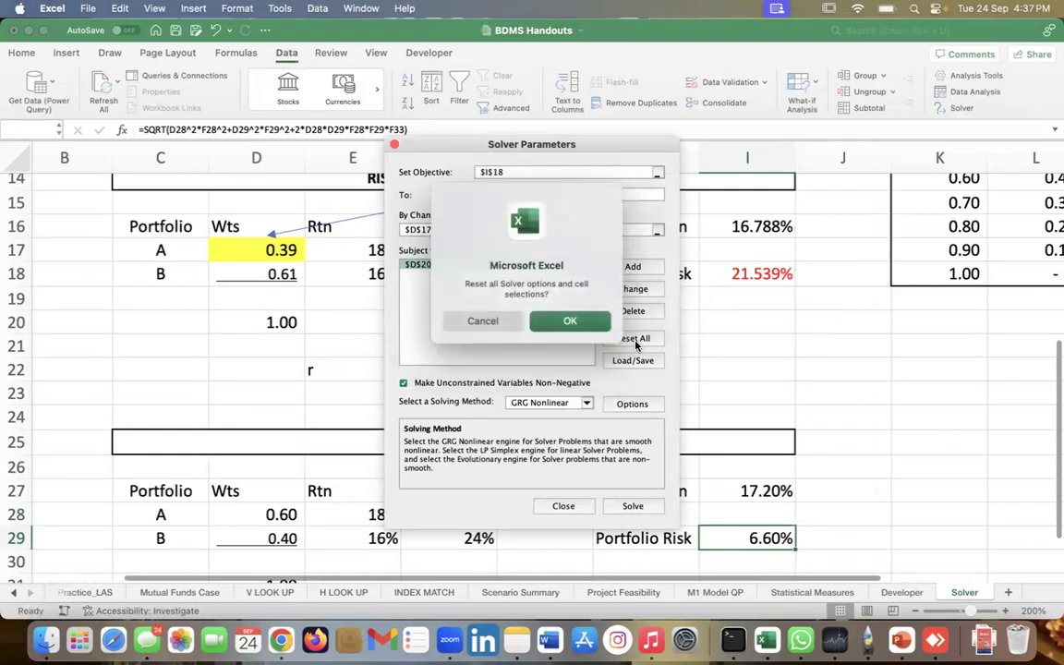
click(570, 321)
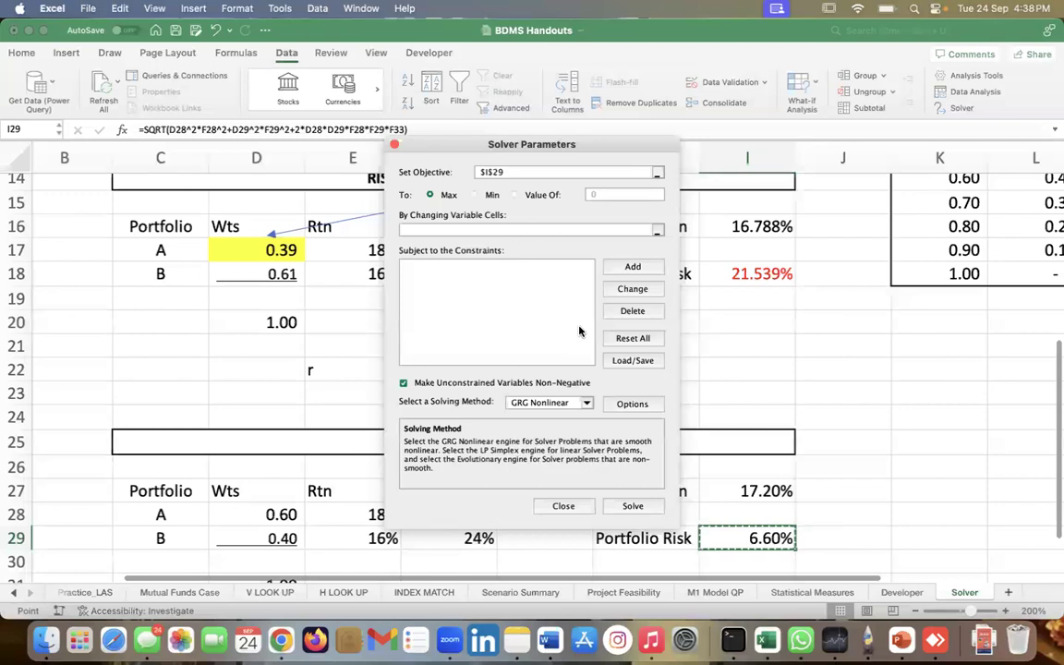
Try to replace the Solver objective by picking the portfolio risk cell I29, and close Solver.
key(BackSpace)
key(BackSpace)
key(BackSpace)
key(BackSpace)
key(BackSpace)
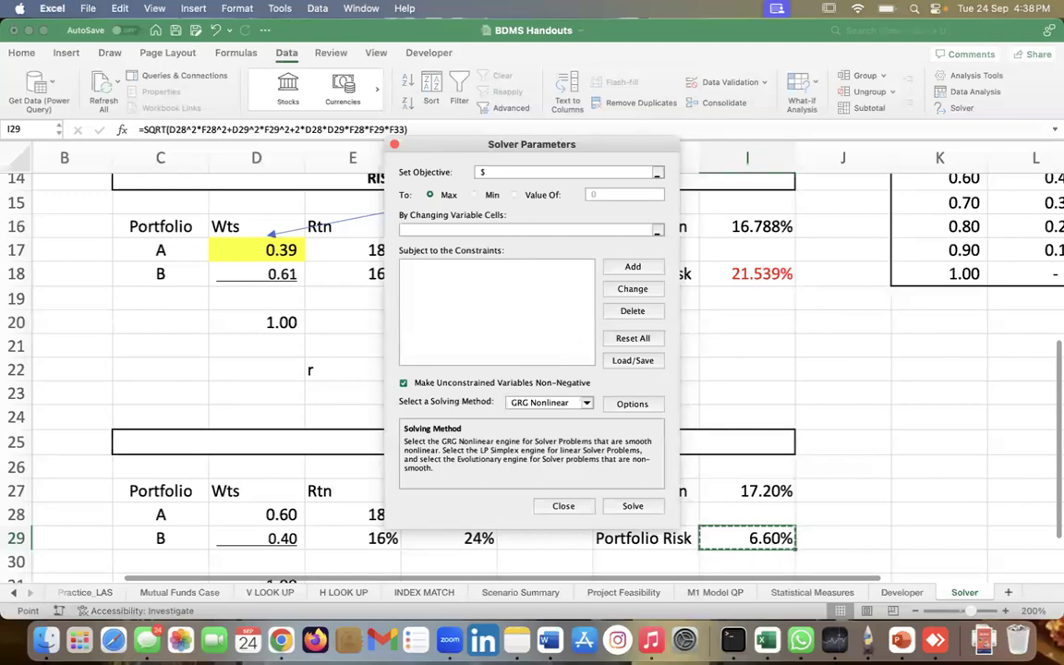
drag(528, 147, 373, 114)
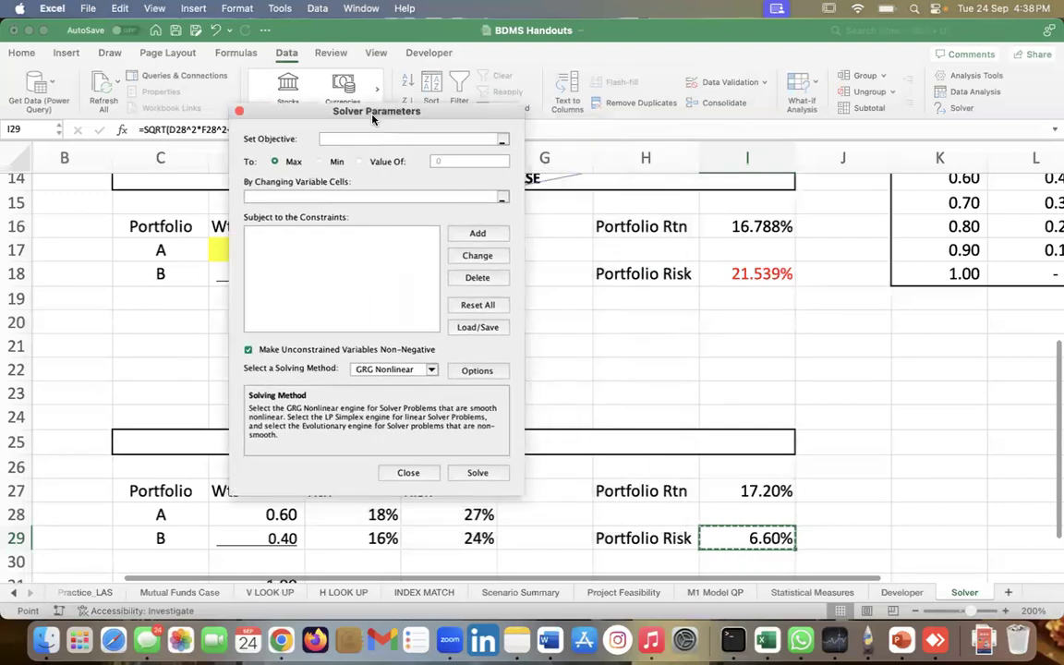
scroll(903, 306, down, 3)
click(737, 451)
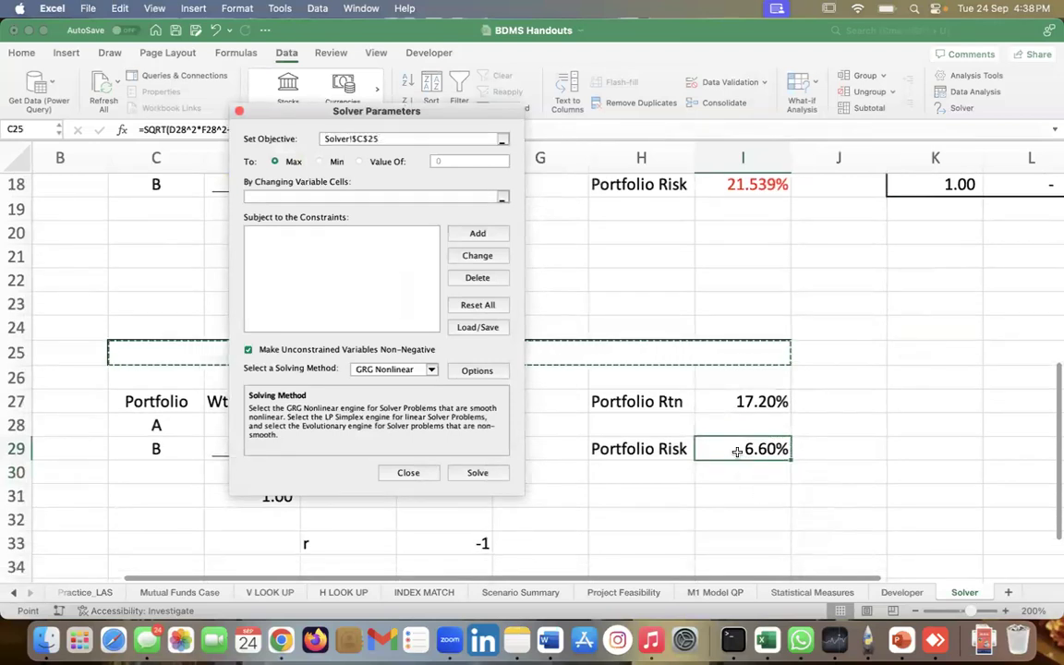
click(740, 449)
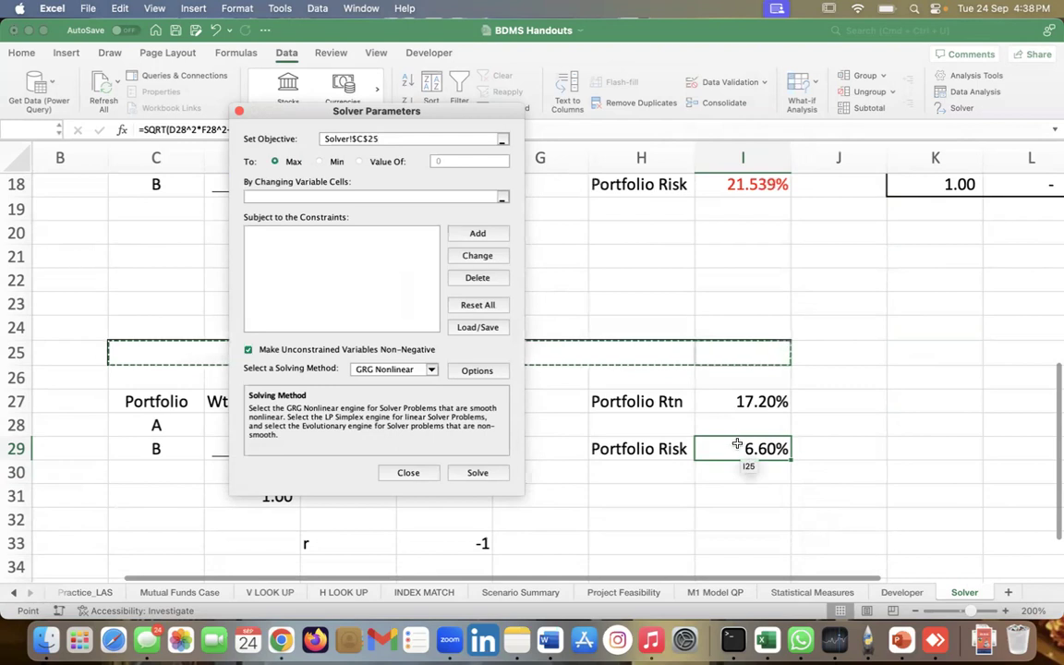
click(724, 457)
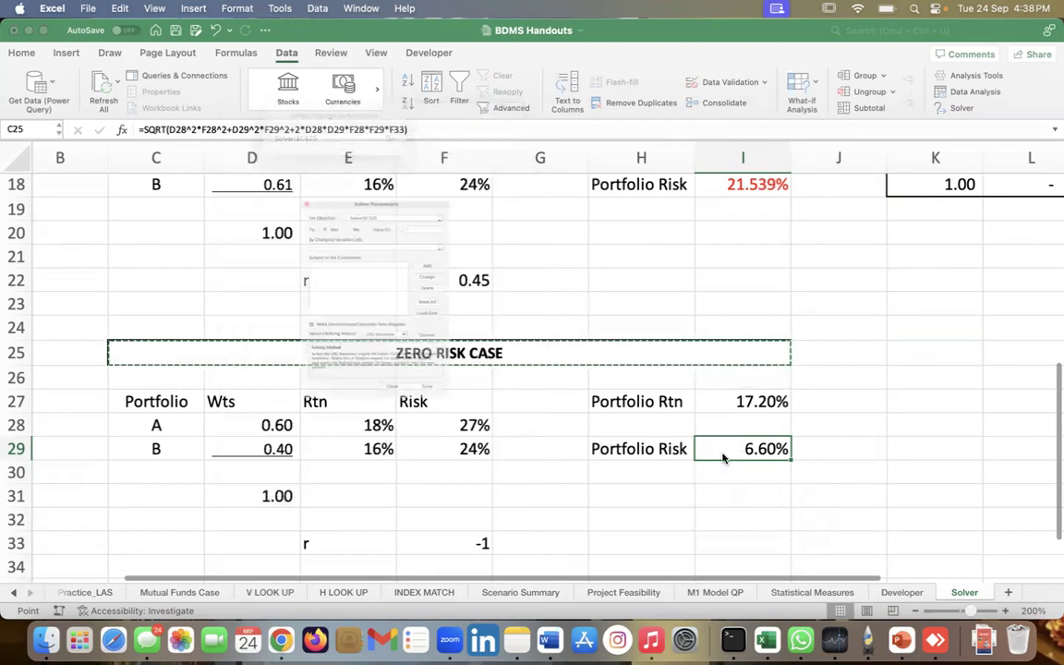
click(739, 450)
click(749, 448)
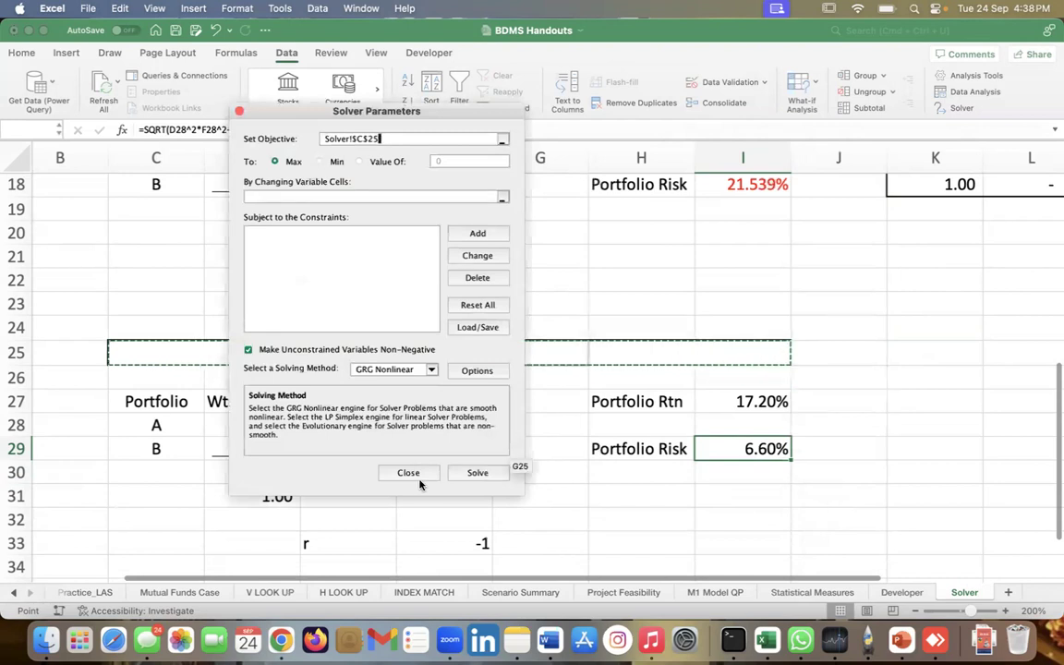
click(429, 477)
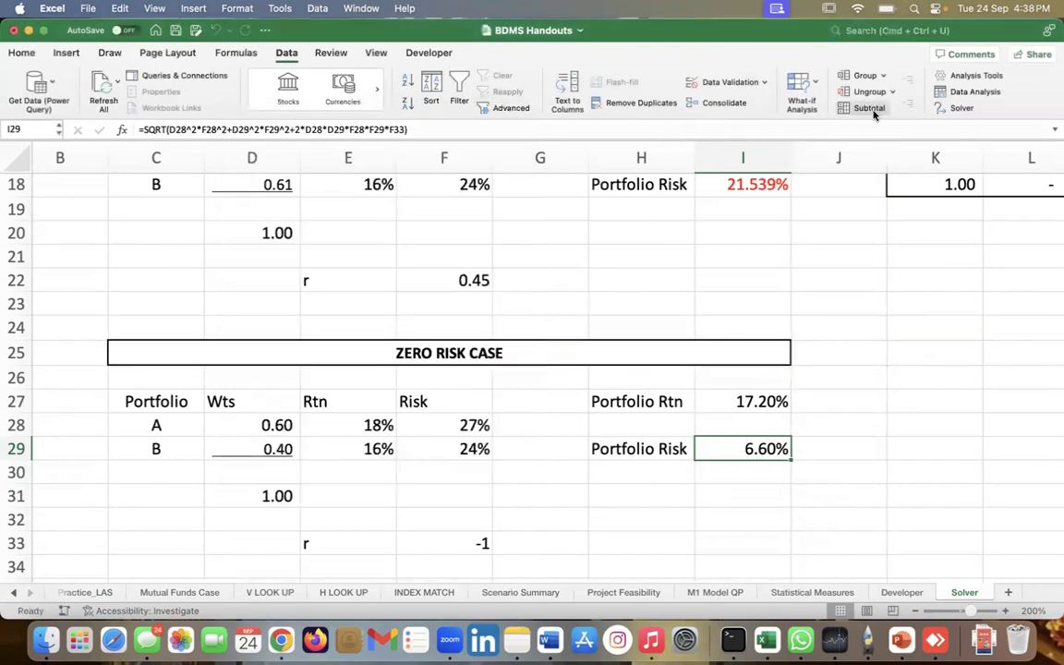
Restore the full-screen view, reopen Solver and set the zero risk case's portfolio risk in I29 as the objective.
click(47, 29)
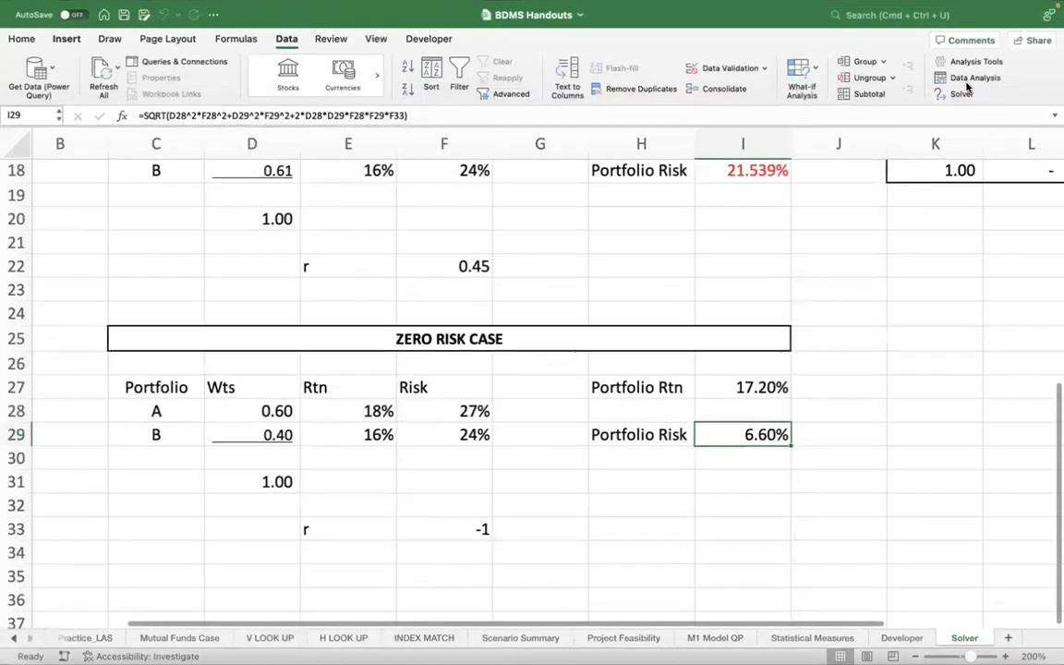
click(962, 95)
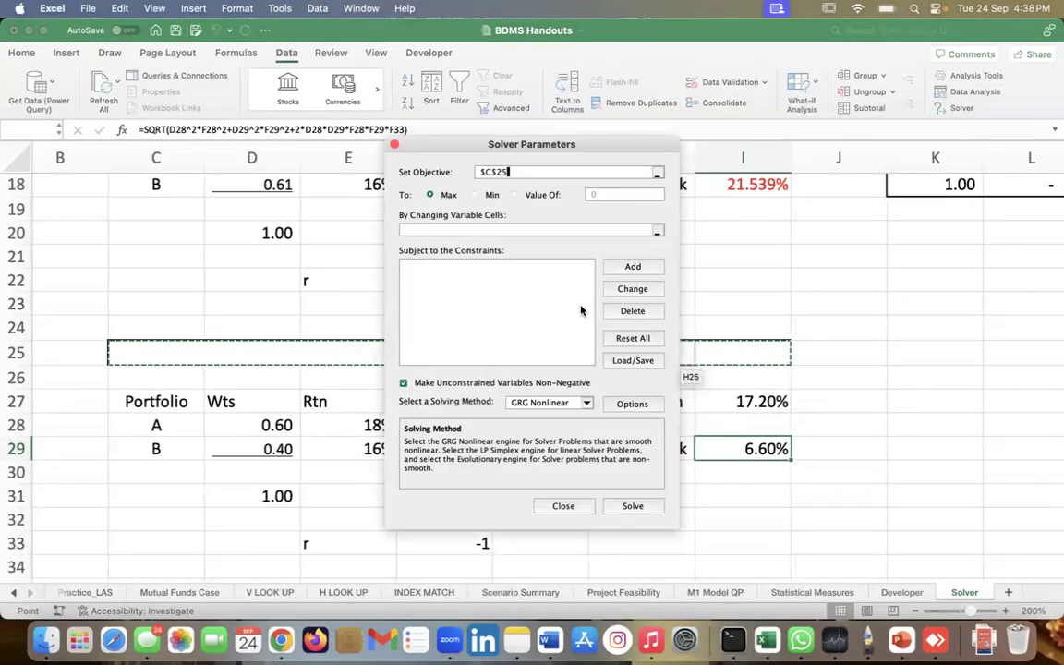
key(BackSpace)
key(BackSpace)
key(BackSpace)
key(BackSpace)
key(BackSpace)
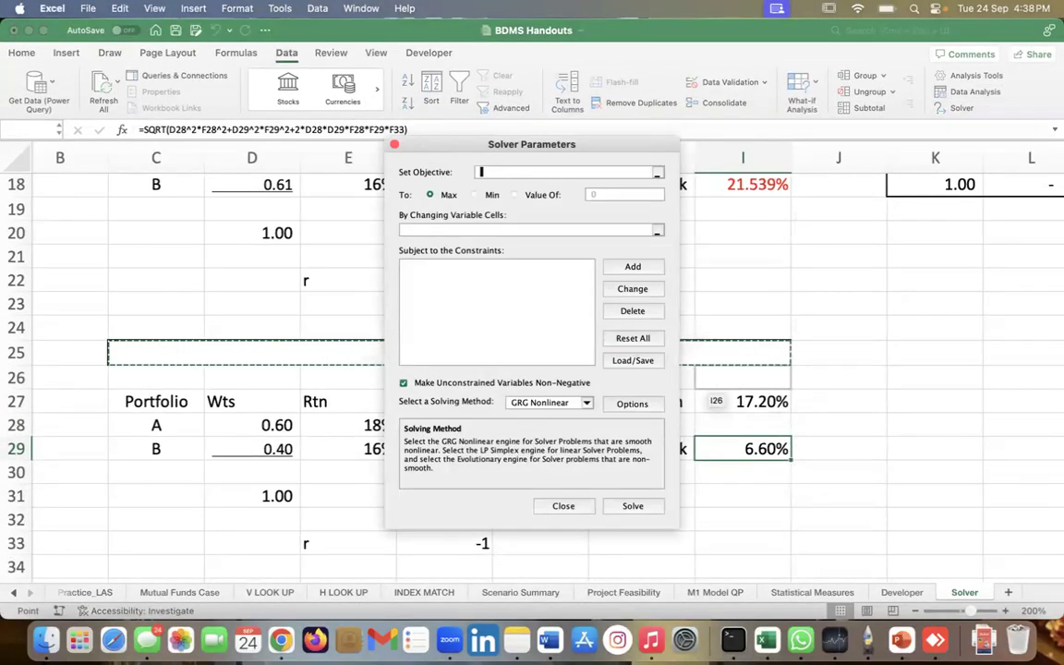
click(713, 448)
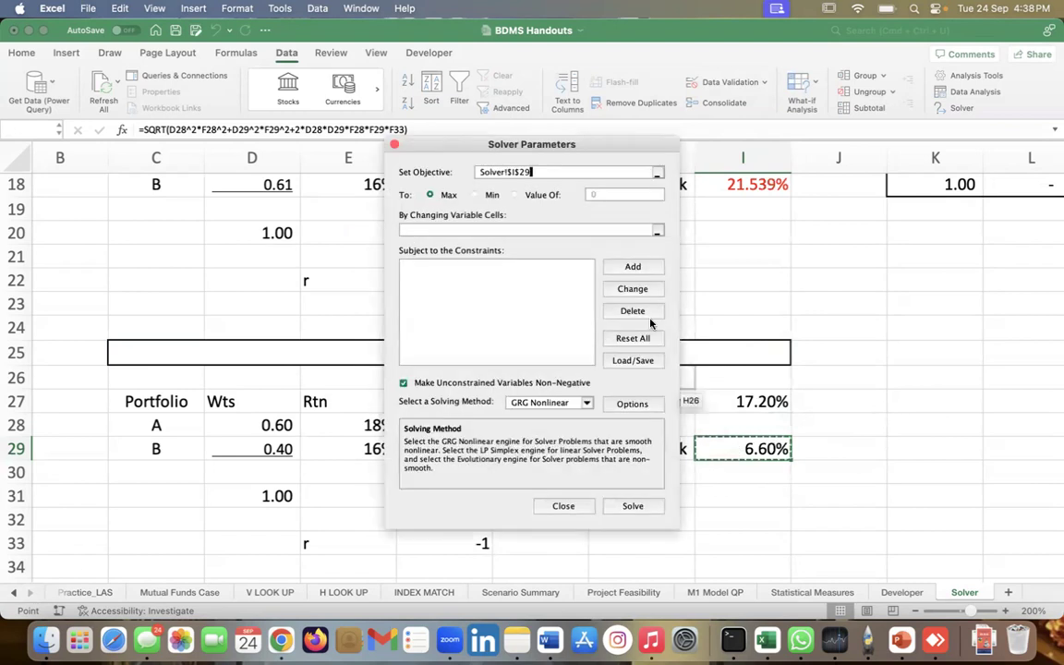
Set Solver to reach an objective value of 0 by changing the zero risk case's weights in D28:D29.
click(515, 195)
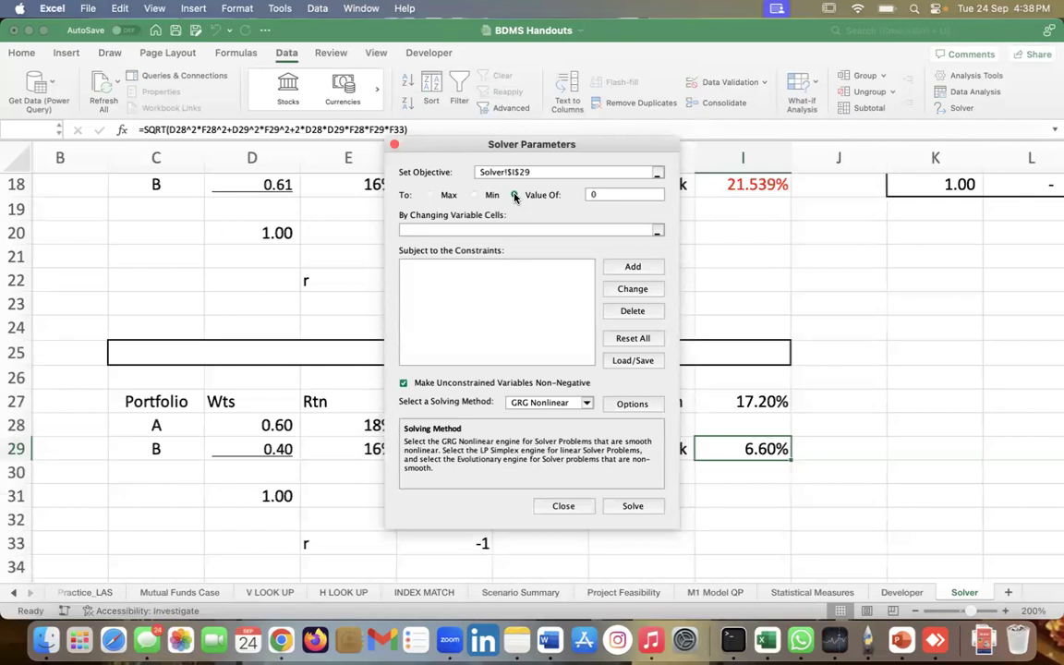
click(498, 227)
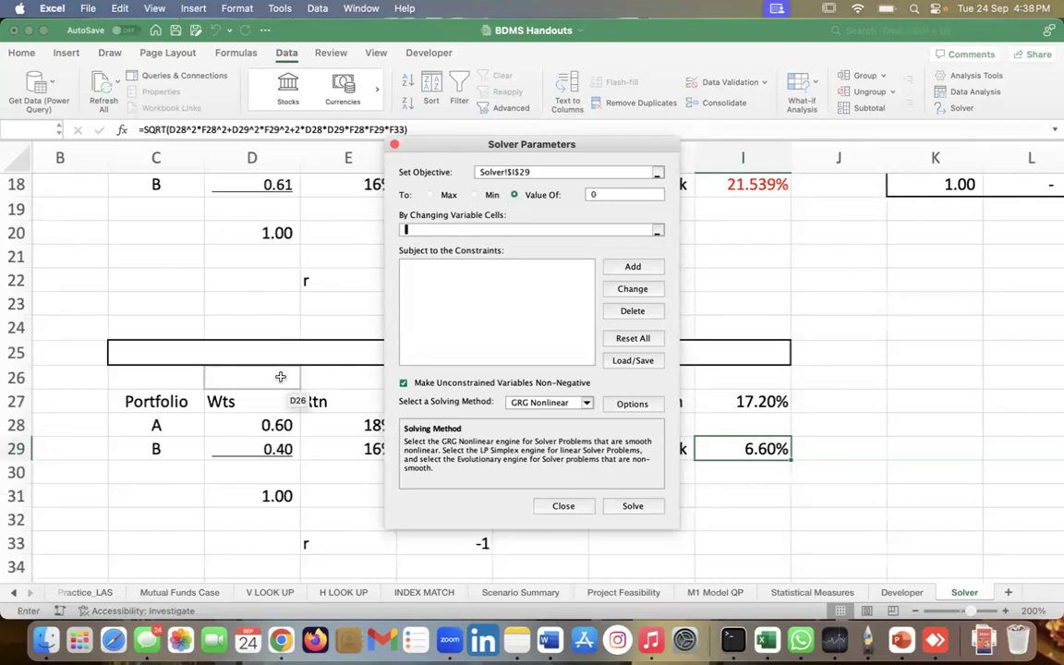
drag(266, 412, 261, 444)
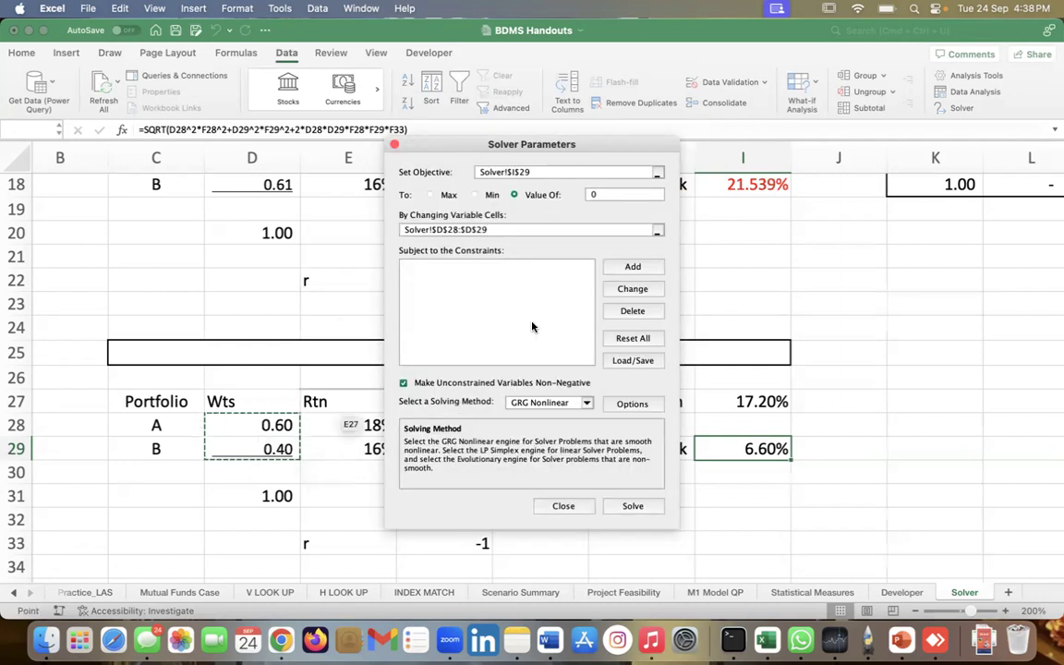
Add a Solver constraint that requires the total weight in D31 to equal 1.
click(619, 269)
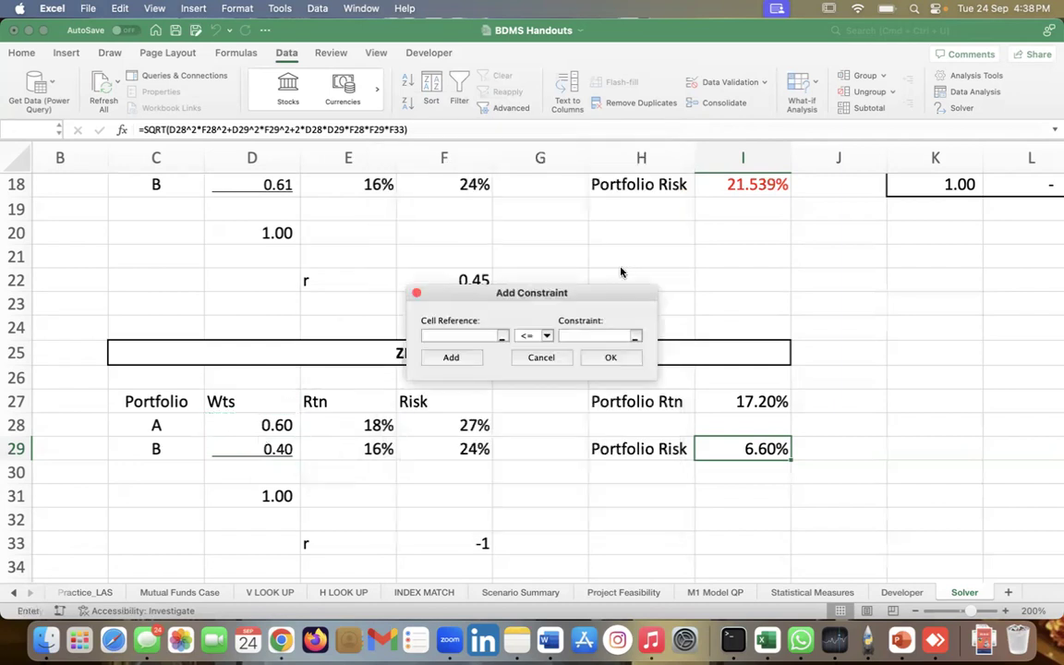
click(277, 497)
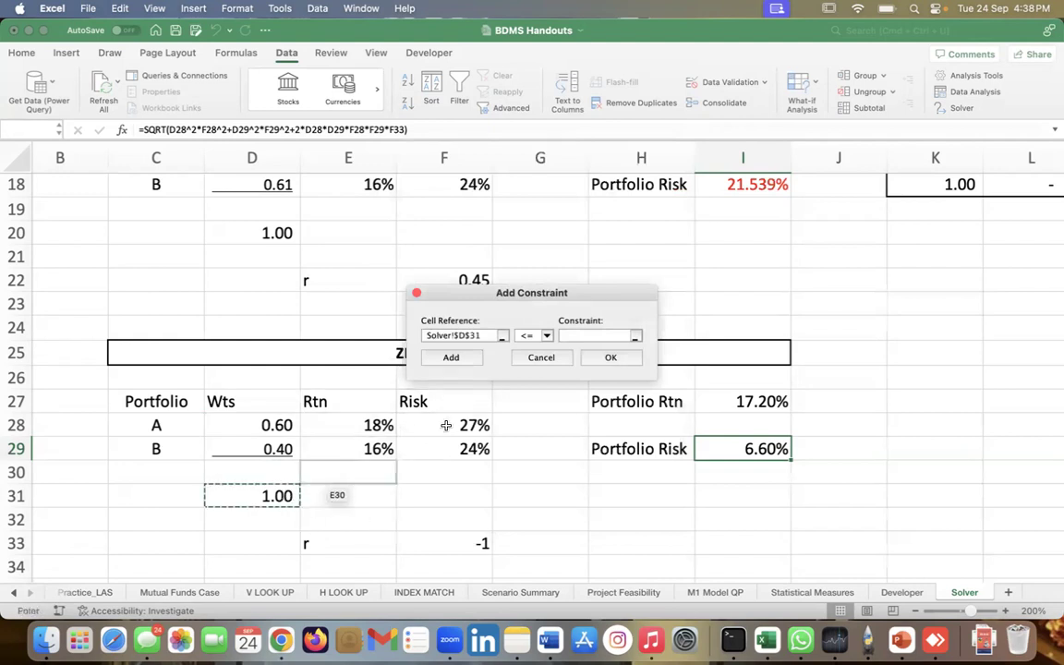
click(541, 337)
click(540, 356)
text(1)
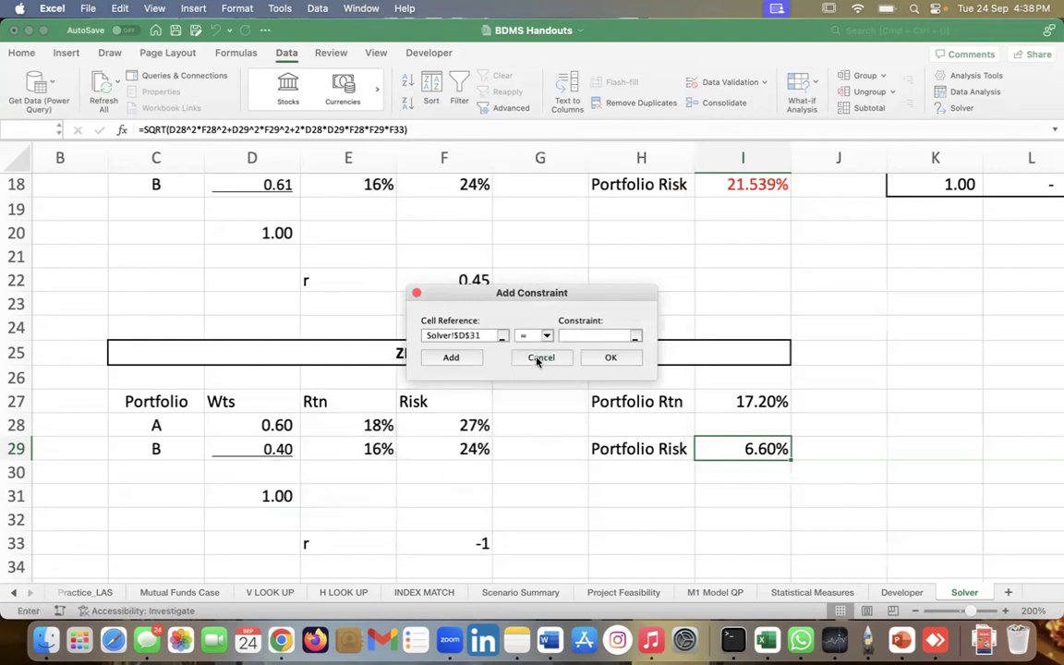
click(610, 358)
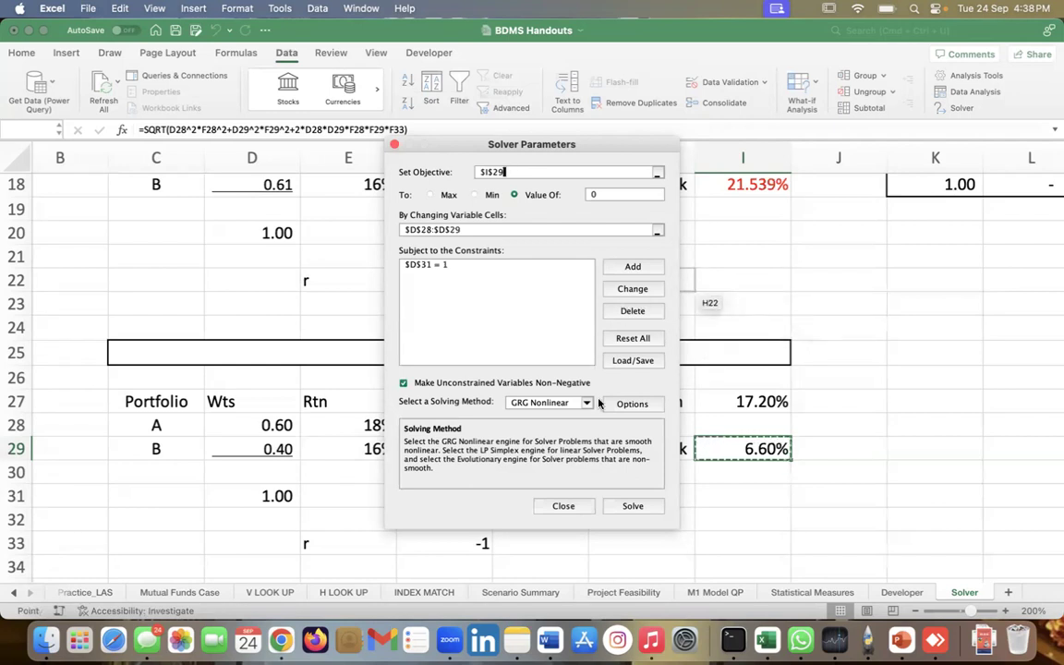
Solve the zero risk case and keep the Solver solution.
click(625, 506)
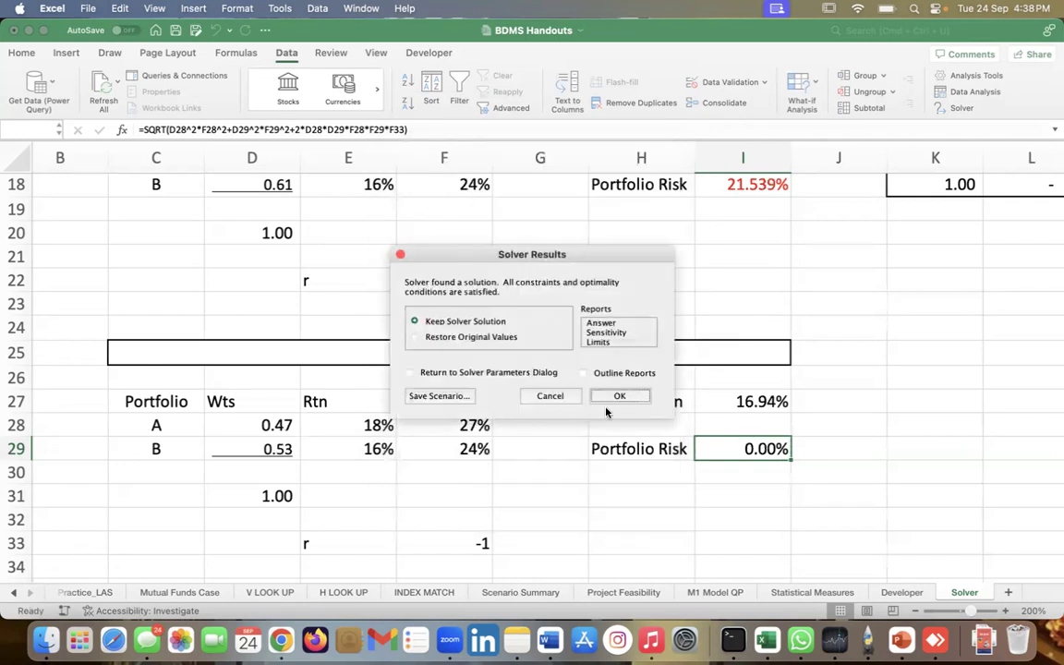
click(617, 399)
scroll(747, 509, down, 9)
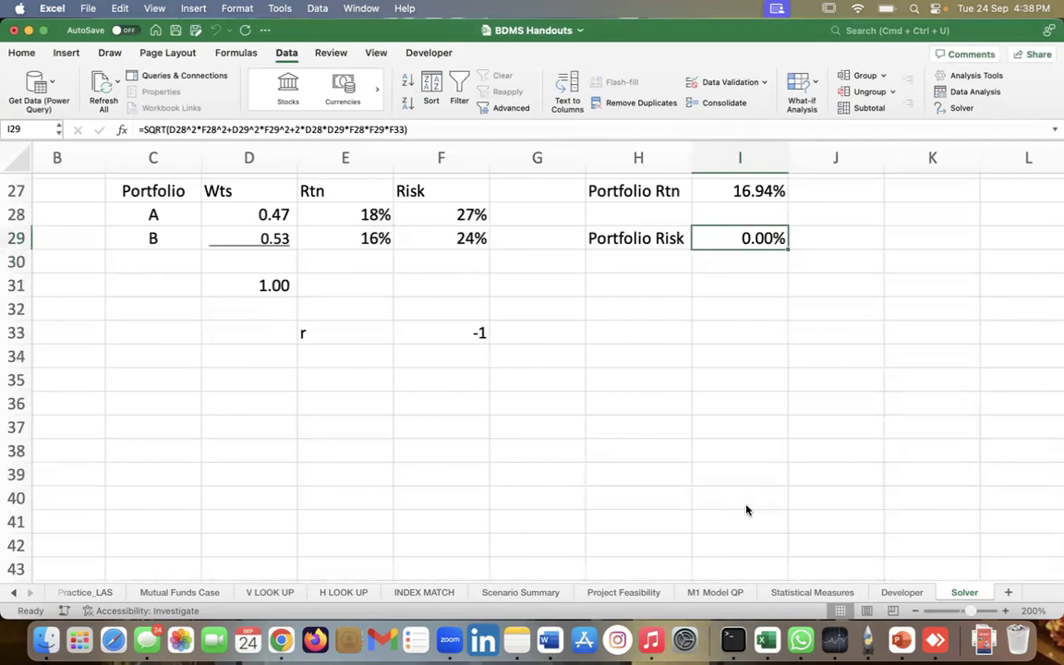
Copy the weights and risk table K5:M18 beside the zero risk case, starting at K27.
scroll(747, 510, up, 2)
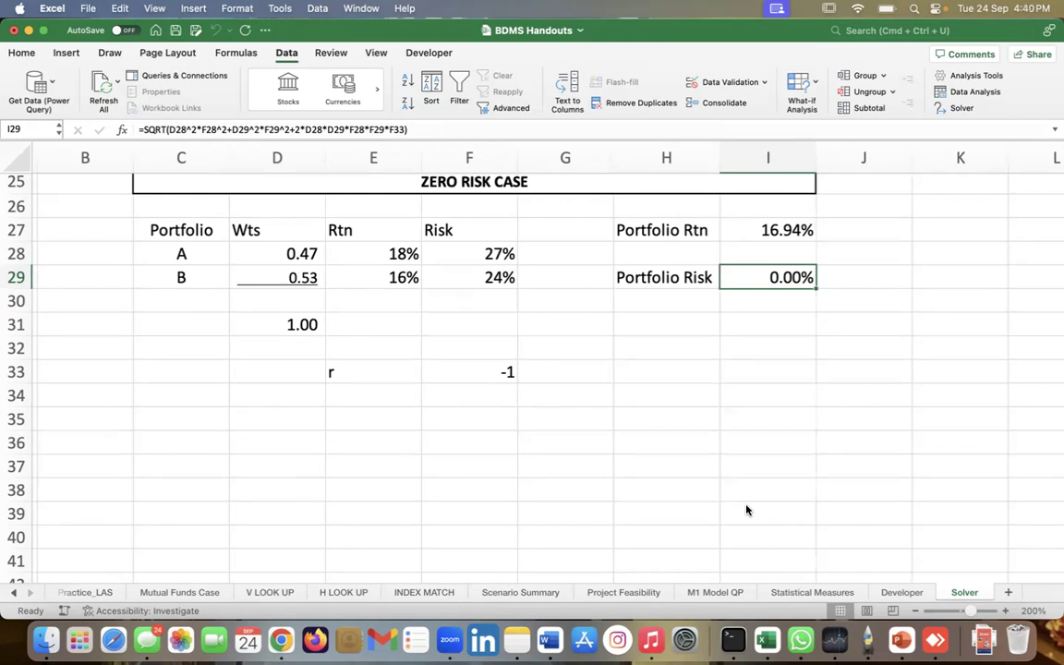
scroll(746, 475, right, 3)
scroll(746, 475, up, 5)
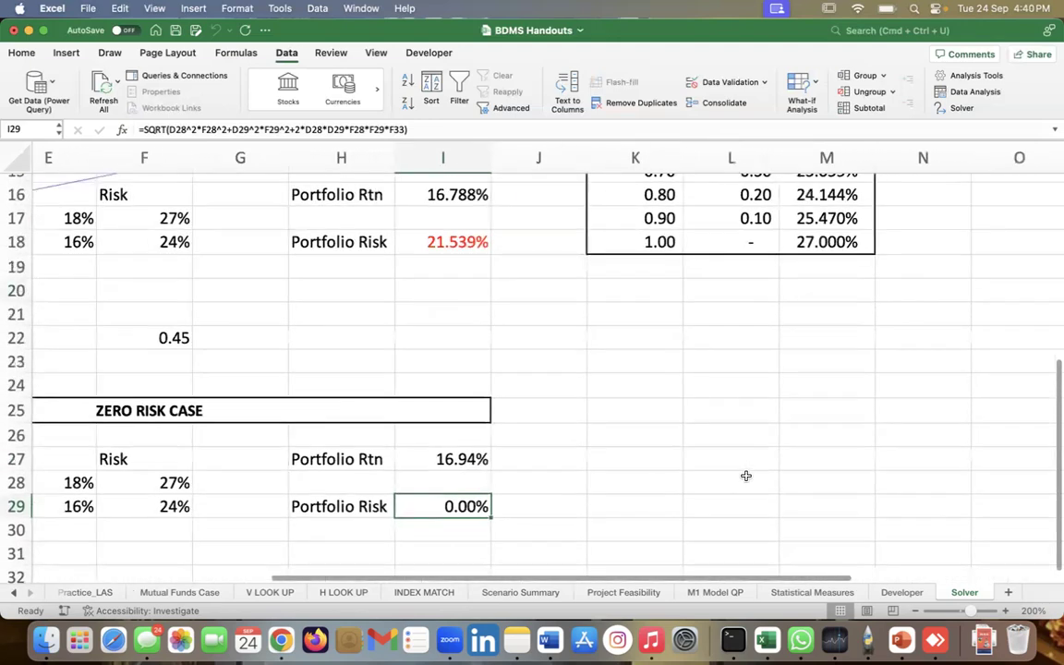
scroll(747, 476, up, 6)
scroll(746, 475, right, 1)
drag(524, 222, 713, 531)
key(super+c)
scroll(644, 477, down, 5)
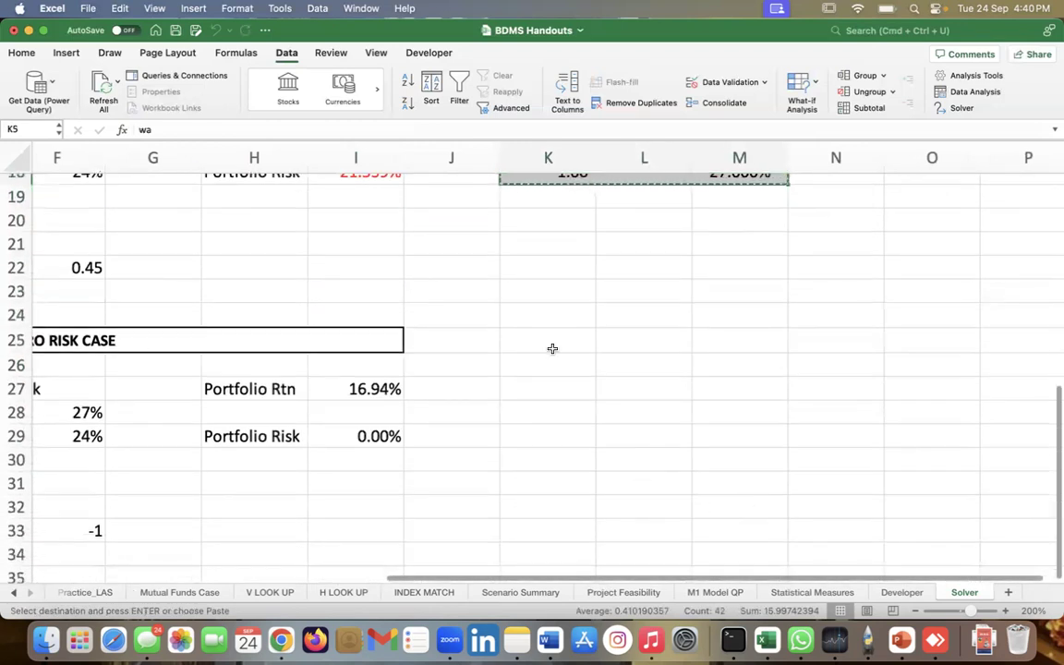
scroll(532, 390, up, 5)
scroll(561, 500, down, 3)
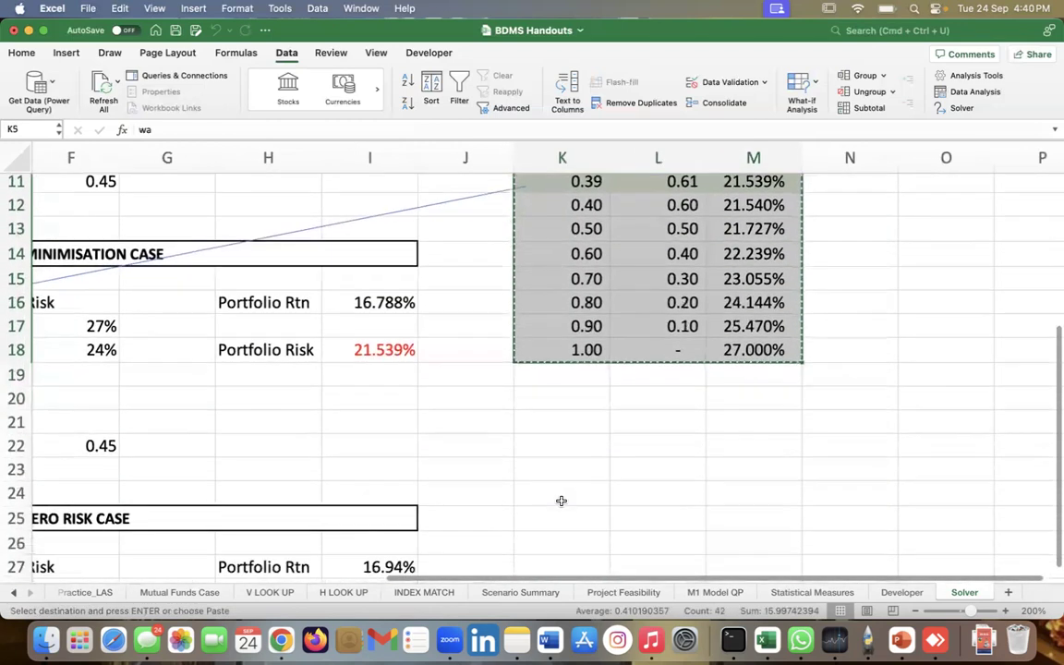
scroll(561, 500, down, 3)
click(537, 418)
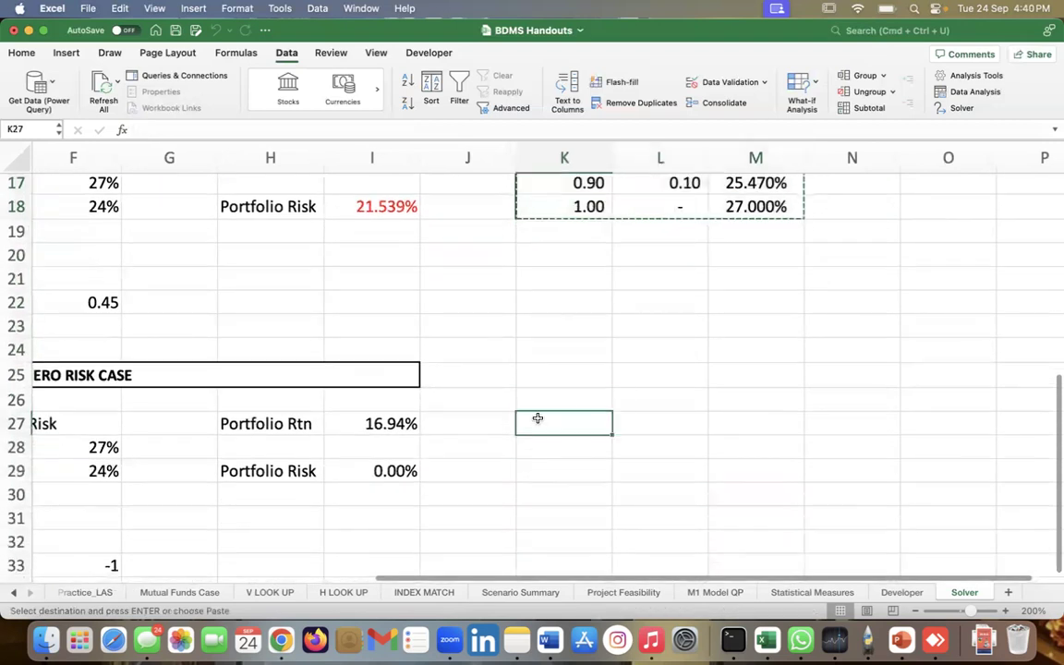
key(super+v)
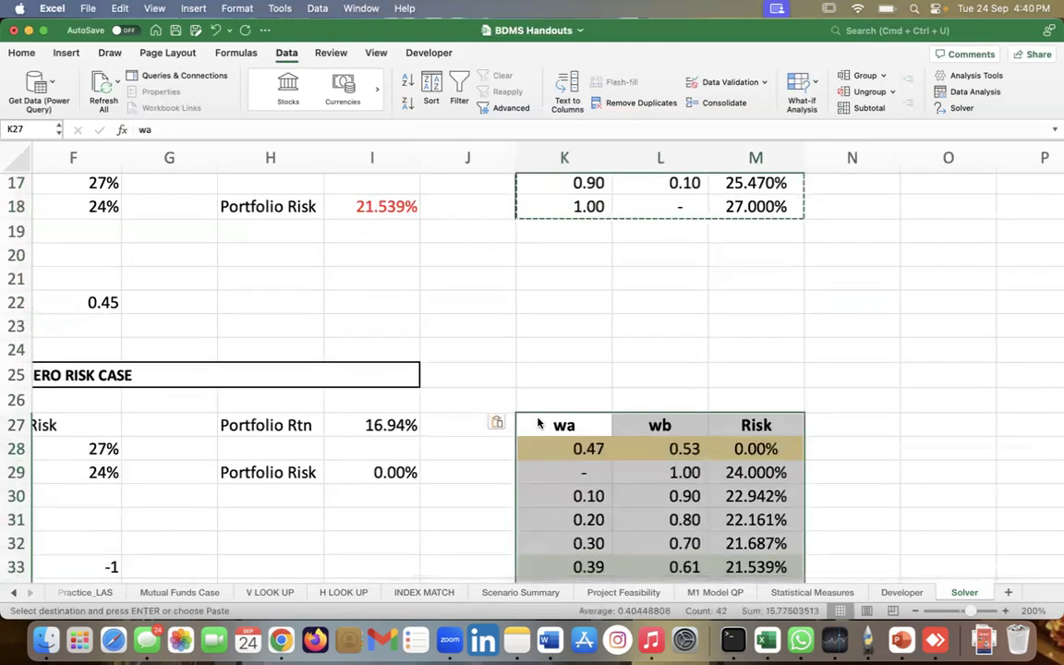
key(Down)
key(Down)
key(Down)
key(Down)
key(Up)
key(Up)
key(Up)
text(0)
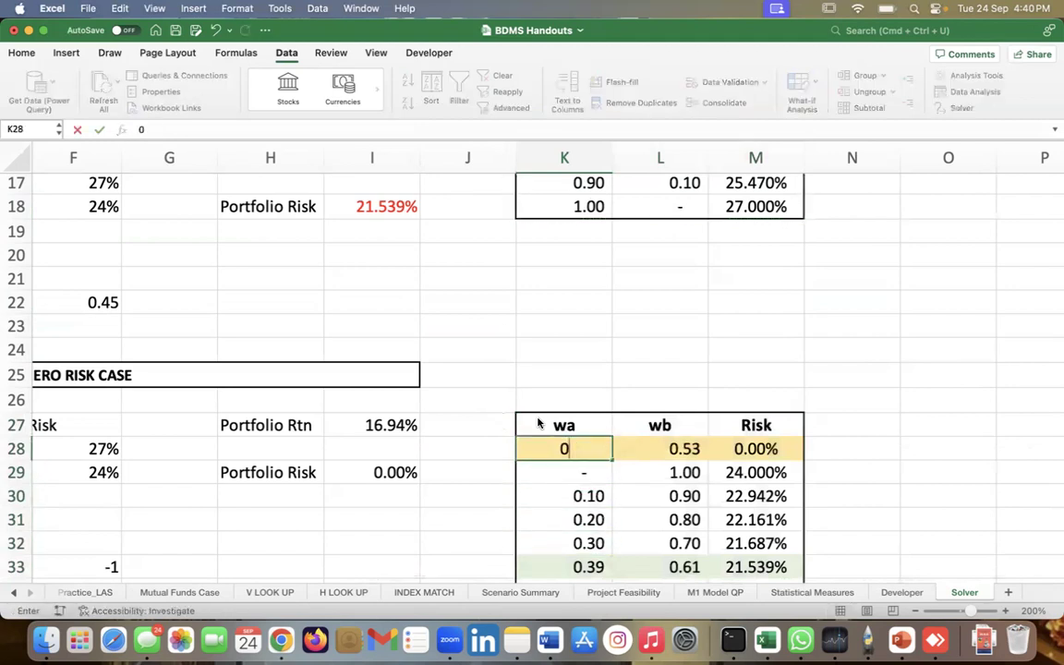
key(Escape)
Go through the weights in the copied table and compare them with the zero risk case's data beside it.
key(Down)
key(Down)
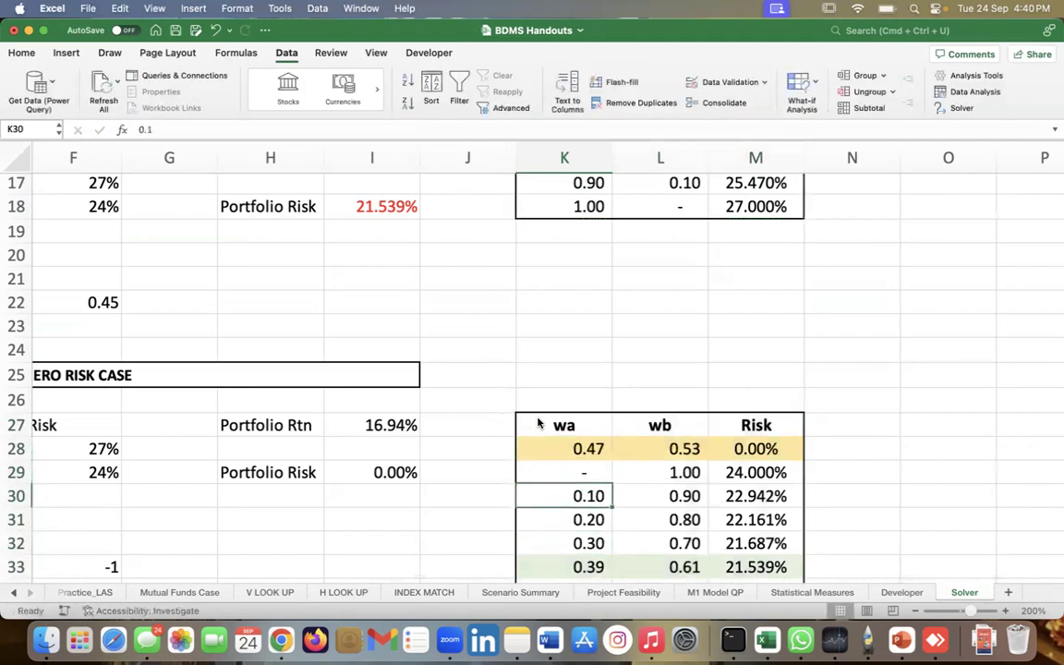
key(Down)
key(Down)
key(Up)
key(Down)
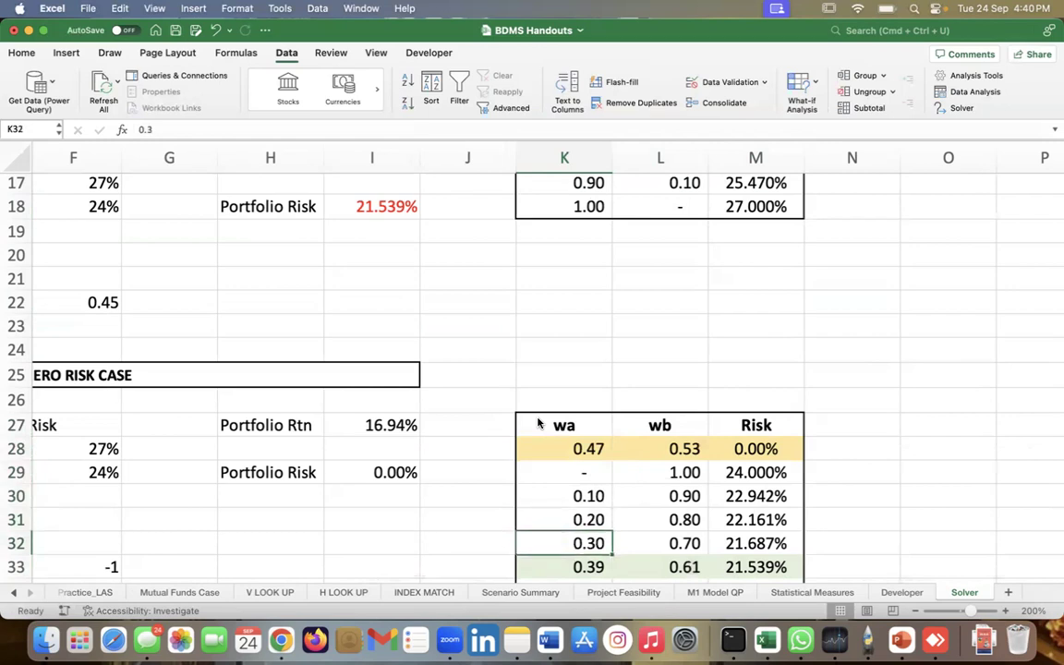
key(Down)
key(Down)
key(Down)
key(Down)
key(Left)
key(Left)
key(Left)
key(Left)
key(Left)
key(Left)
key(Left)
key(Right)
key(Right)
key(Right)
key(Right)
key(Right)
Clear the 0.39 and 0.61 weight row, K33:M33, from the copied table.
key(Up)
key(Up)
key(Right)
key(Right)
key(Up)
key(shift+Right)
key(shift+Right)
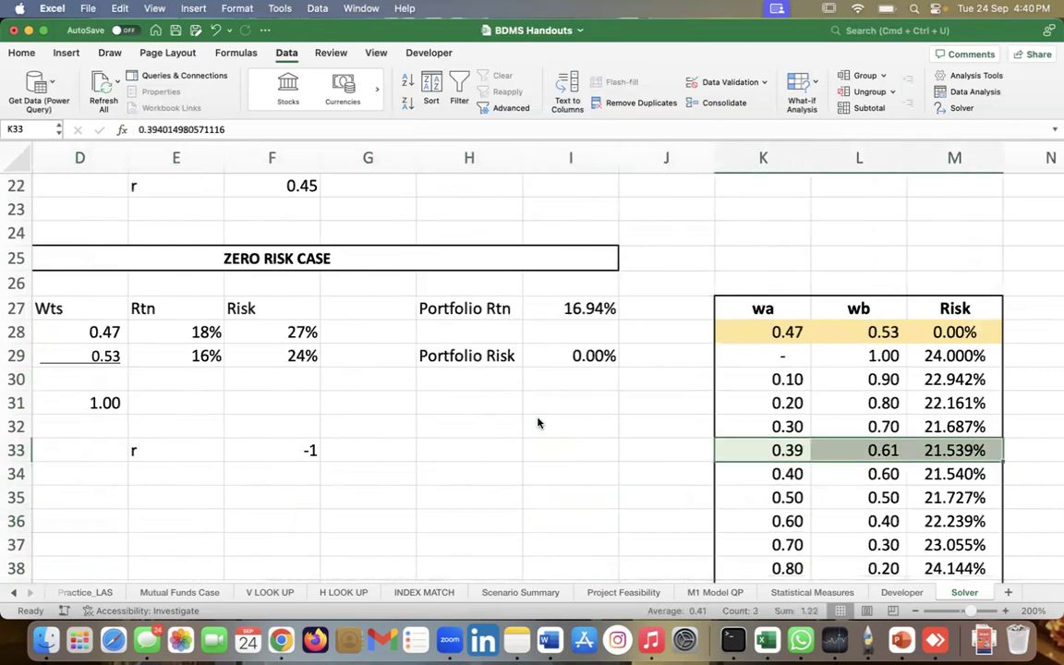
Move the remaining rows K34:M40 up by one row to close the gap left at row 33.
key(Down)
key(shift+Right)
key(shift+Right)
key(shift+Down)
key(shift+Down)
key(shift+Down)
key(shift+Down)
key(shift+Down)
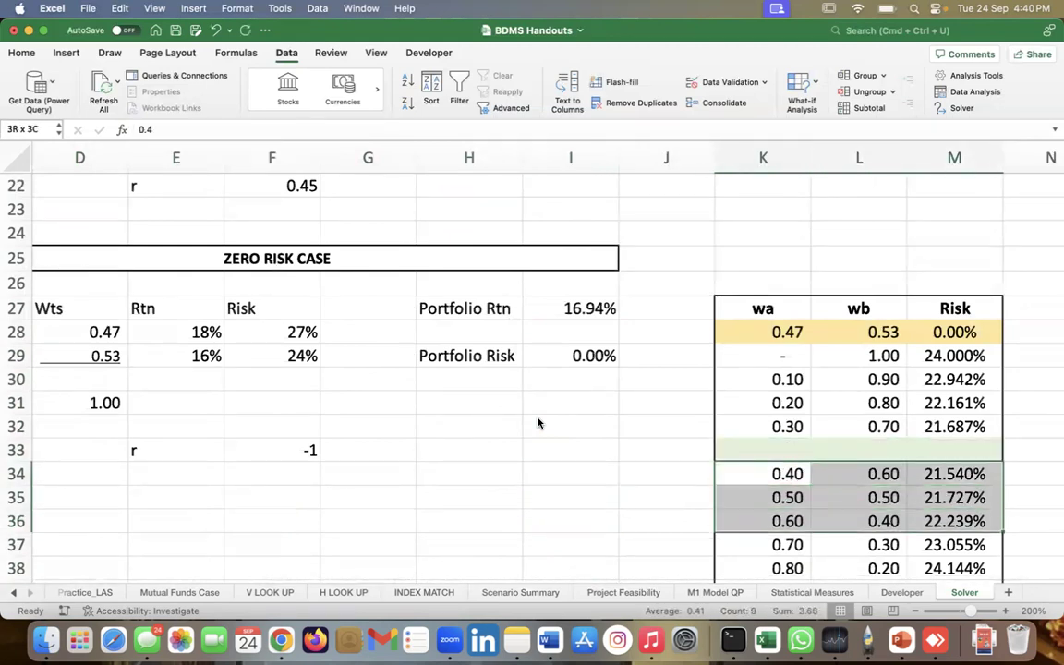
key(shift+Down)
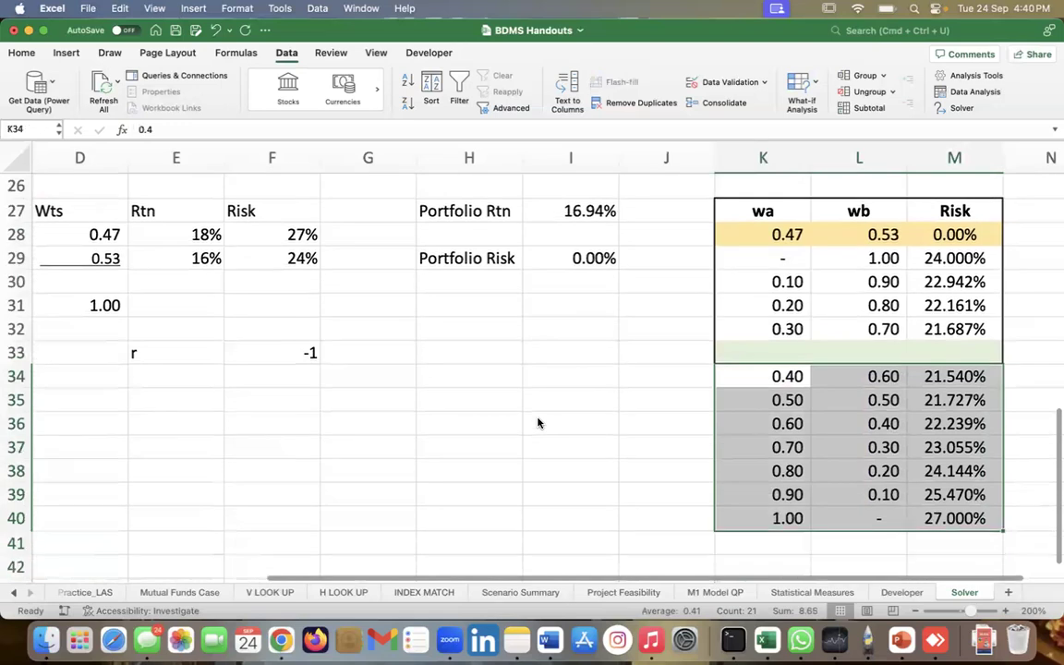
drag(802, 361, 802, 348)
click(1029, 394)
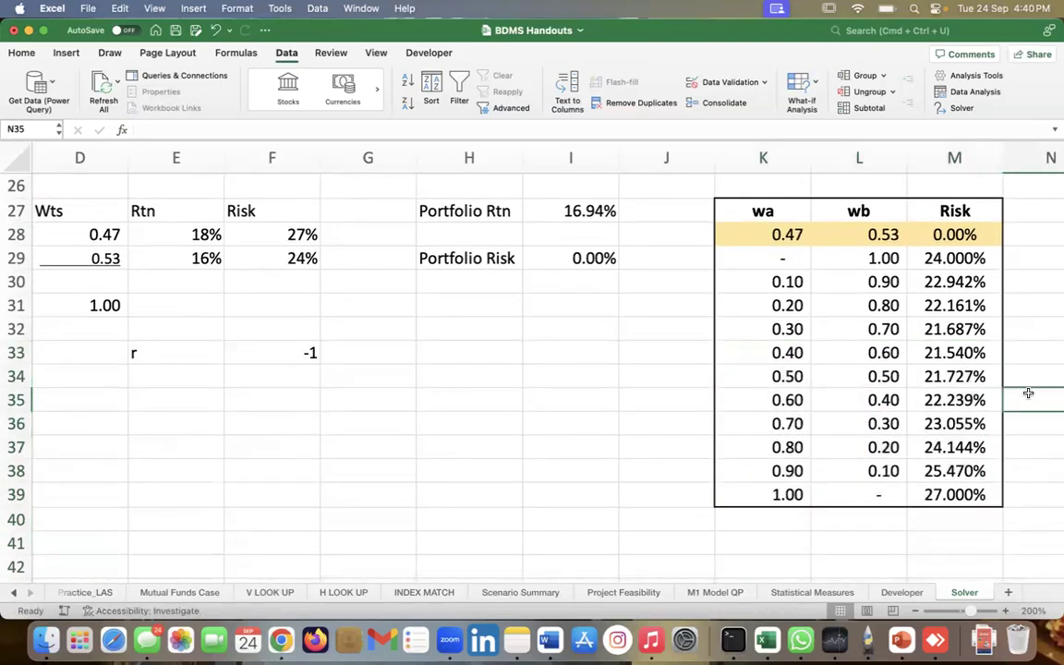
Move K34:M39 down one row to leave row 34 blank, and reapply the outside border around the table K27:M40.
drag(776, 376, 952, 495)
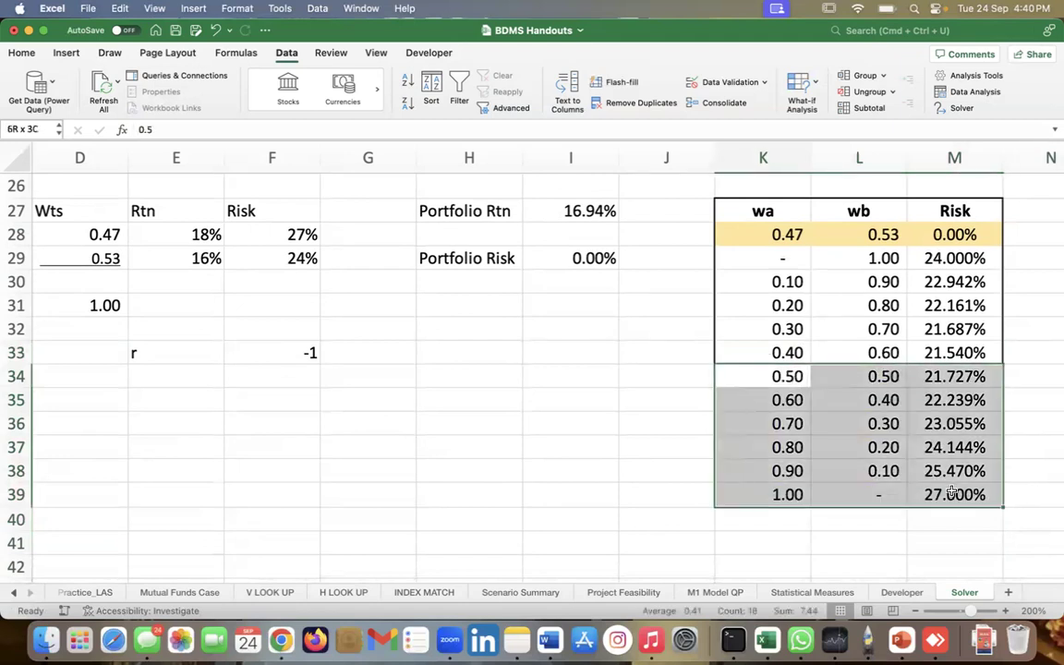
drag(834, 363, 836, 392)
drag(734, 209, 947, 518)
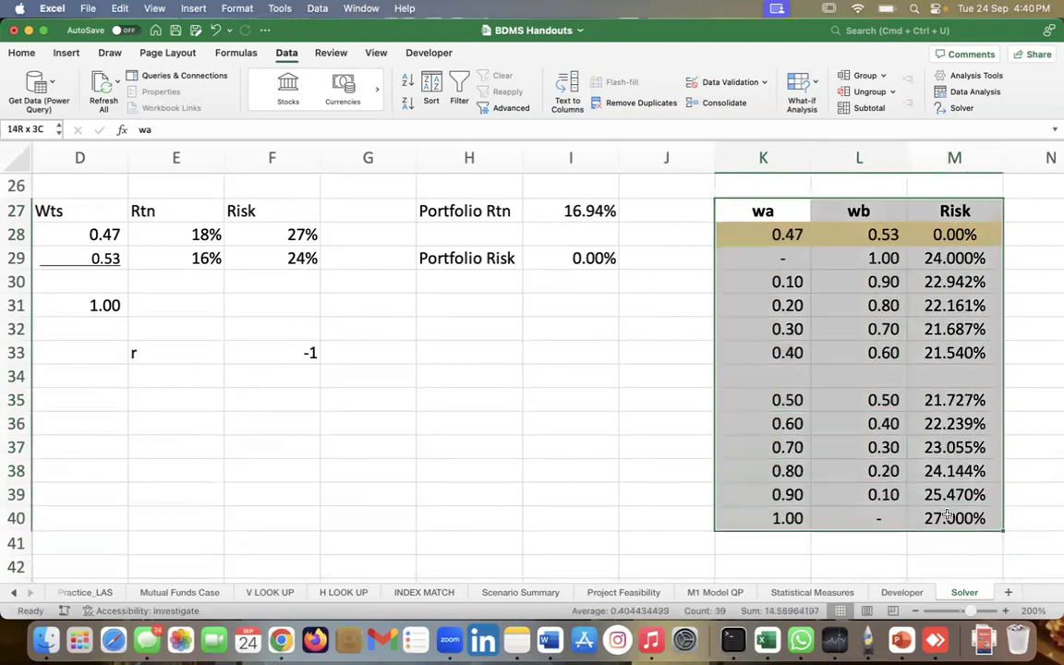
click(22, 54)
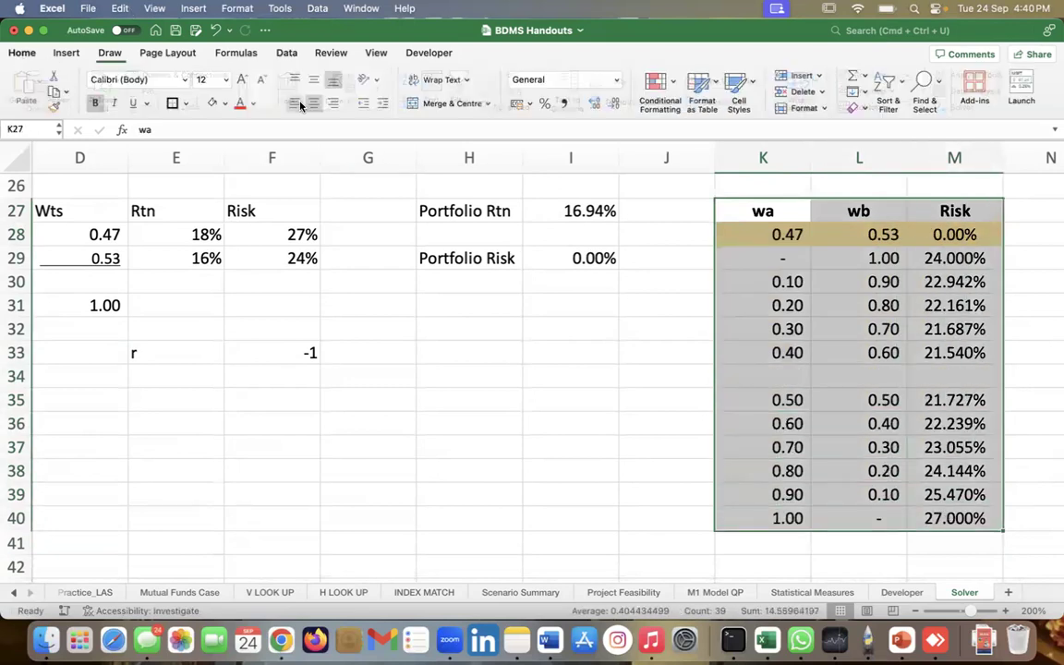
click(835, 394)
Try to paste portfolio A's weight from D28 into K34 as values and source formatting.
click(777, 373)
click(82, 231)
key(super+c)
click(783, 368)
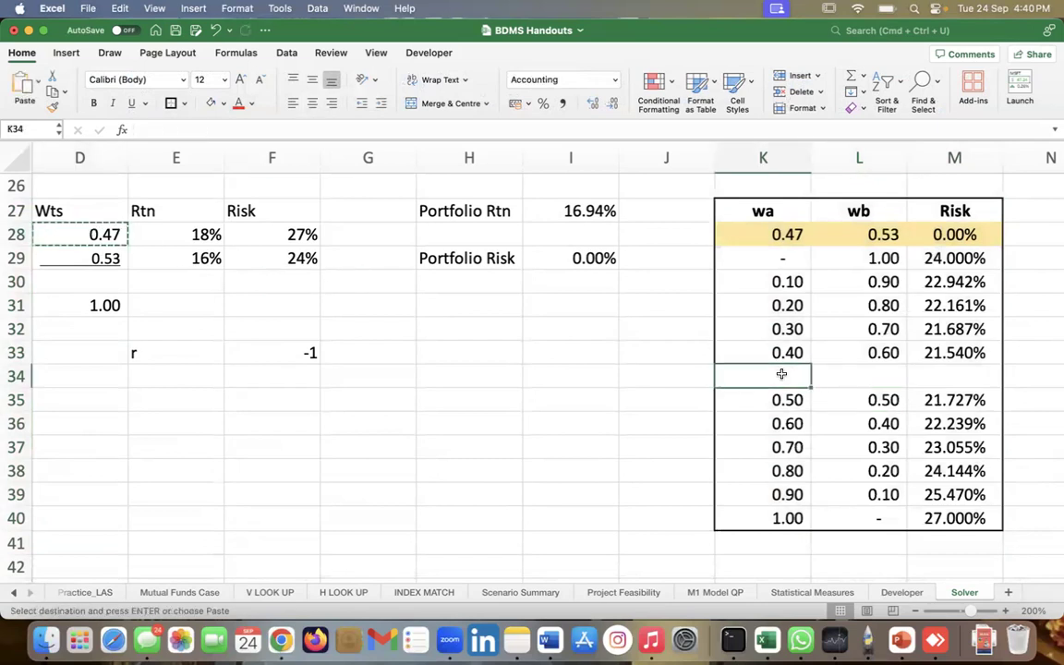
right_click(783, 368)
mouse_move(830, 205)
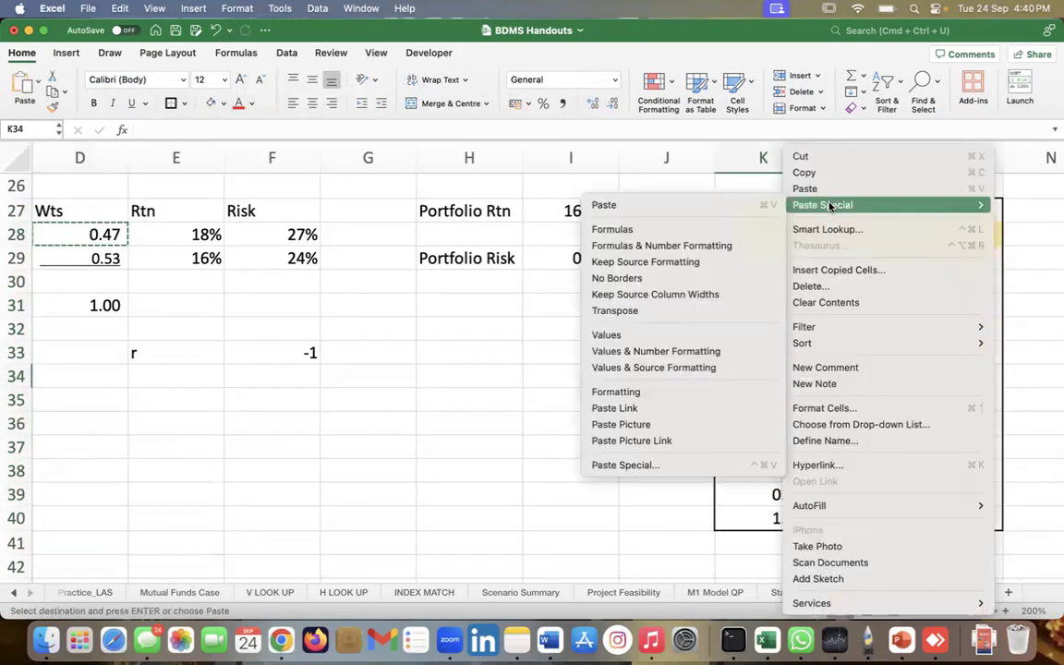
click(631, 367)
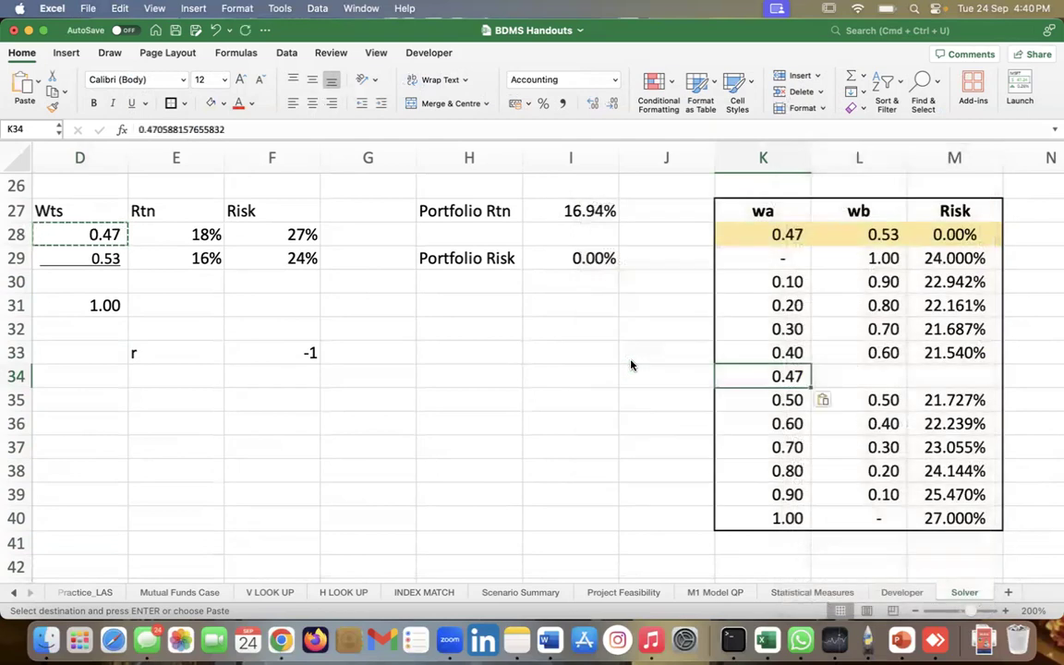
key(super+z)
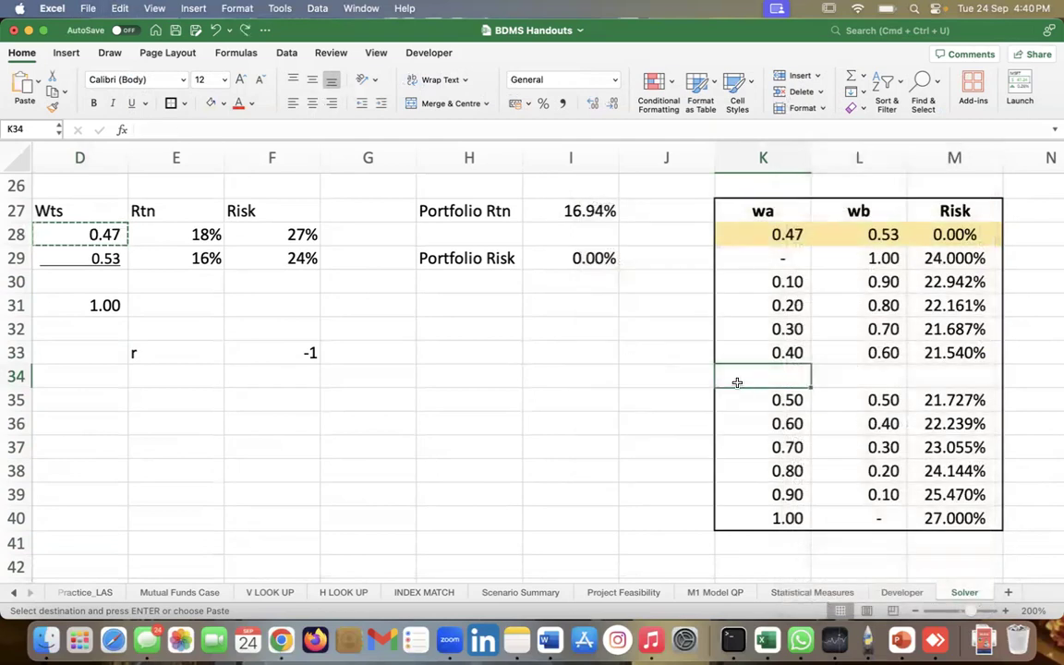
Paste portfolio A's weight from D28 into K34 as values and number formatting.
click(90, 238)
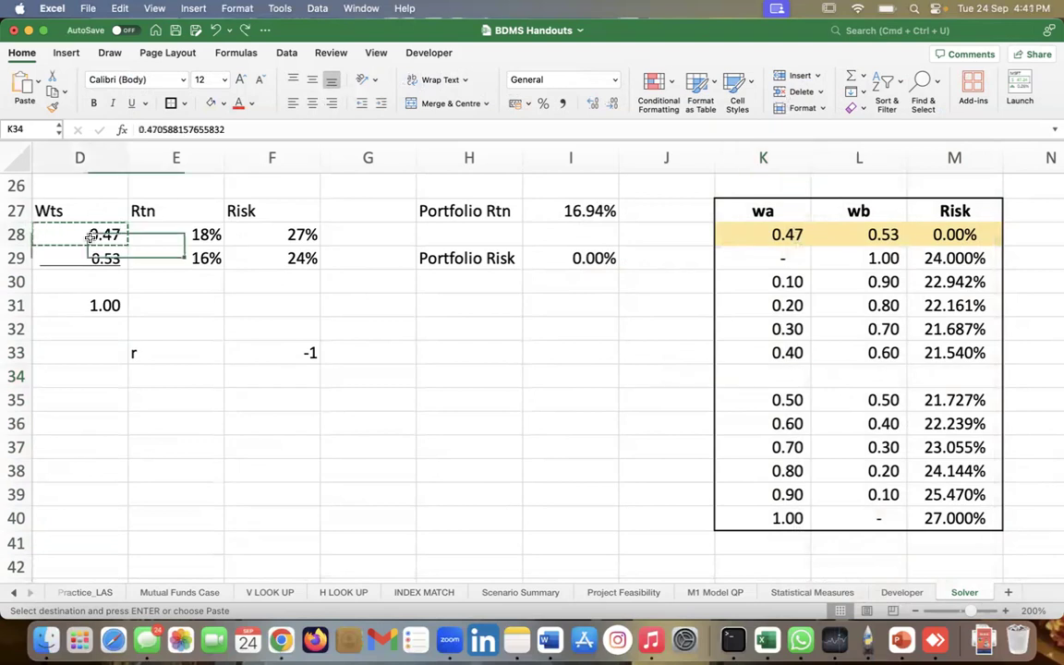
click(771, 383)
right_click(772, 382)
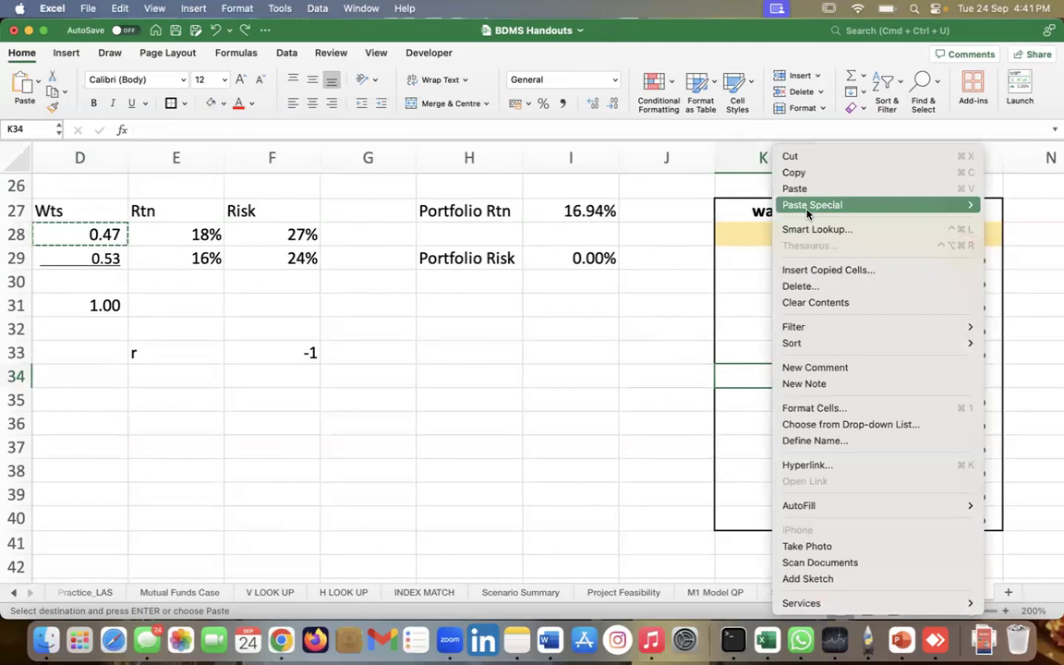
mouse_move(808, 214)
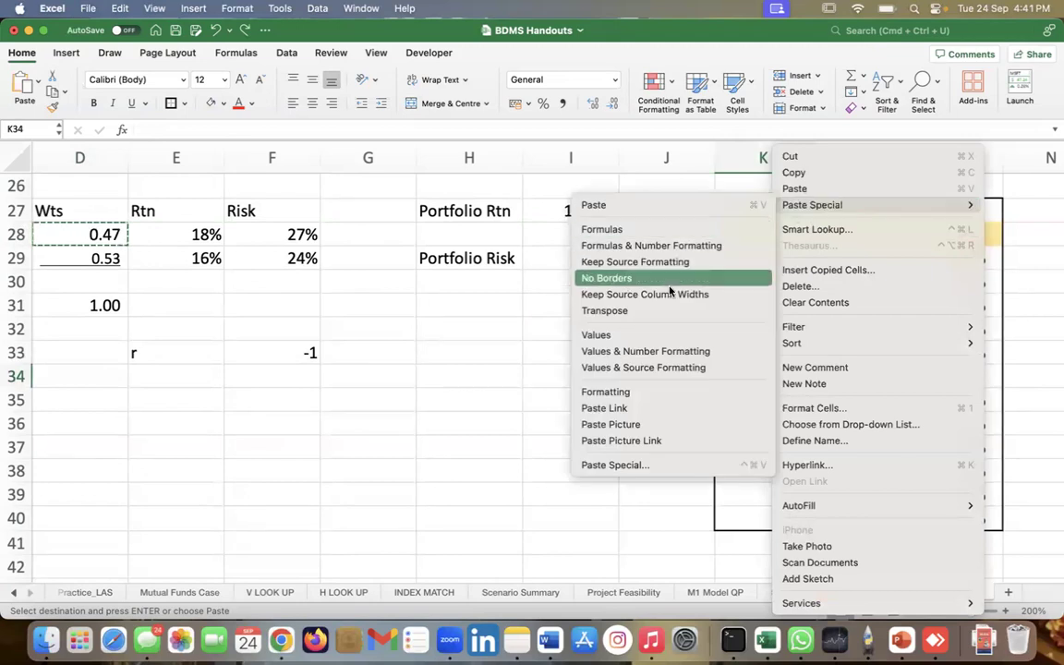
click(681, 355)
Calculate portfolio B's matching weight in L34 with the formula =1-K34.
click(878, 376)
text(=1)
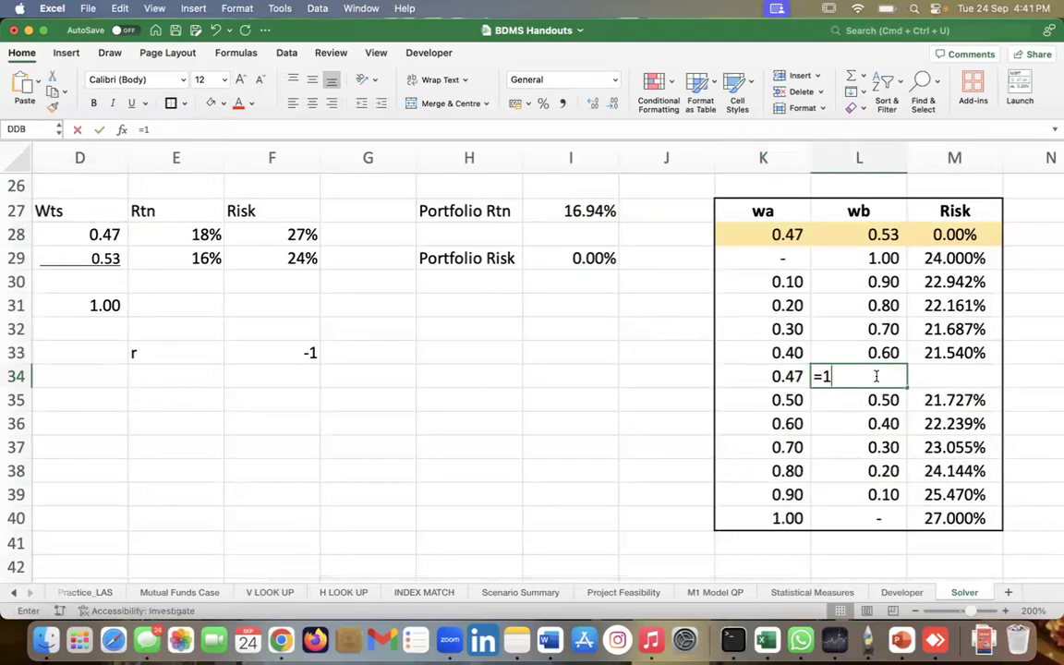
text(-K34)
Clear the old risk results in M29:M40 of the copied table.
key(Up)
key(Up)
key(Up)
key(Up)
key(Right)
key(Up)
key(shift+Down)
key(shift+Down)
key(shift+Down)
key(shift+Down)
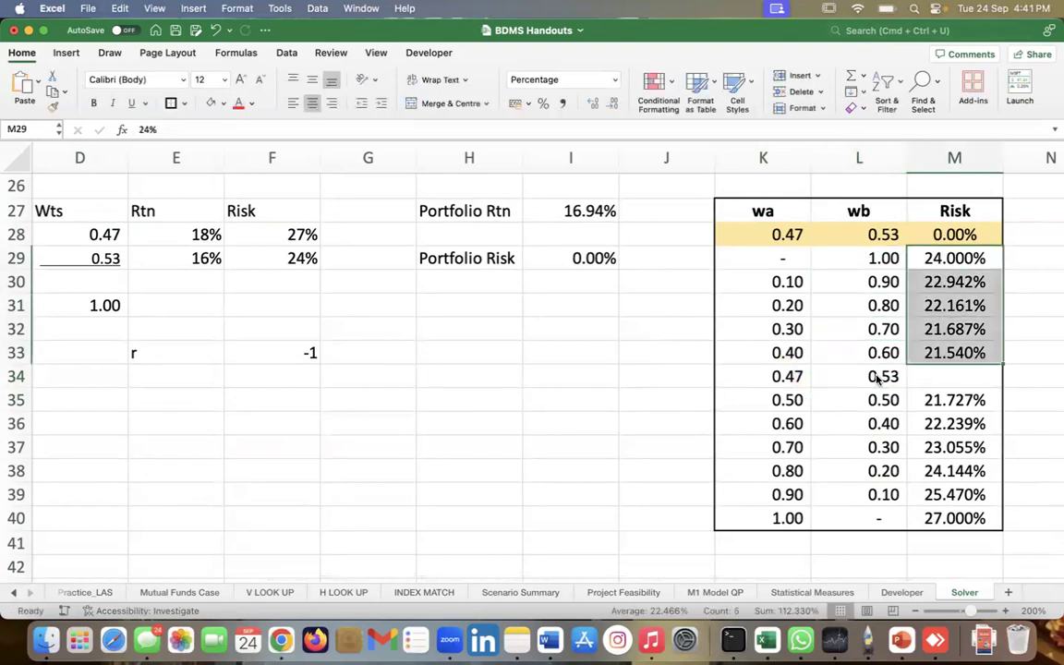
key(shift+Down)
key(shift+Down)
key(shift+Down)
key(shift+Down)
key(shift+Down)
key(shift+Down)
key(shift+Down)
key(Delete)
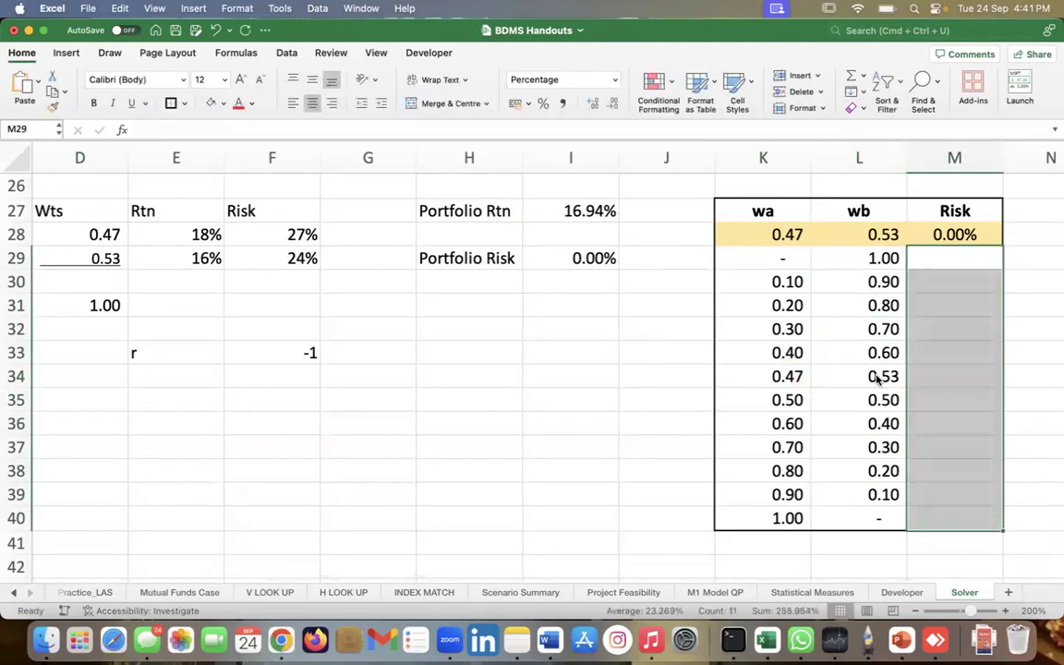
Link cell K28 of the copied table to portfolio A's base case weight in D6.
key(Up)
key(Left)
key(Left)
text(=)
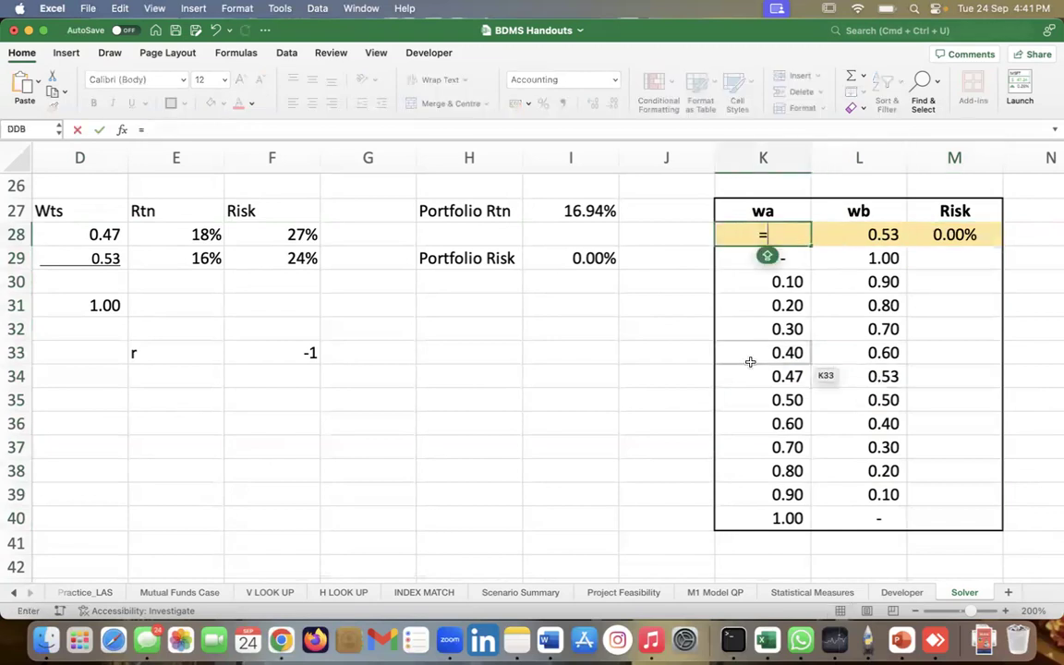
scroll(750, 361, up, 10)
scroll(750, 361, left, 2)
click(349, 315)
key(Return)
Link cell L28 of the copied table to portfolio B's base case weight in D7.
key(Up)
key(Right)
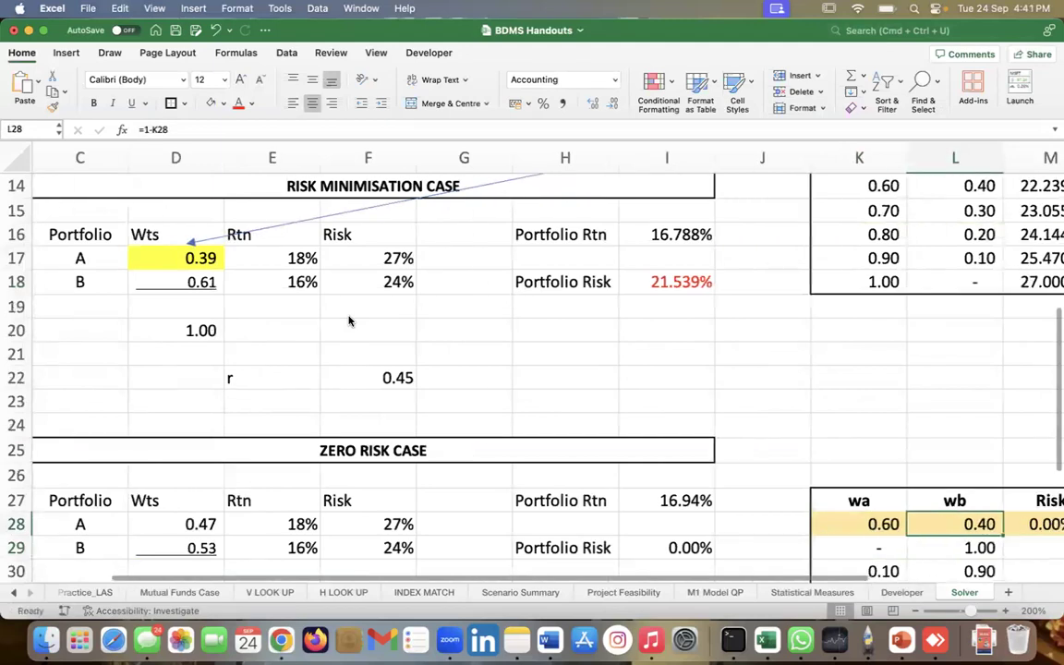
text(=)
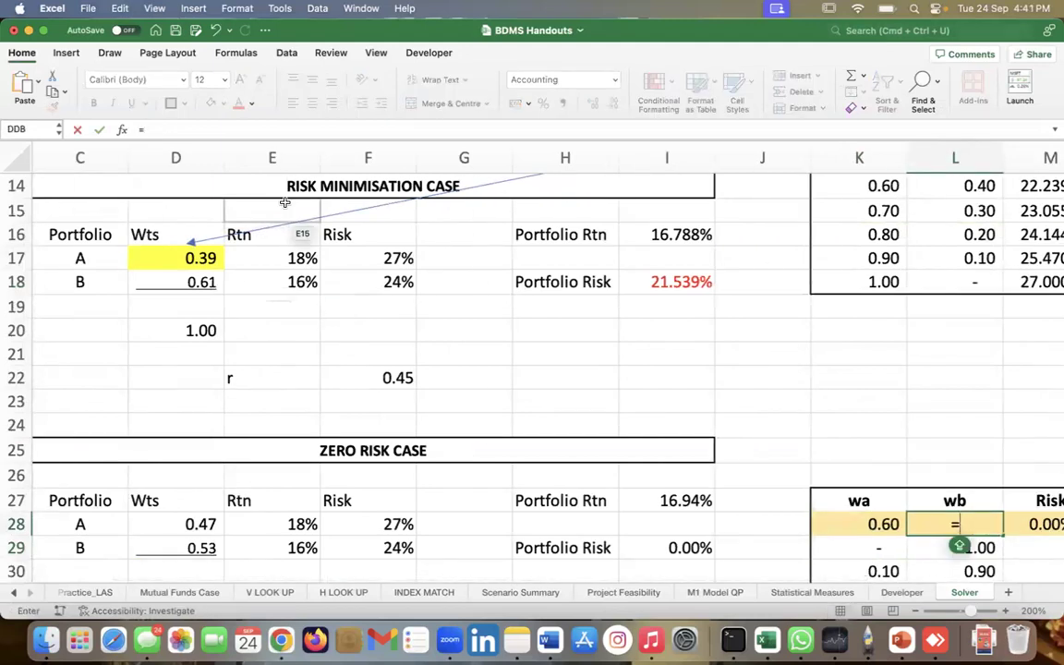
scroll(398, 314, up, 10)
scroll(398, 314, left, 2)
click(374, 335)
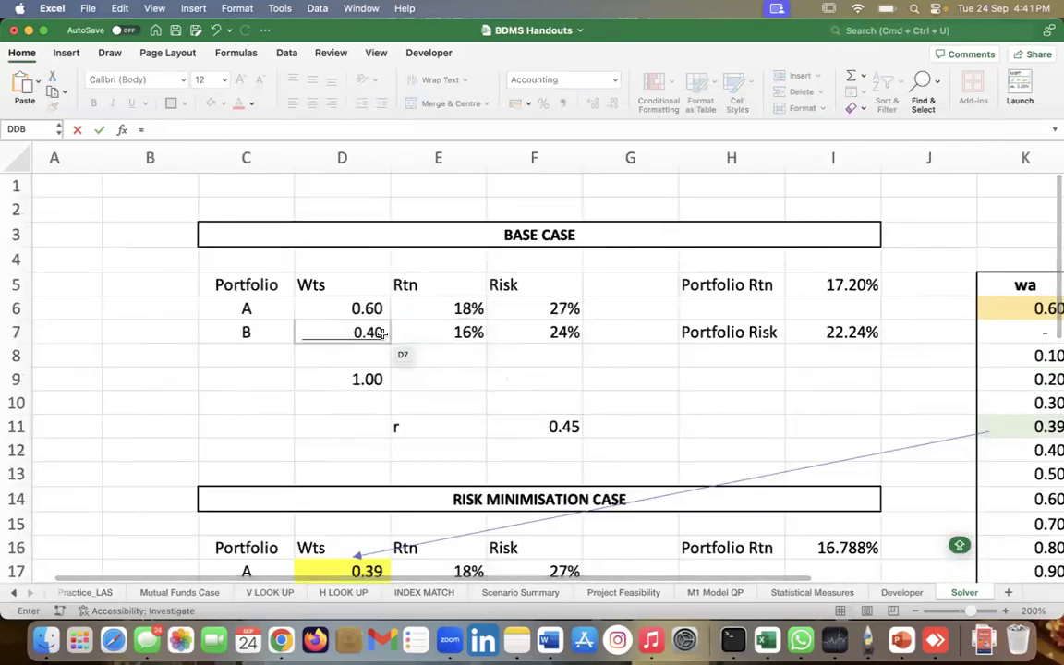
key(Return)
Link risk cell M28 of the copied table to the base case portfolio risk in I7.
key(Up)
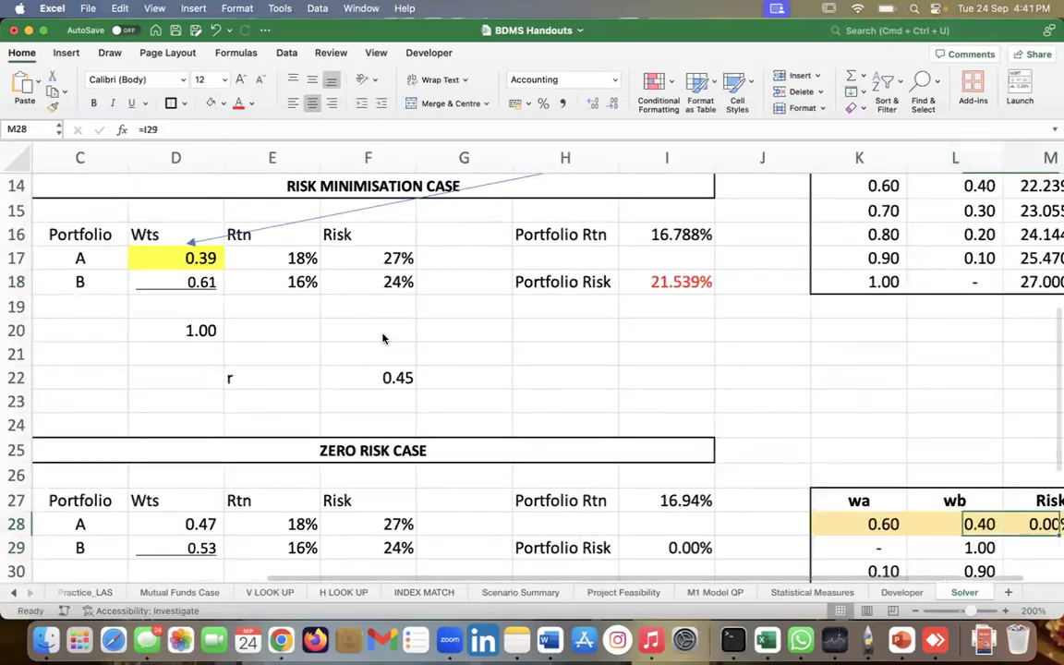
key(Right)
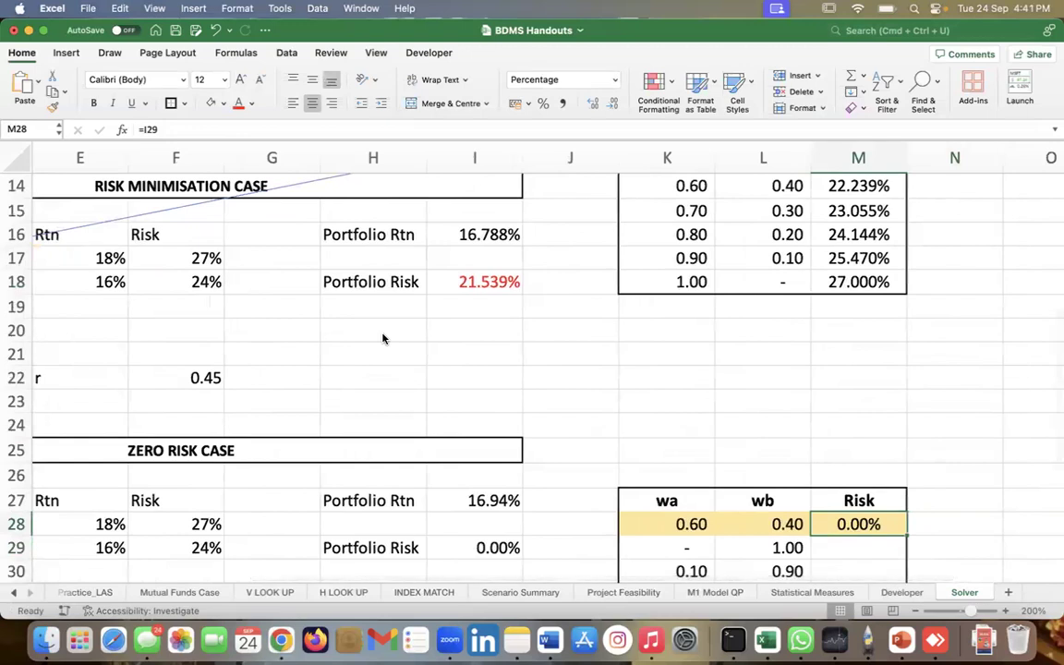
text(=)
scroll(550, 325, up, 10)
scroll(551, 326, left, 3)
click(815, 334)
key(Return)
key(Left)
key(Left)
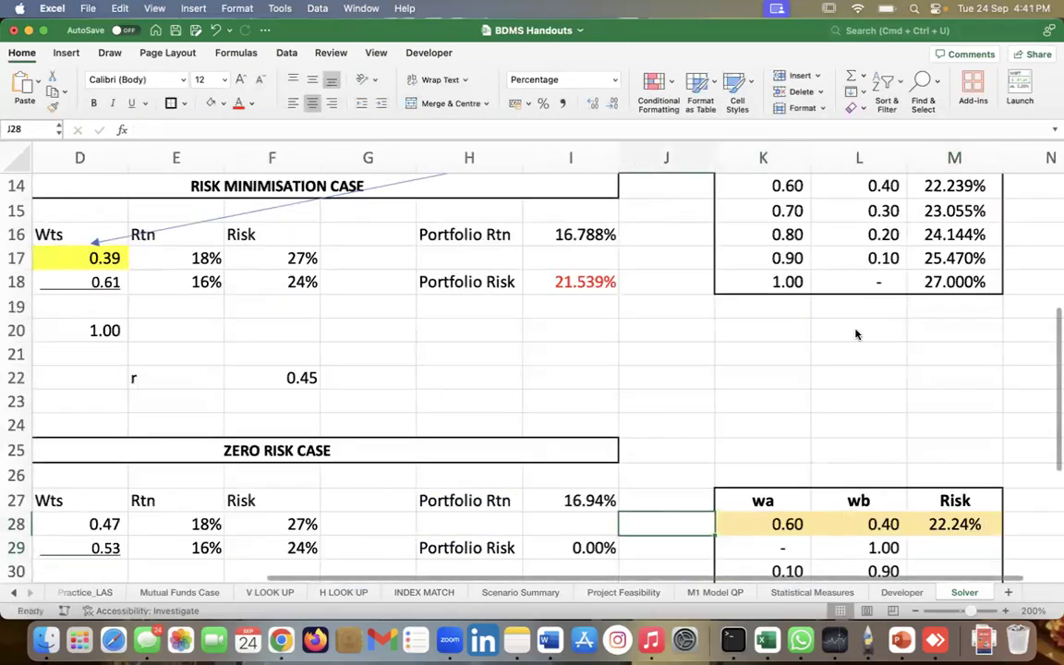
Set the base case correlation r in F11 to -1.
scroll(532, 256, up, 10)
scroll(532, 256, left, 2)
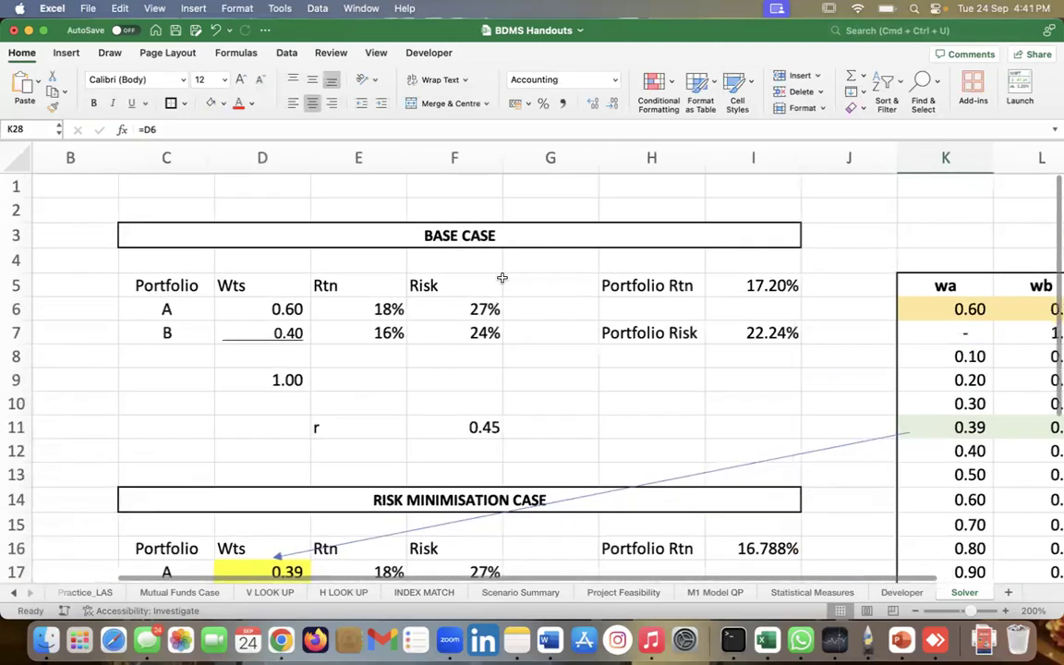
click(473, 426)
text(-1)
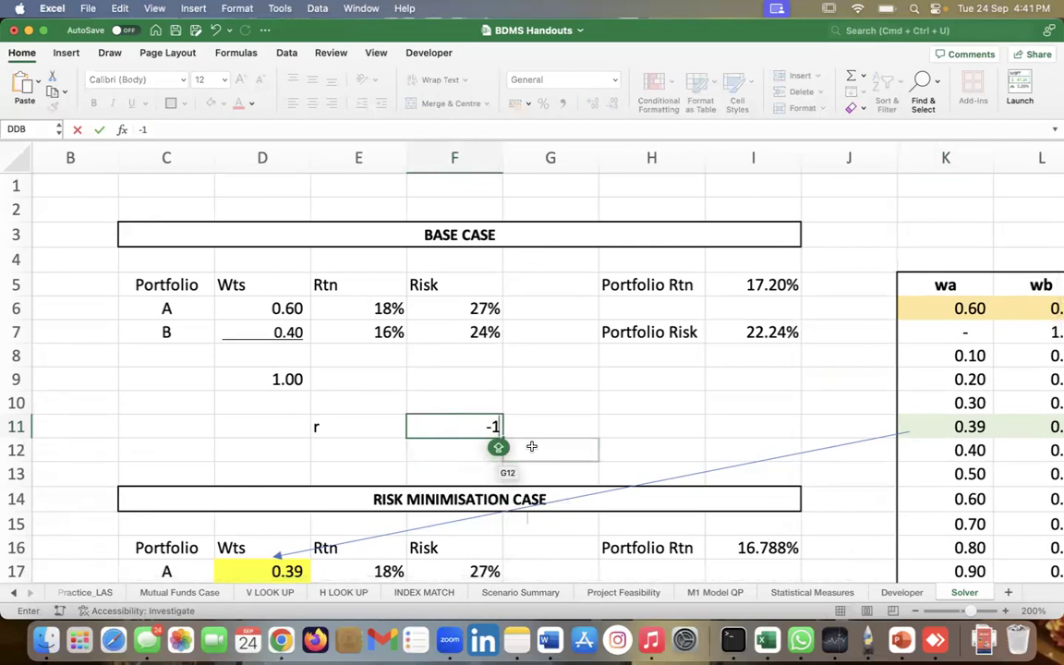
key(Return)
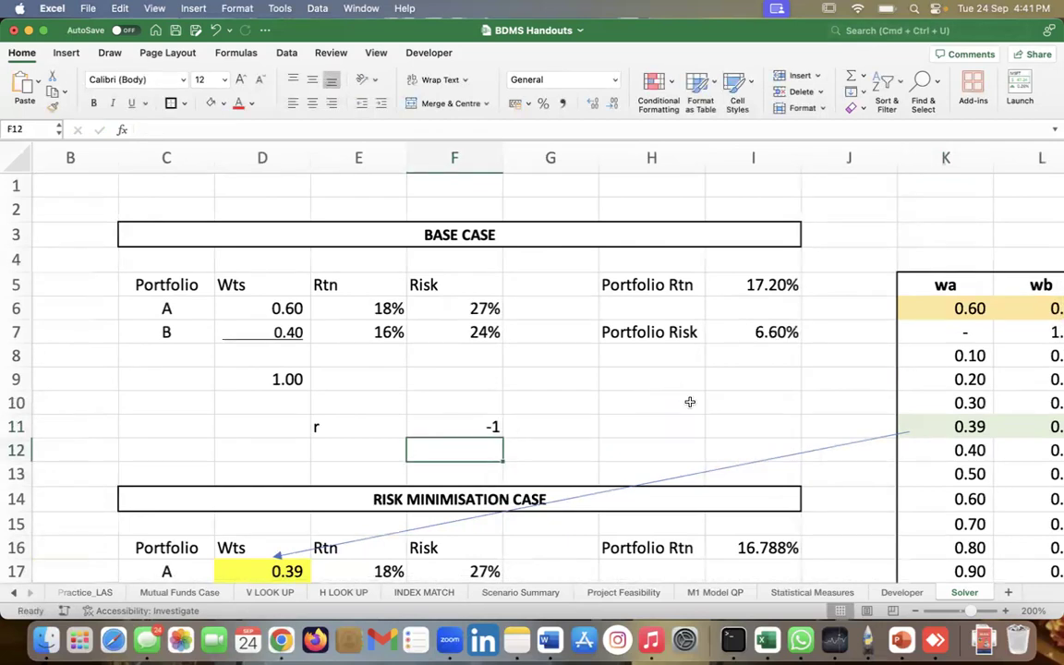
Create a What-If data table on K28:M40 with D6 as the column input cell.
scroll(690, 402, down, 10)
scroll(690, 402, right, 3)
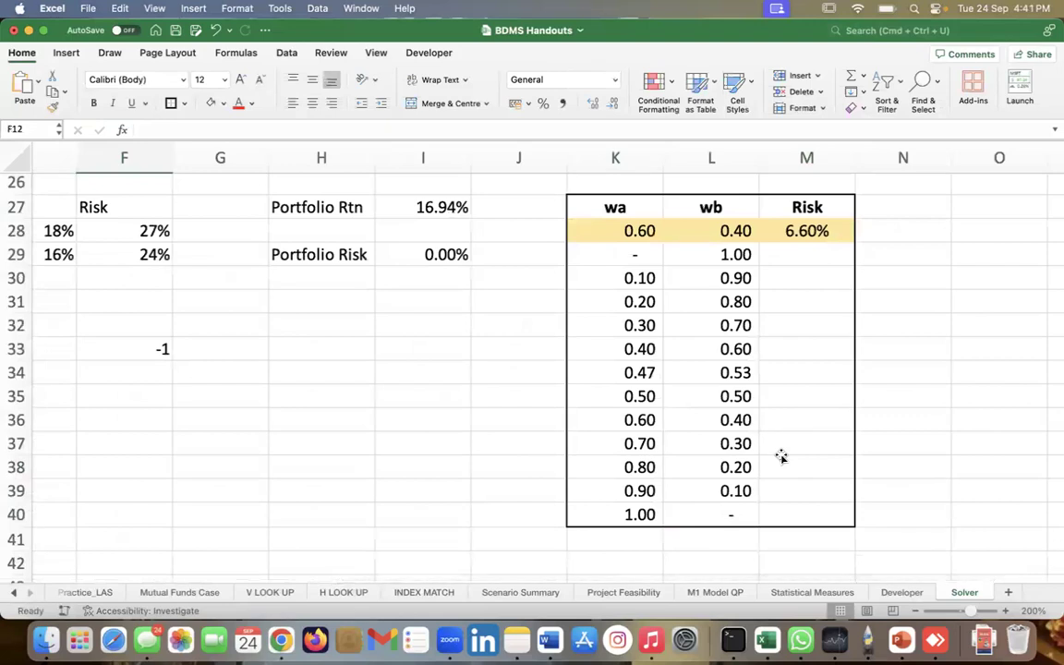
click(627, 228)
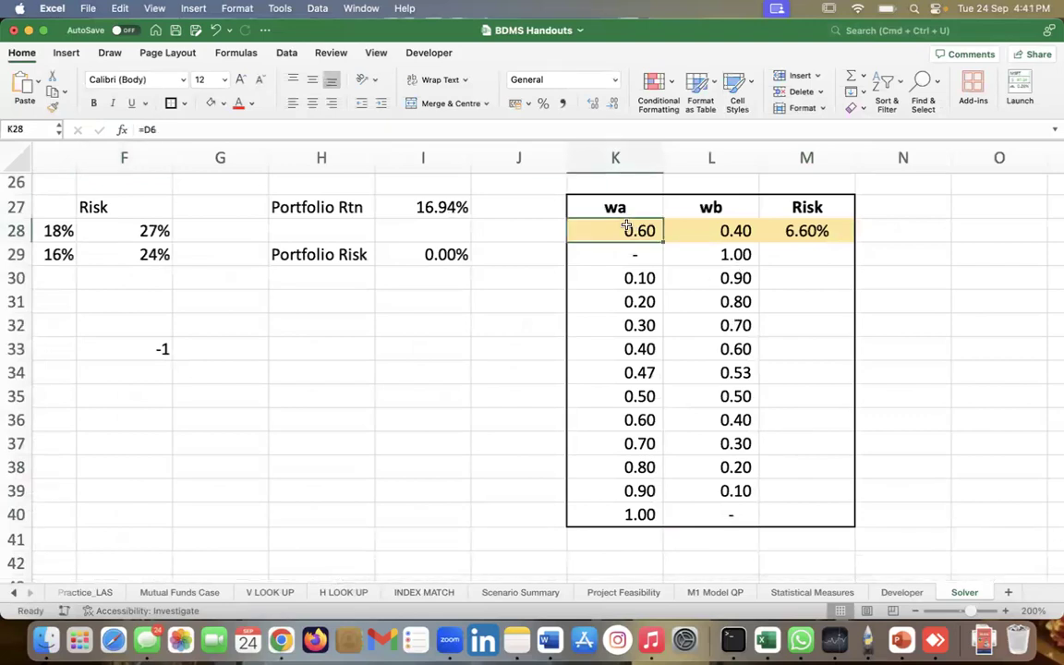
key(super+shift+Right)
key(super+shift+Down)
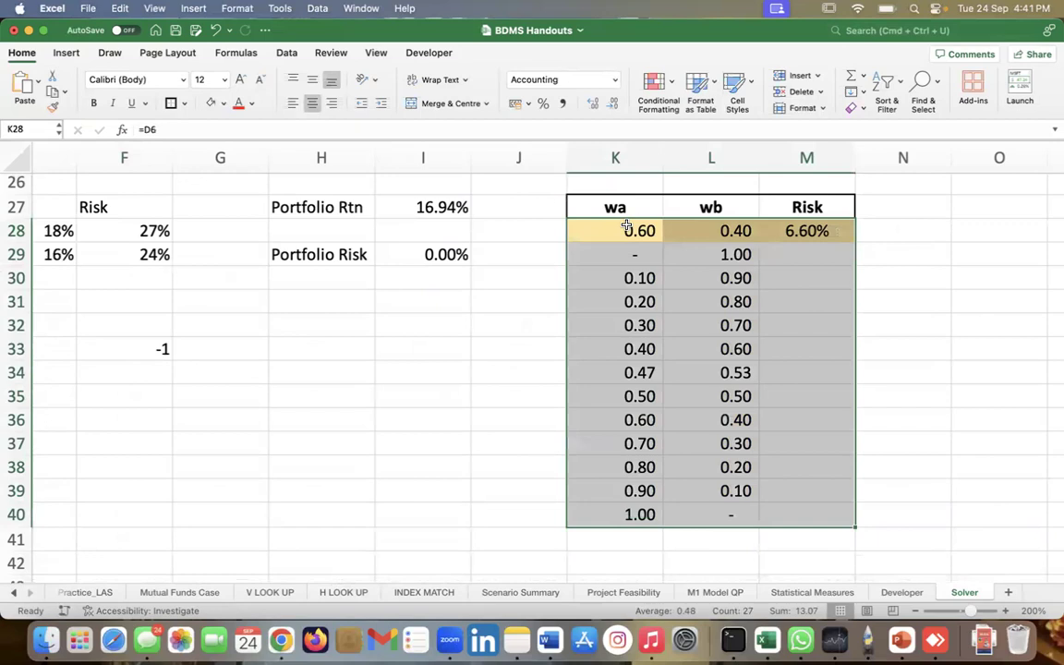
click(286, 54)
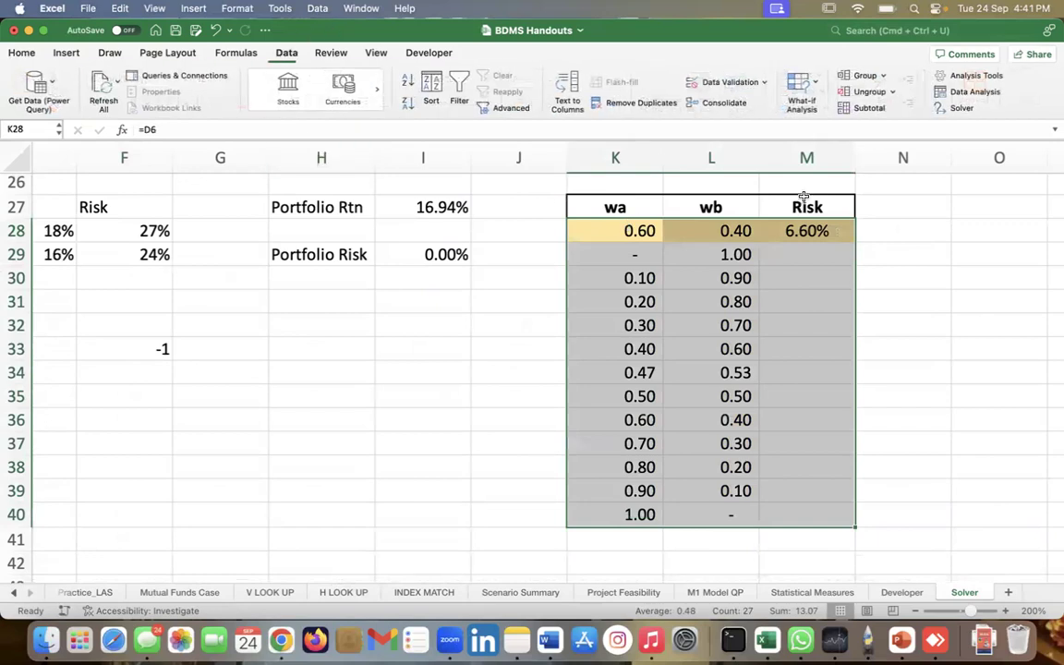
click(802, 97)
click(813, 137)
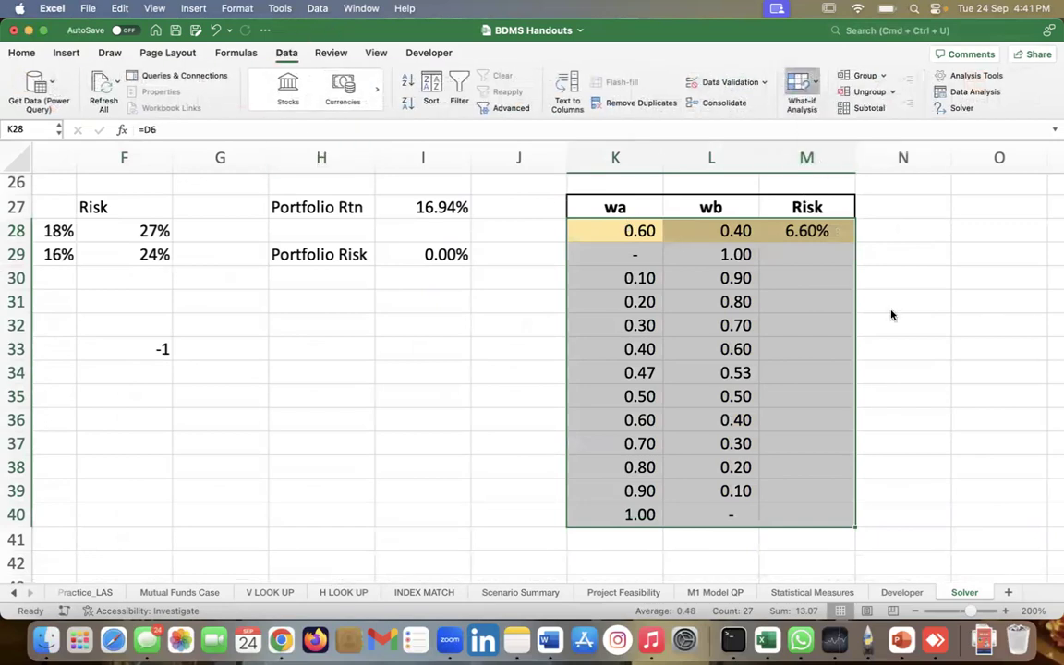
click(560, 206)
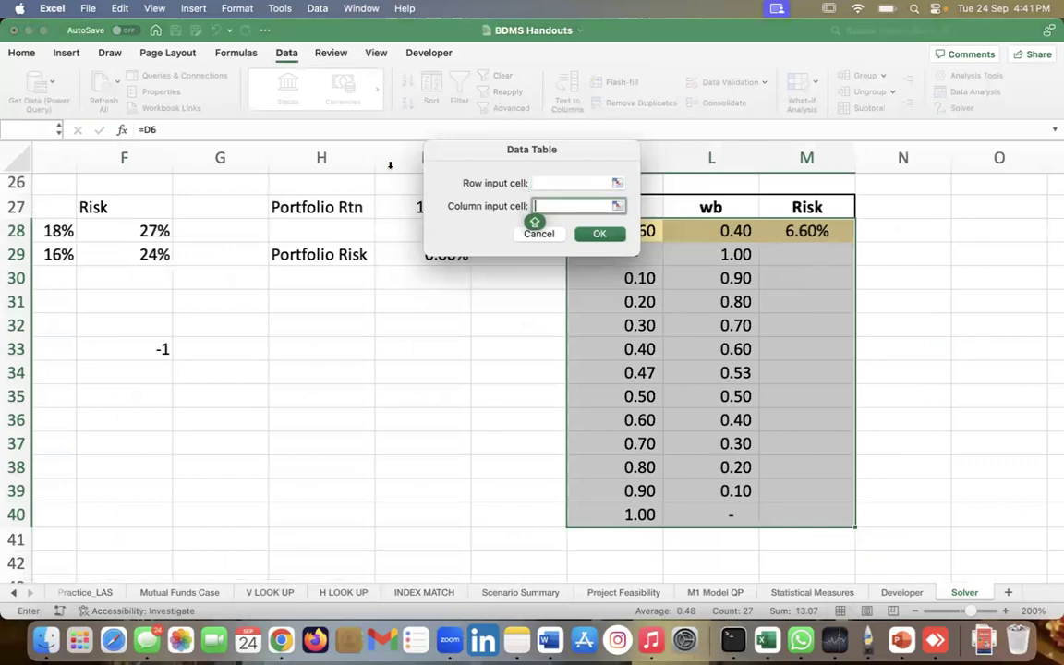
scroll(441, 369, up, 10)
scroll(305, 277, left, 2)
scroll(305, 276, left, 1)
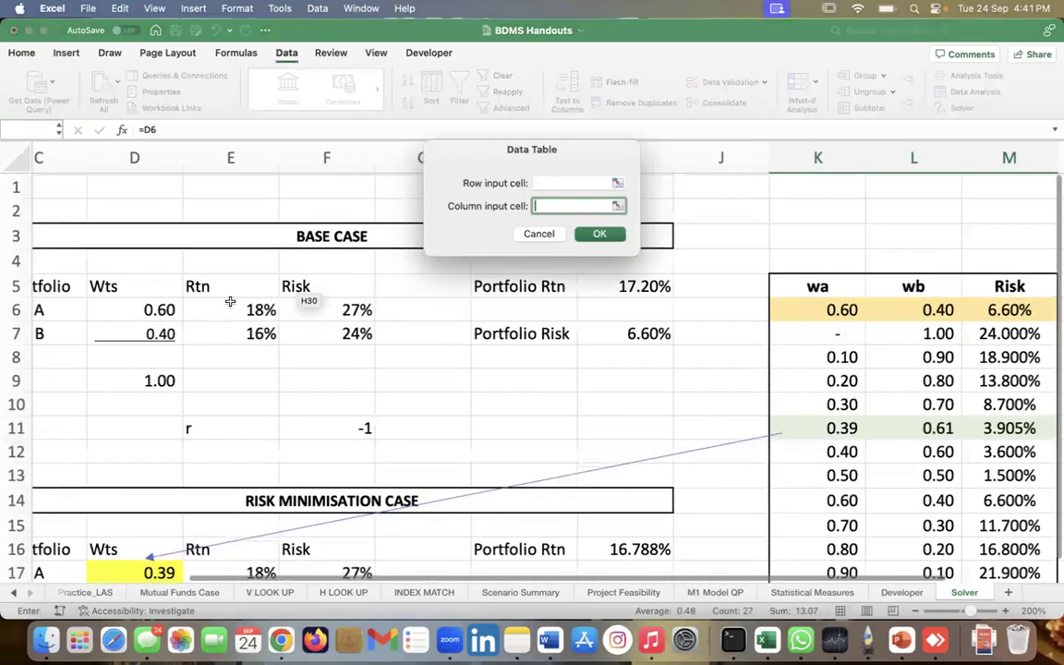
click(150, 305)
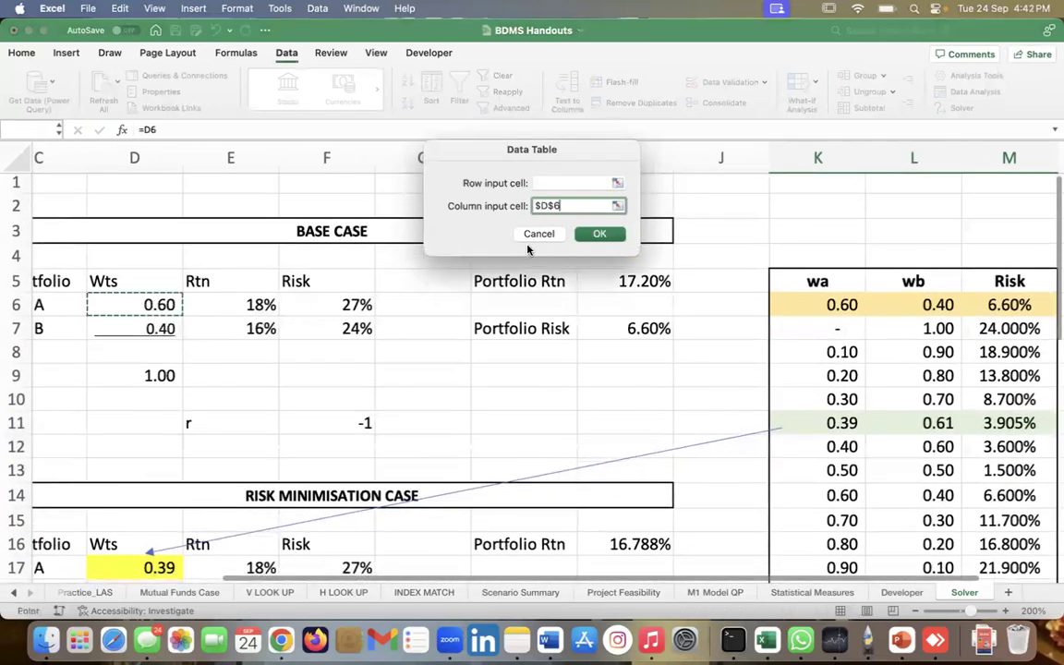
click(598, 233)
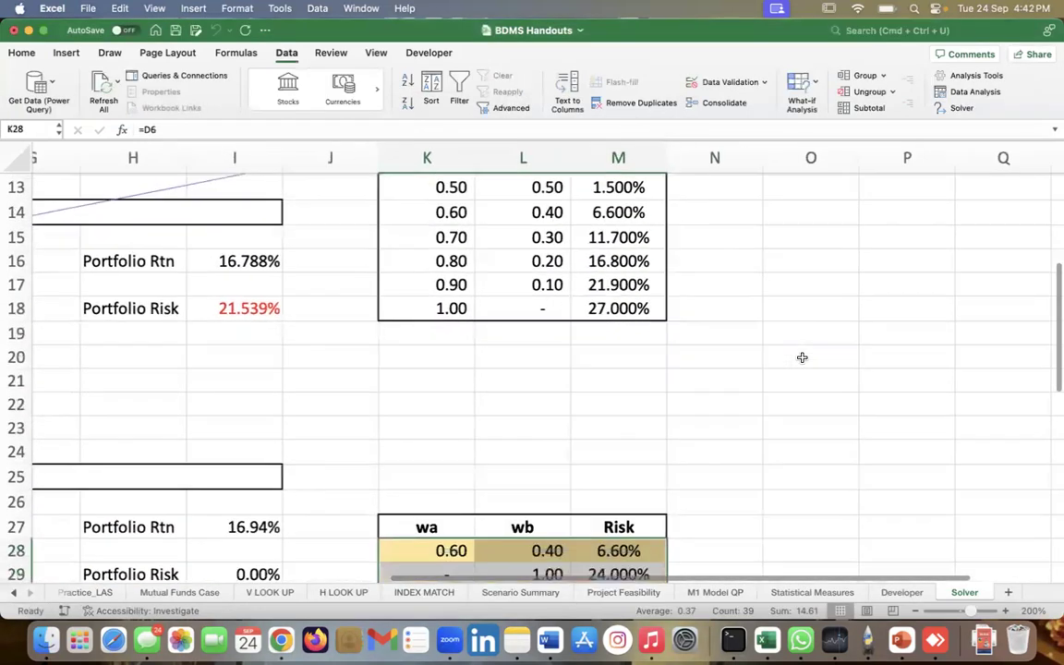
scroll(802, 357, down, 2)
click(809, 413)
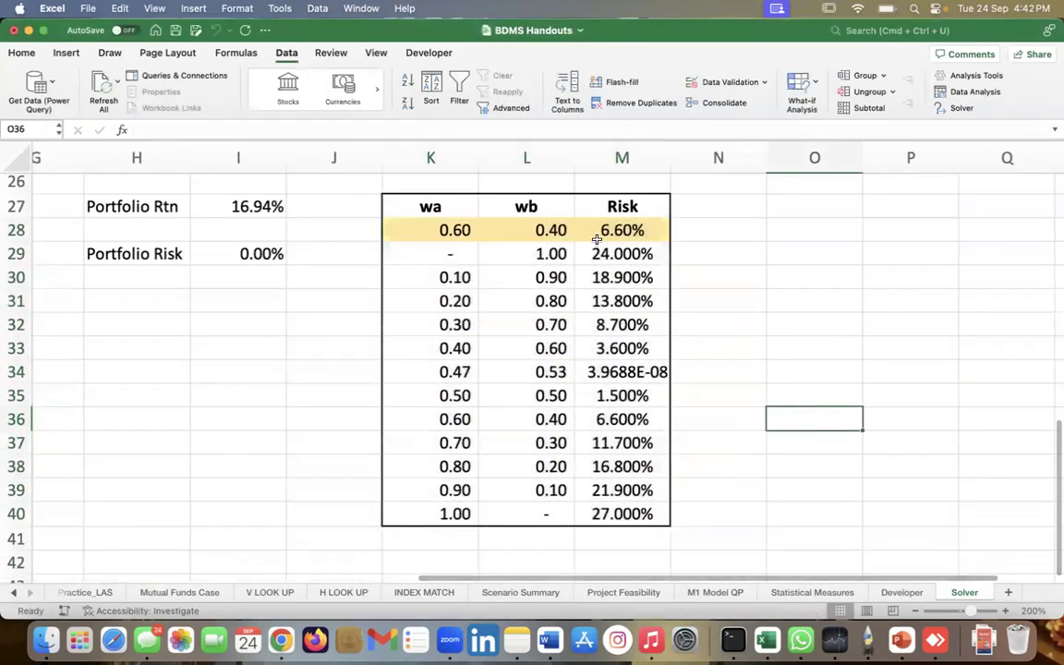
Format the risk result in M34 as a percentage.
click(609, 369)
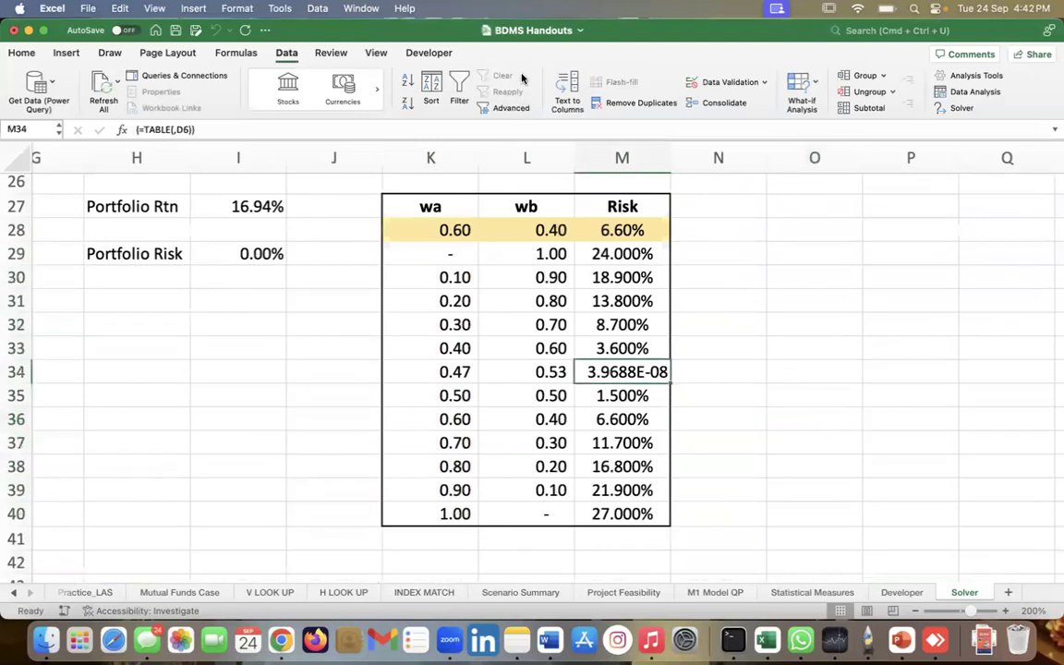
click(21, 53)
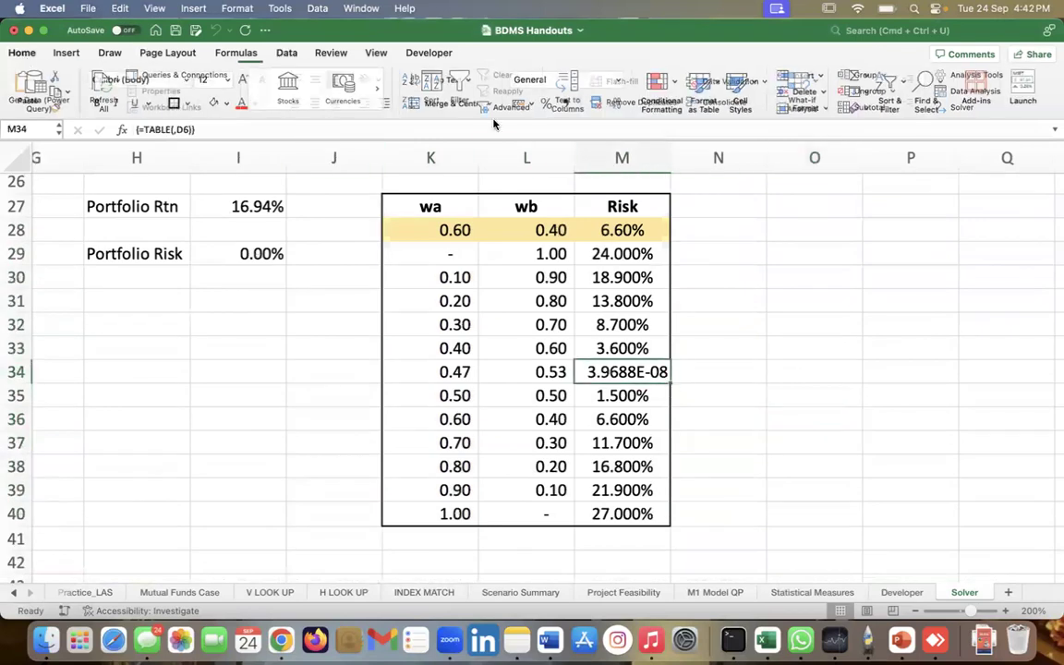
click(543, 103)
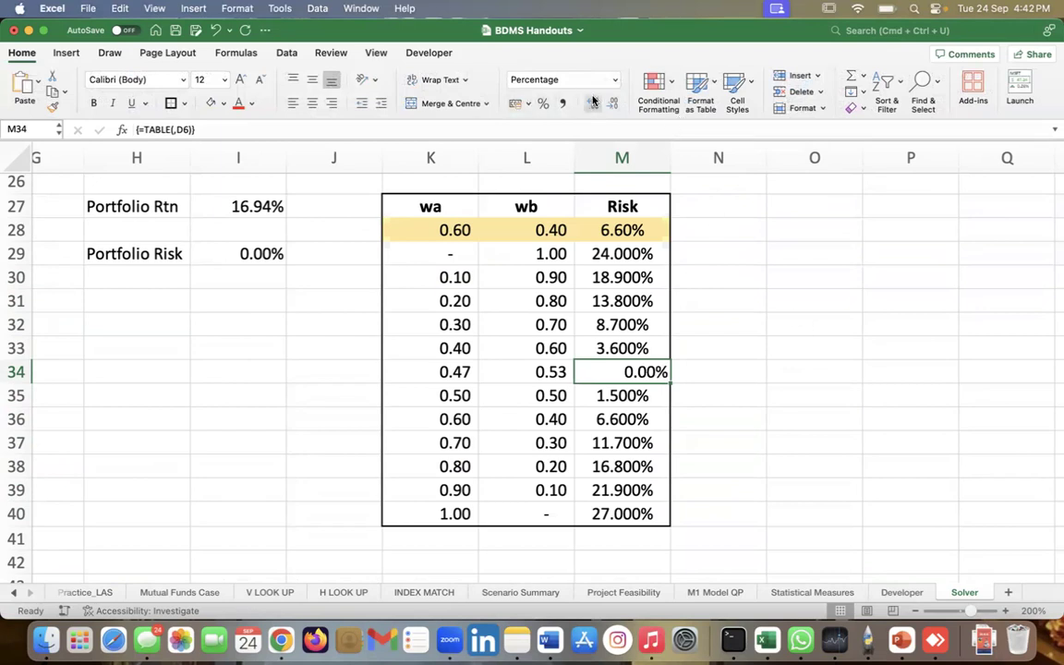
Format the risk results in M29:M40 as percentages with three decimal places.
click(856, 367)
drag(625, 254, 621, 516)
click(564, 104)
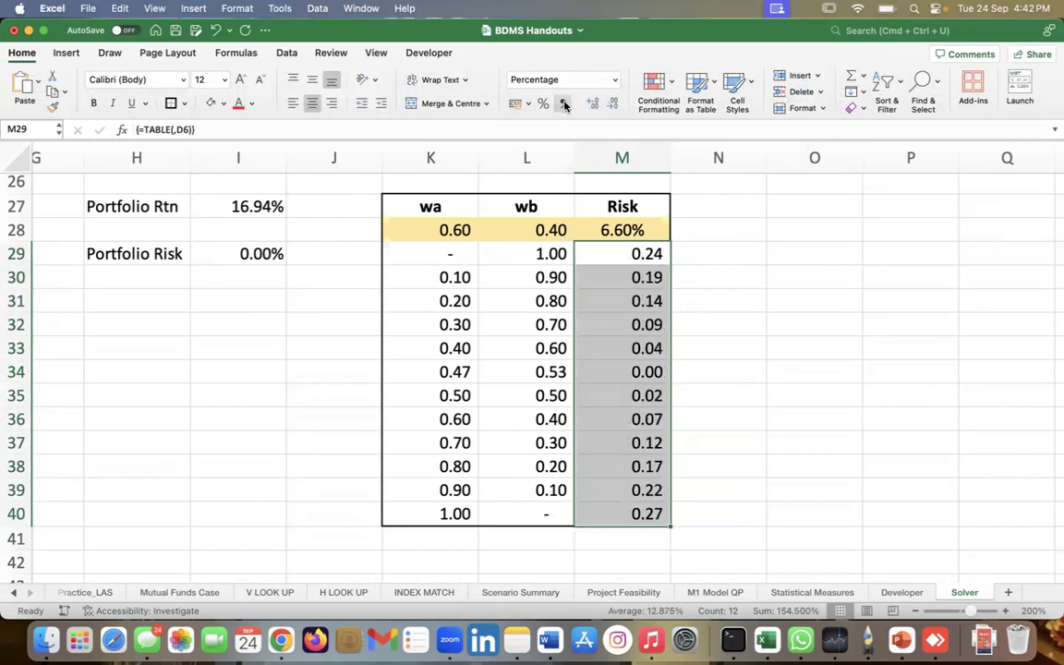
click(543, 105)
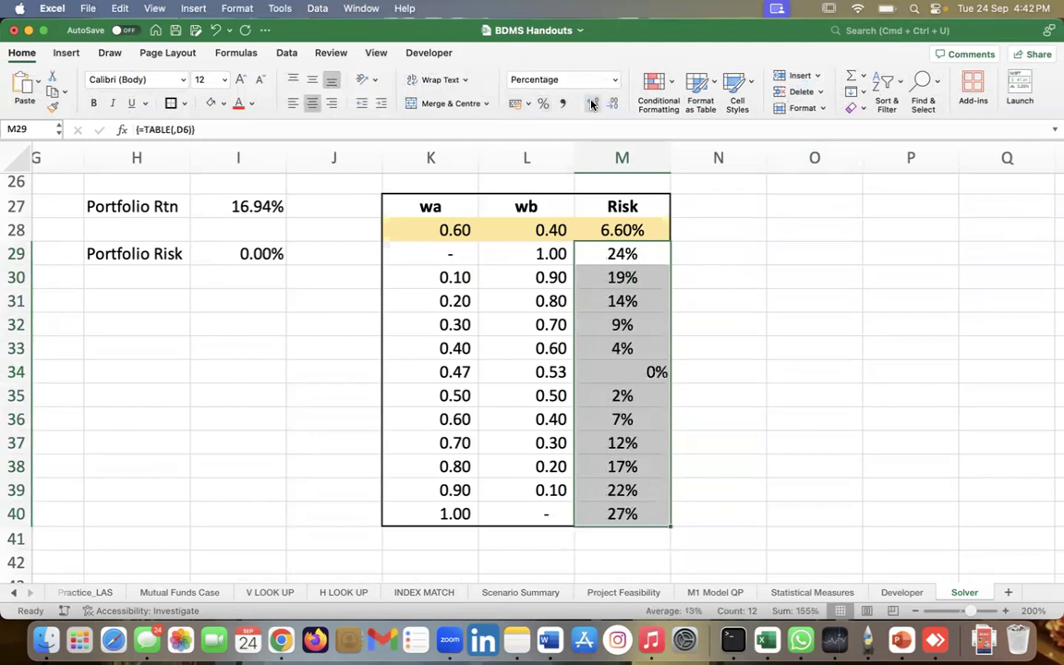
click(592, 104)
click(592, 104)
click(592, 104)
click(592, 104)
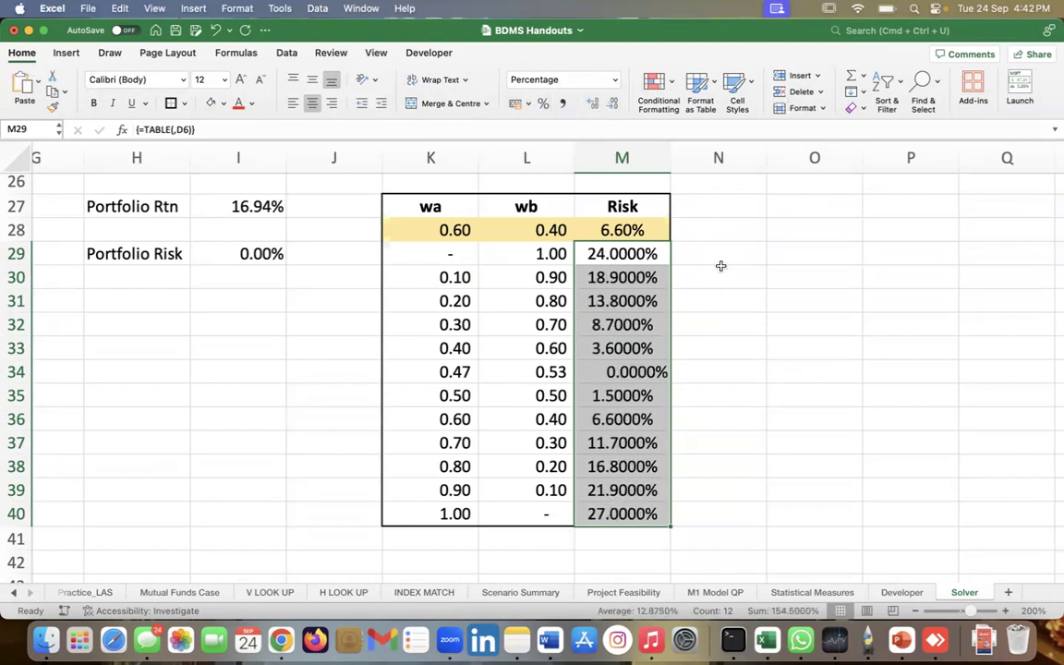
click(614, 105)
Copy the cell formatting of M33 to M34 with the Format Painter.
click(784, 311)
click(642, 349)
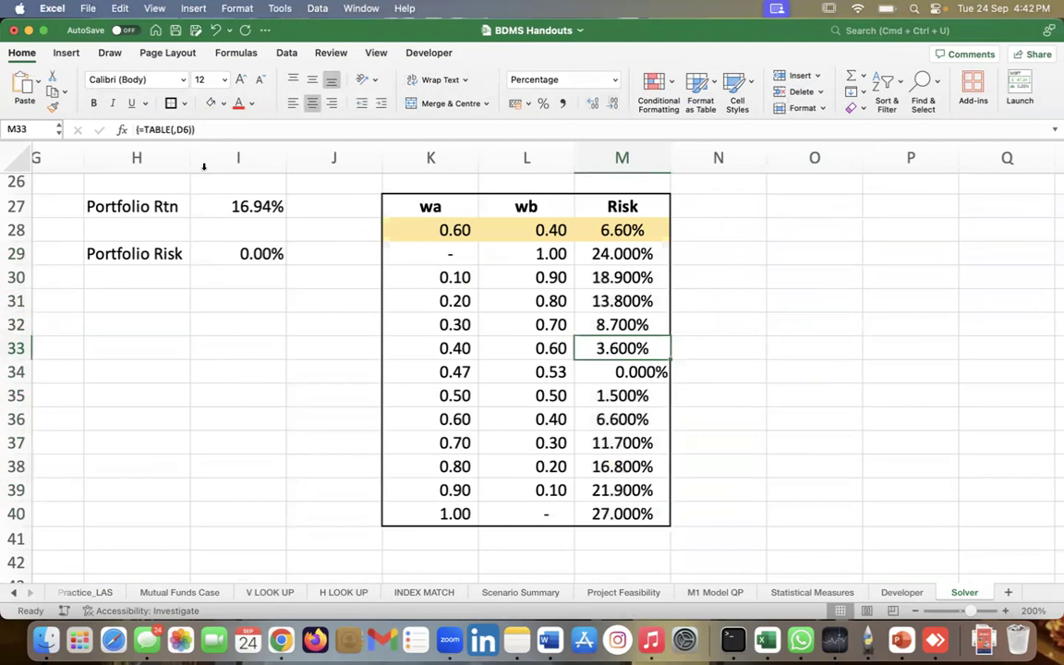
click(53, 106)
click(609, 371)
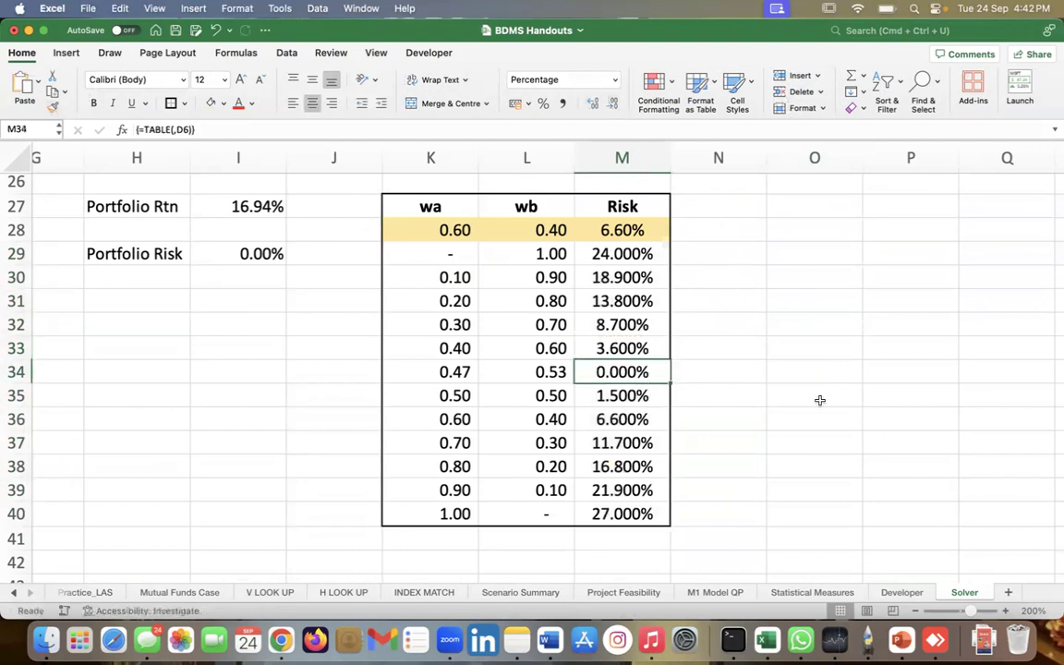
click(820, 400)
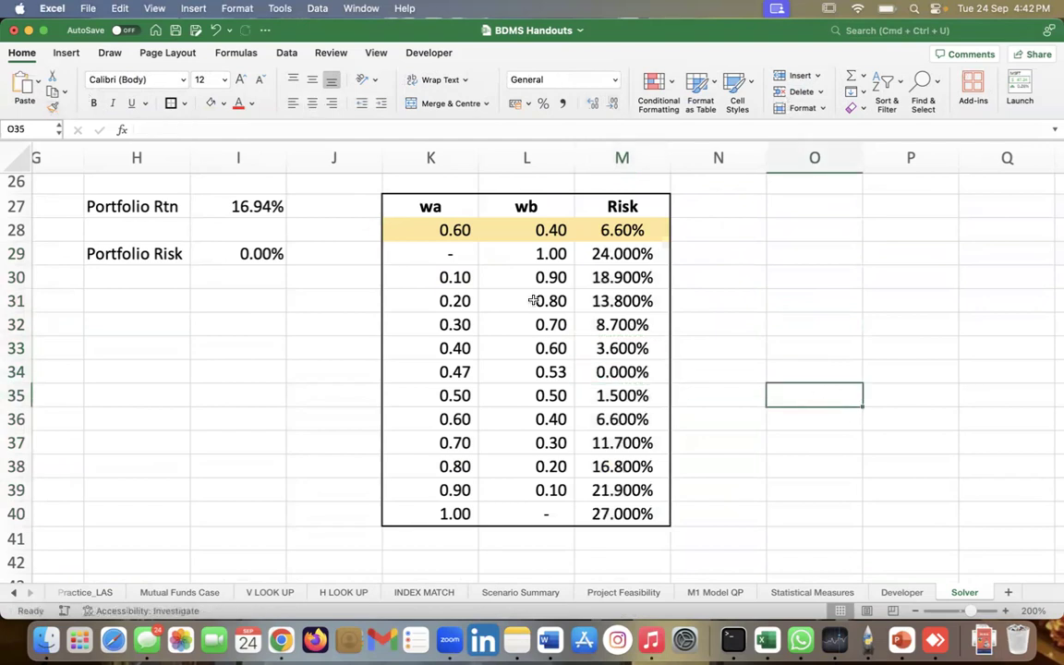
Shade the 0.47 / 0.53 weight row K34:M34 with the light green fill.
drag(430, 371, 621, 372)
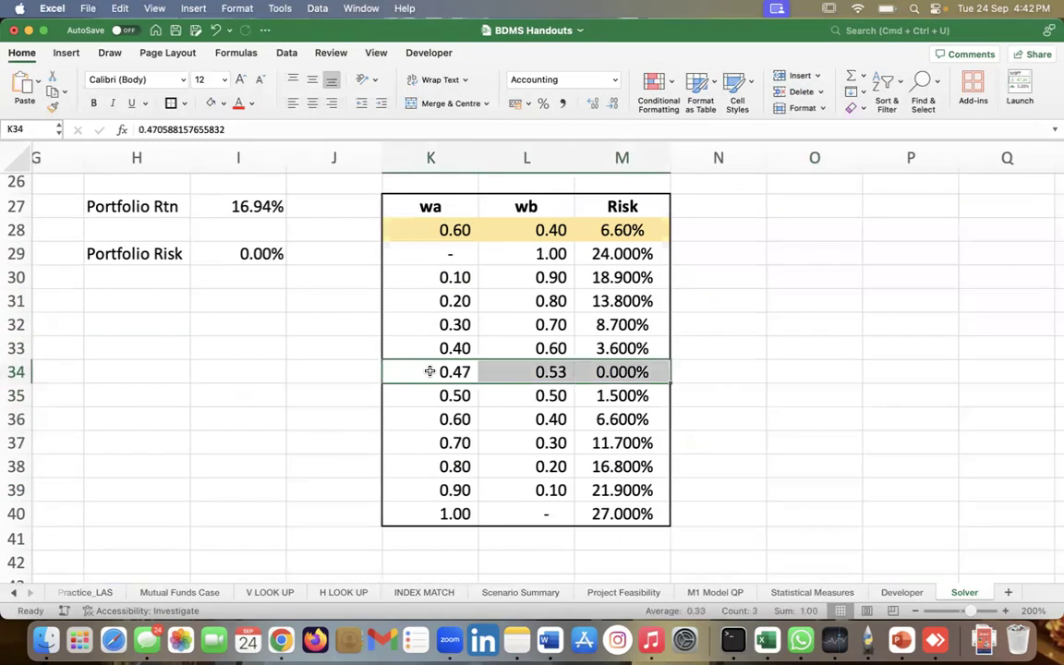
click(209, 104)
click(772, 397)
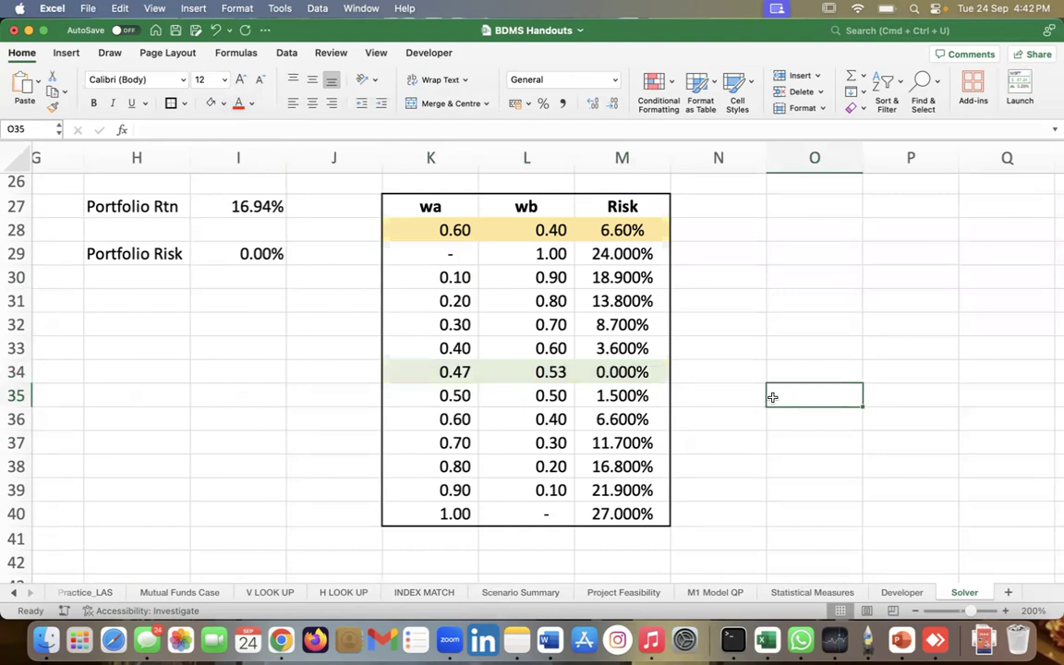
Compare portfolio A's zero risk weight in D28 with the weights and risk in row 34 of the table.
scroll(773, 398, left, 10)
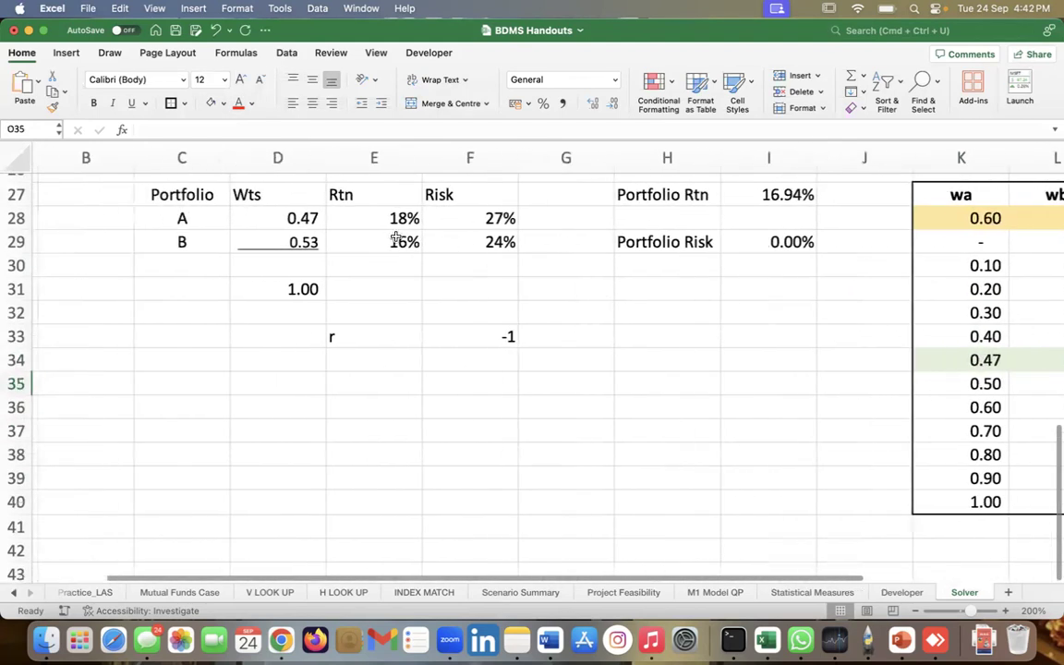
click(316, 219)
scroll(612, 382, right, 8)
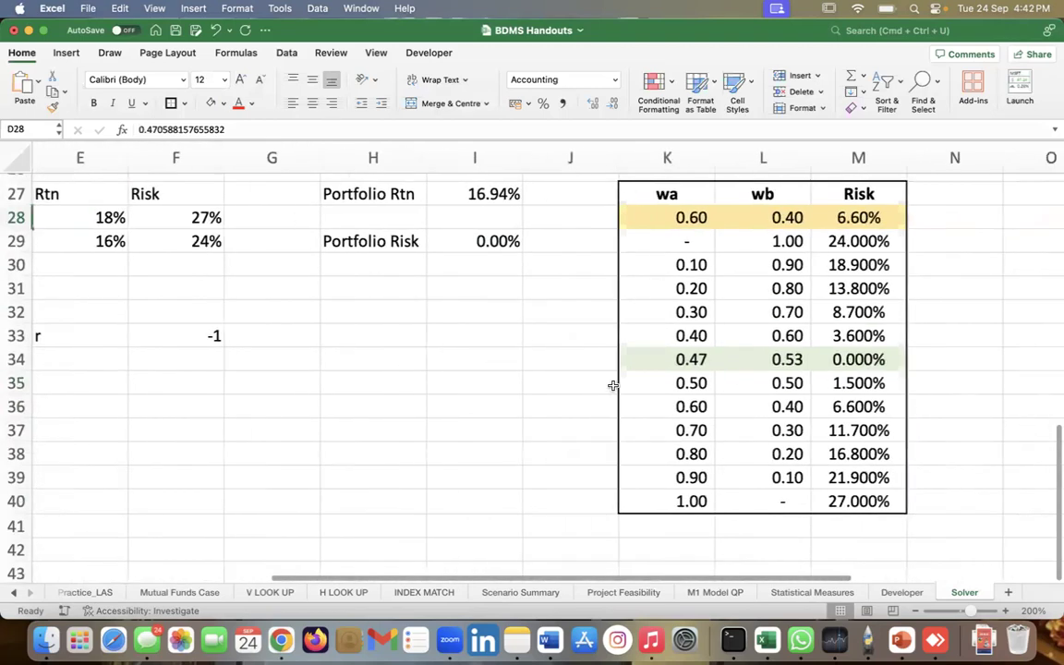
click(717, 361)
click(776, 338)
click(781, 358)
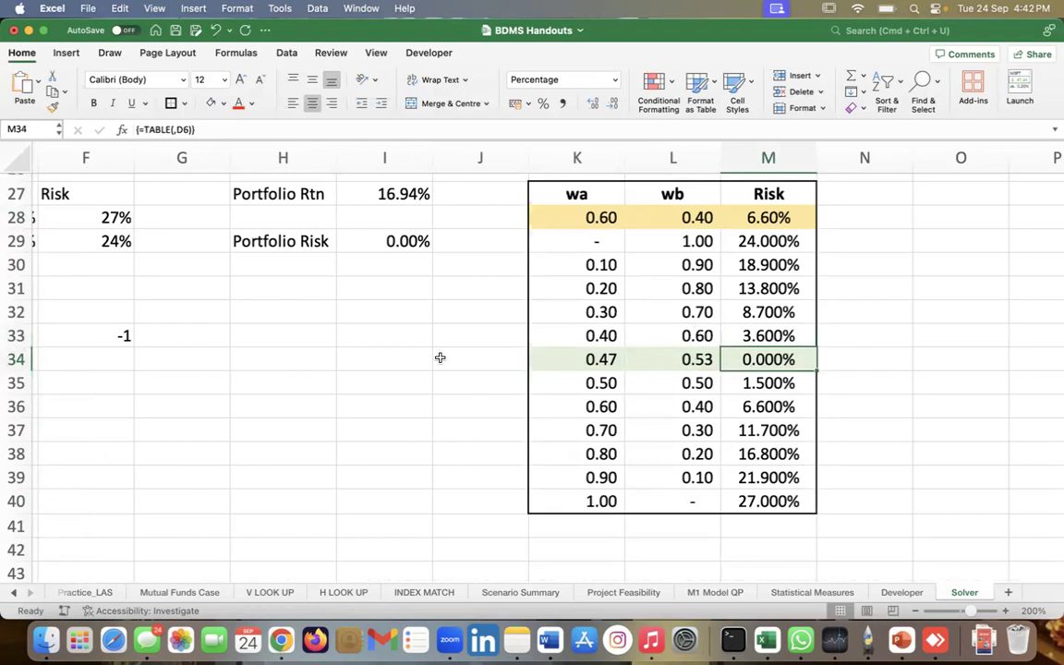
scroll(504, 345, left, 3)
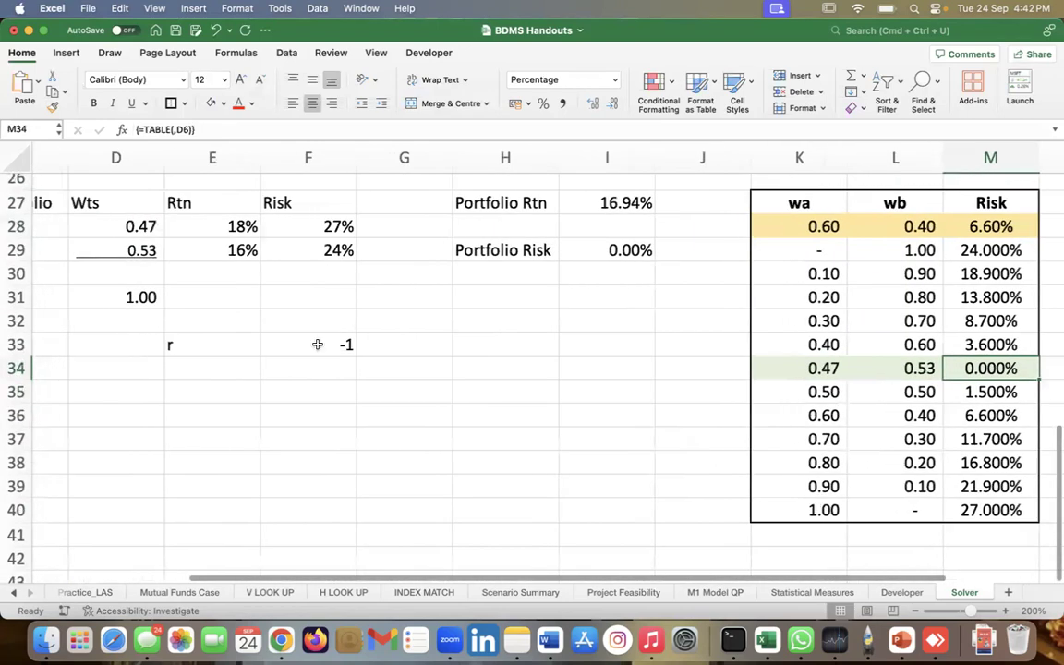
Set the base case correlation in F11 to 0.45 and check the risk values in the zero risk data table.
click(286, 348)
scroll(549, 396, up, 10)
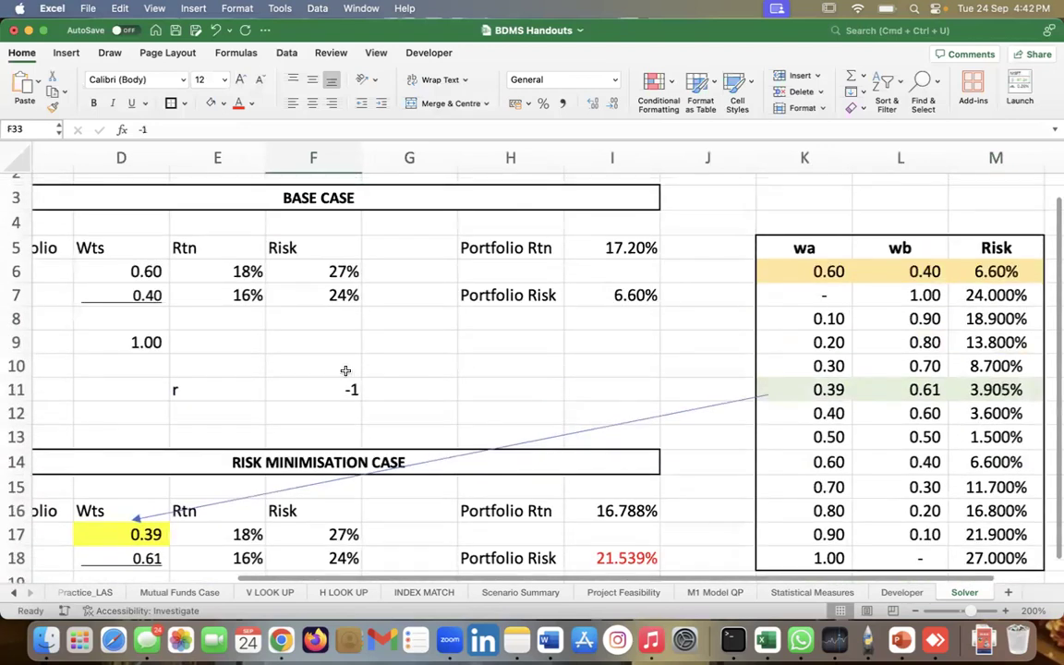
click(321, 395)
text(0.45)
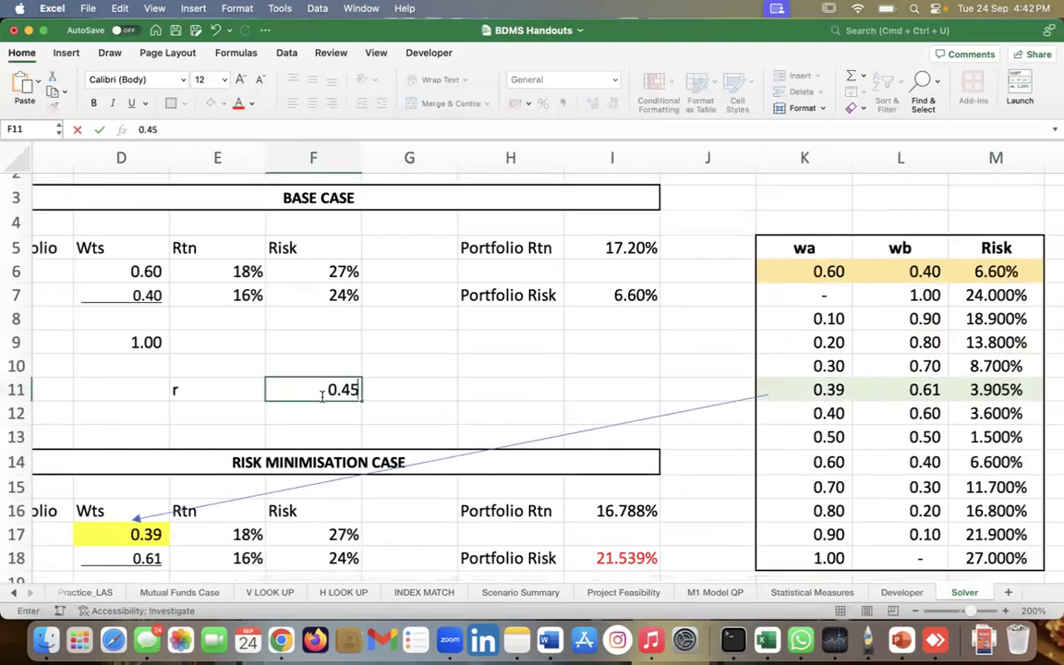
key(Return)
scroll(480, 395, down, 10)
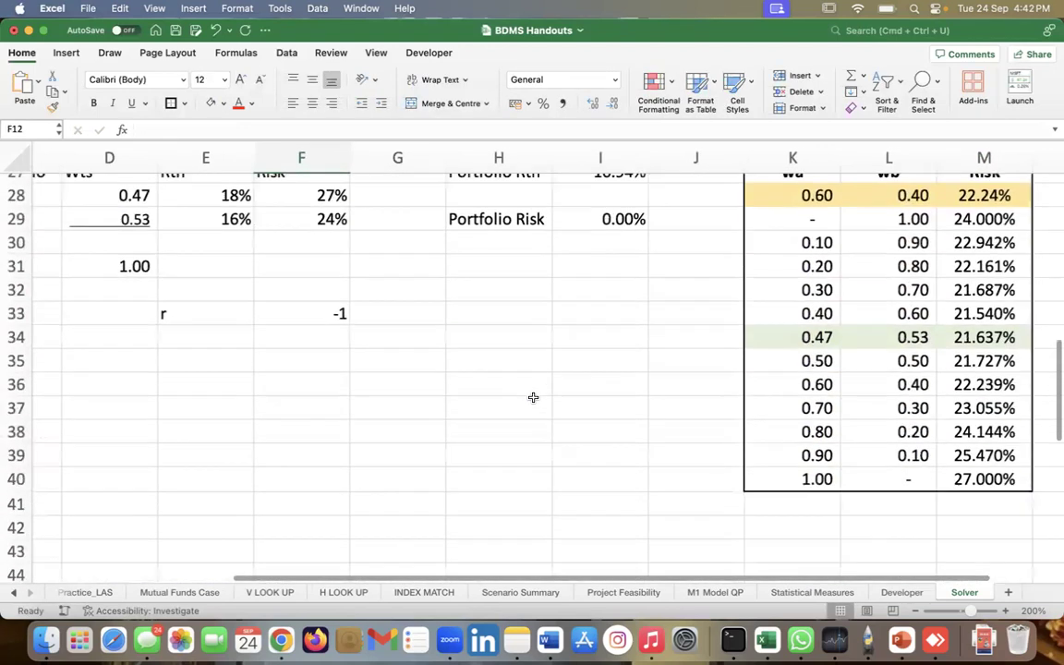
scroll(533, 397, up, 2)
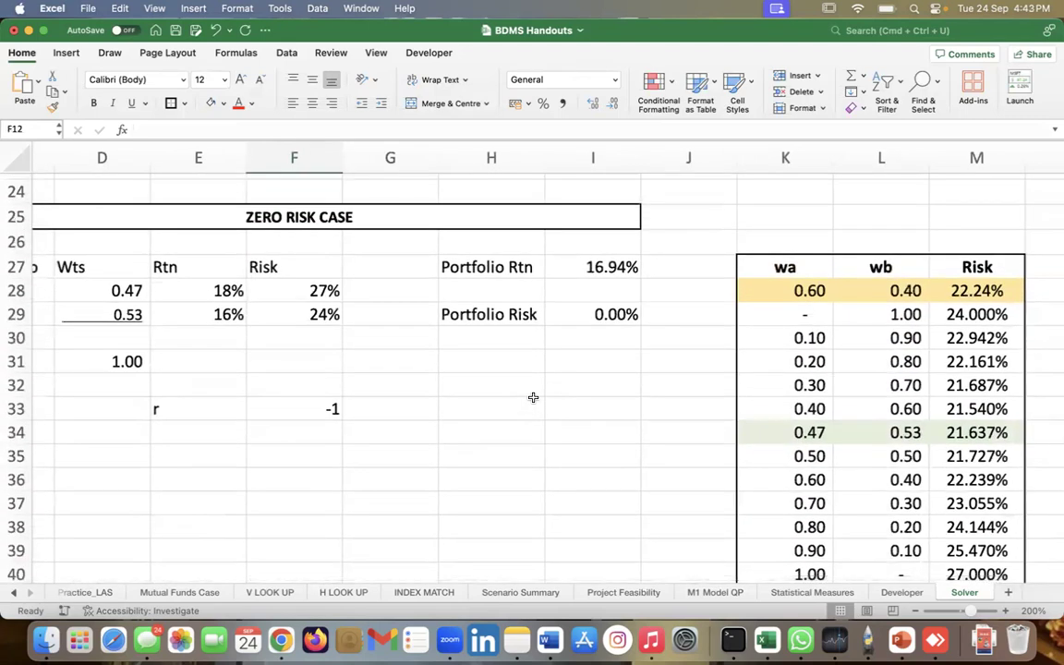
Undo the correlation change in F11 and recheck the risk tables beside the base case and zero risk case.
key(super+z)
scroll(517, 373, down, 5)
scroll(517, 374, left, 2)
scroll(552, 417, up, 5)
scroll(552, 416, right, 2)
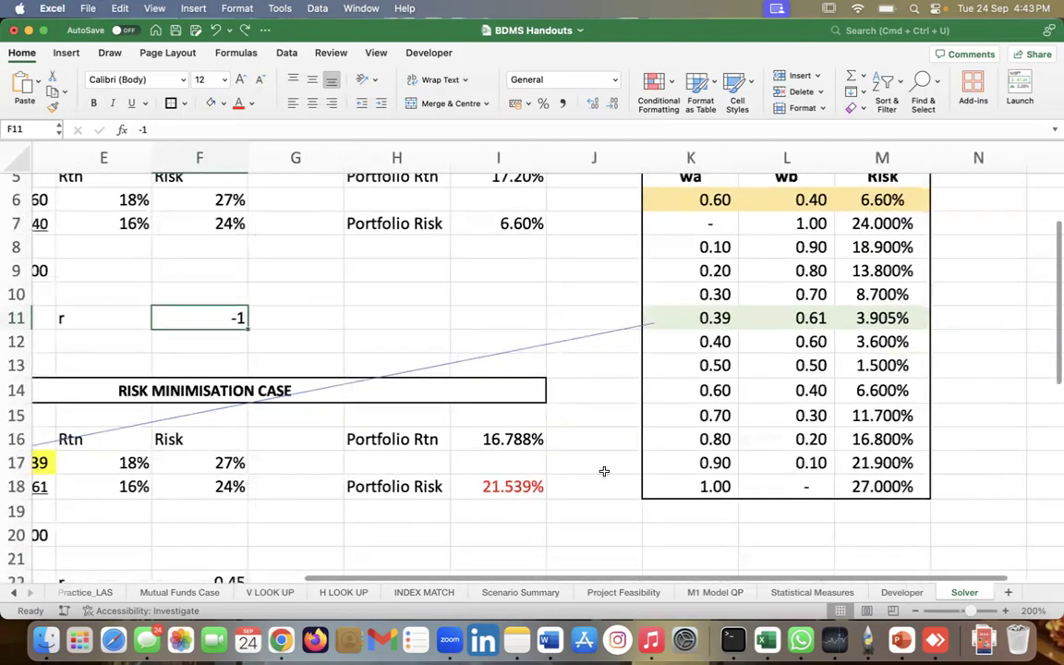
scroll(604, 471, down, 5)
scroll(604, 471, left, 1)
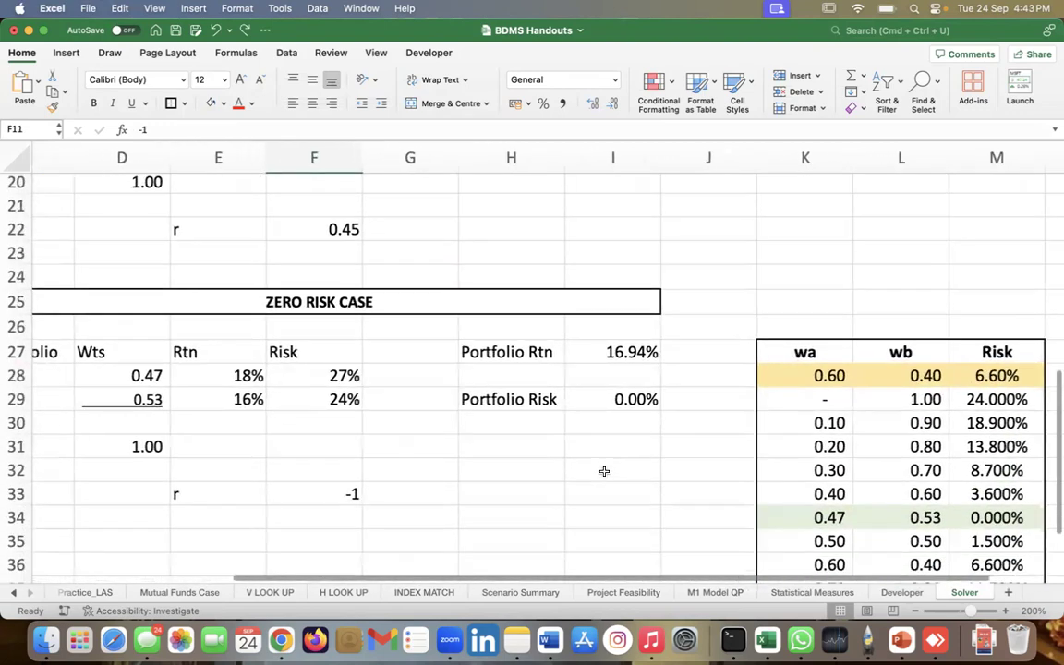
Review the zero risk case block and switch the workbook window to full screen.
scroll(604, 472, up, 2)
scroll(604, 471, left, 3)
scroll(604, 471, down, 4)
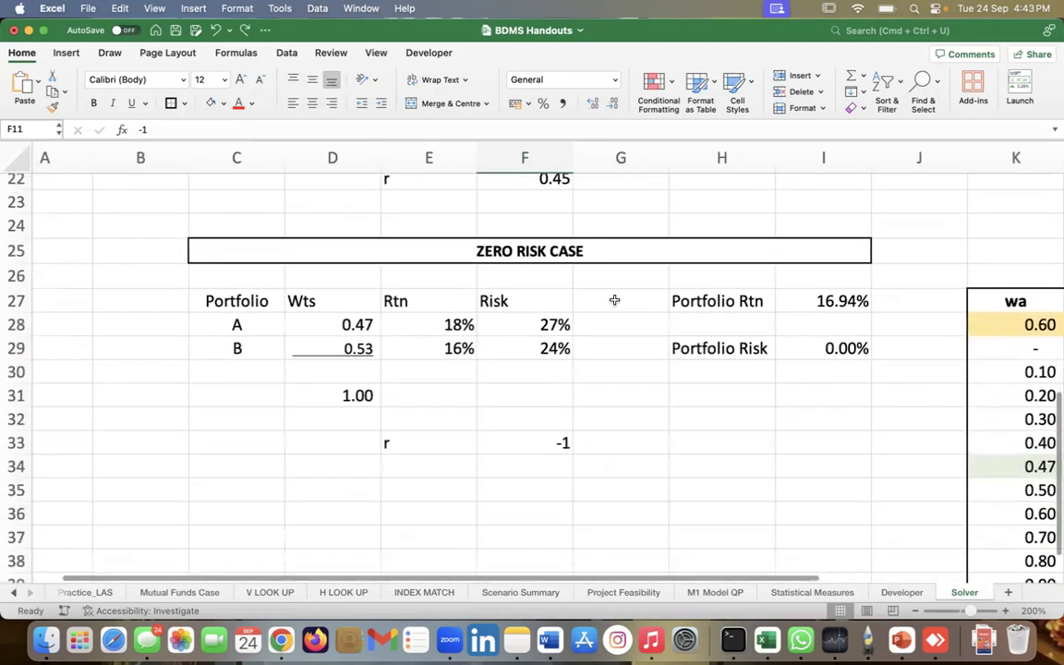
scroll(646, 337, up, 3)
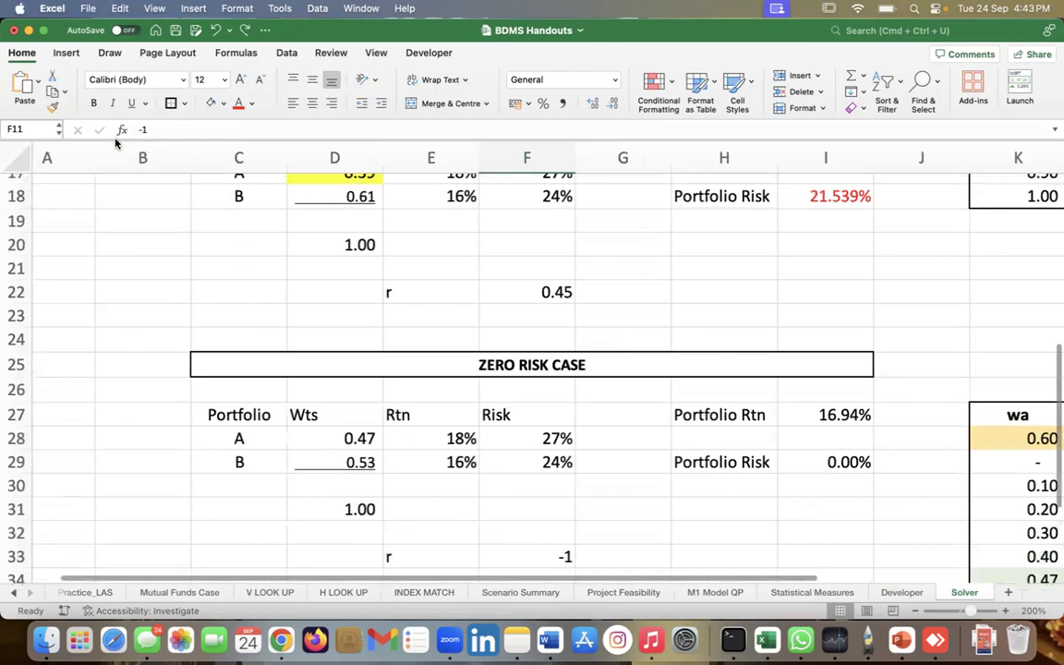
mouse_move(49, 36)
click(43, 33)
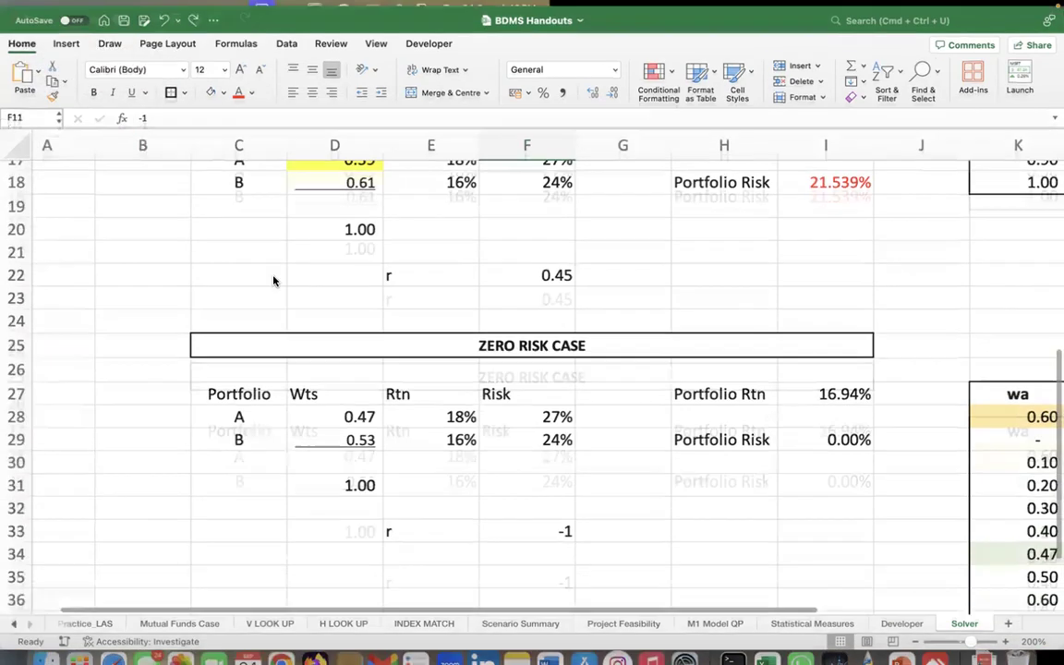